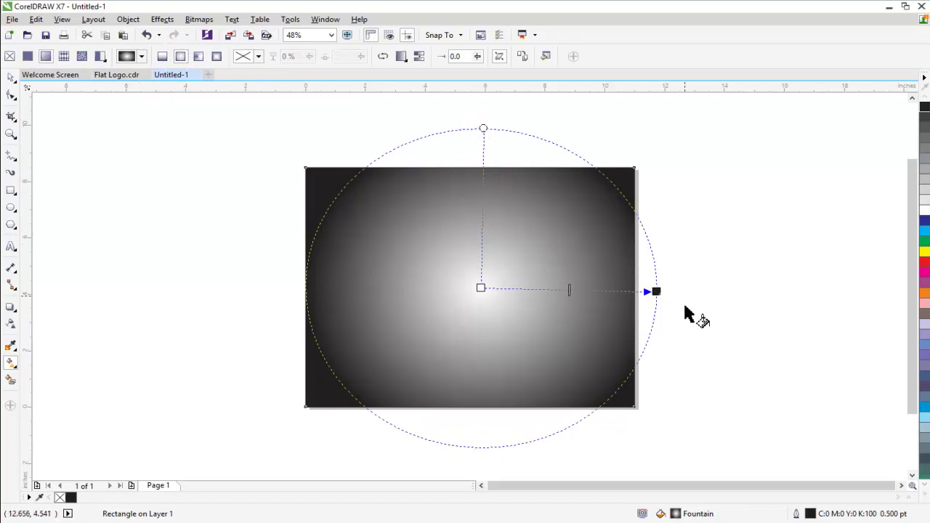
Change the radial fill's outer color to light gray and adjust its radius to end just beyond the rectangle's right edge
{"action": "left_click_drag", "start_coordinate": [657, 292], "coordinate": [648, 284]}
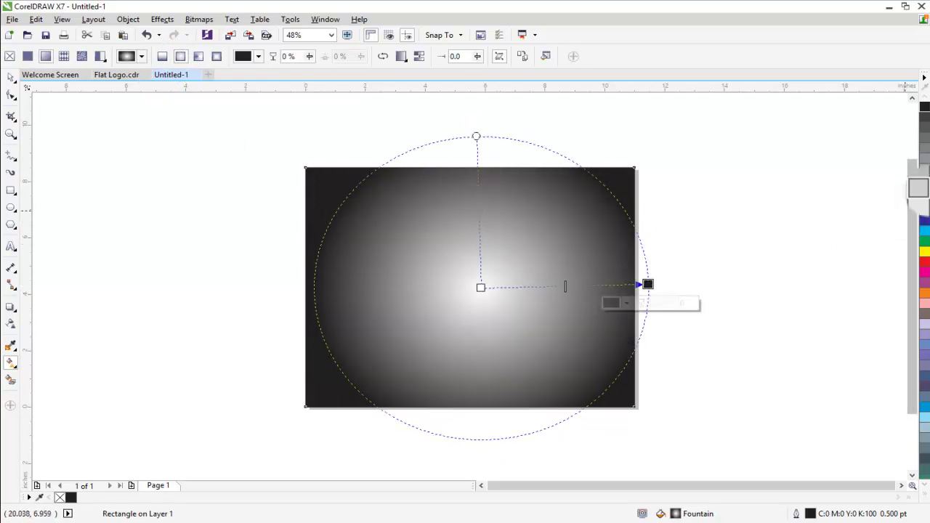
{"action": "left_click", "coordinate": [924, 187]}
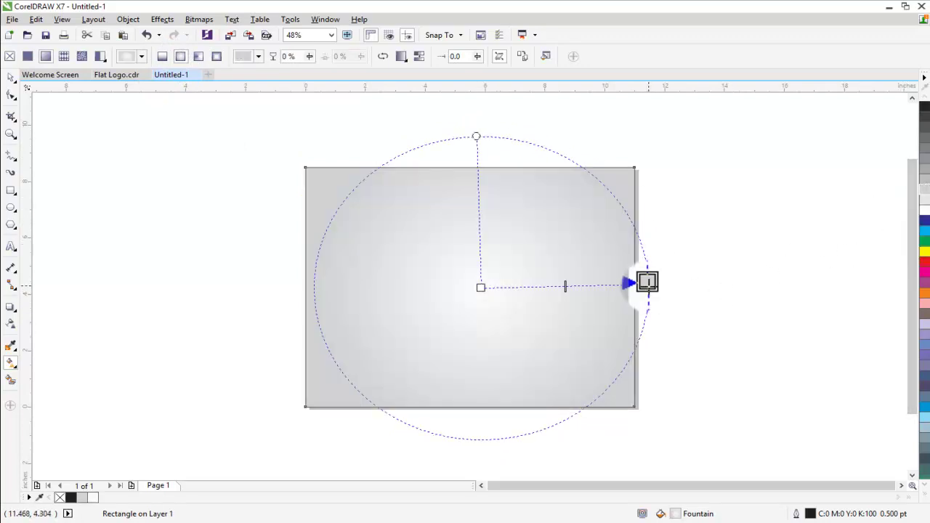
{"action": "left_click_drag", "start_coordinate": [647, 284], "coordinate": [652, 289]}
{"action": "left_click", "coordinate": [269, 201]}
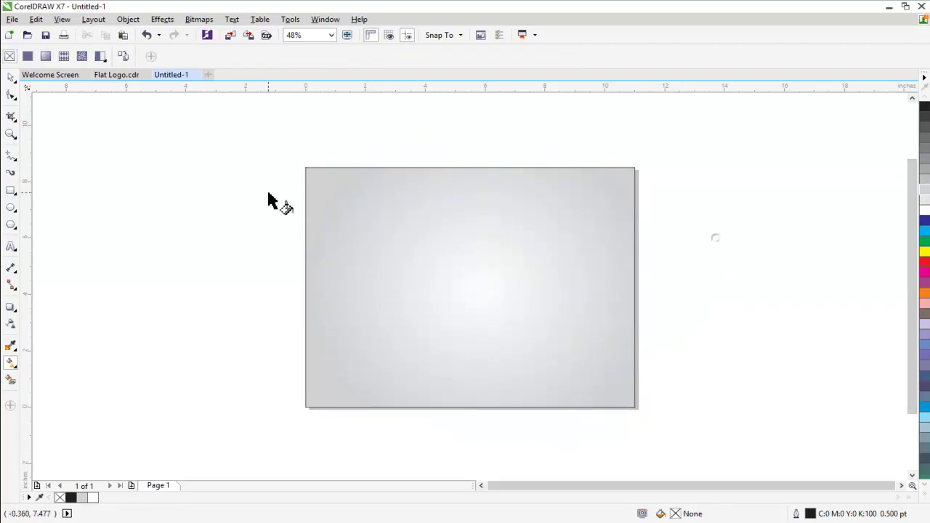
{"action": "left_click", "coordinate": [556, 251]}
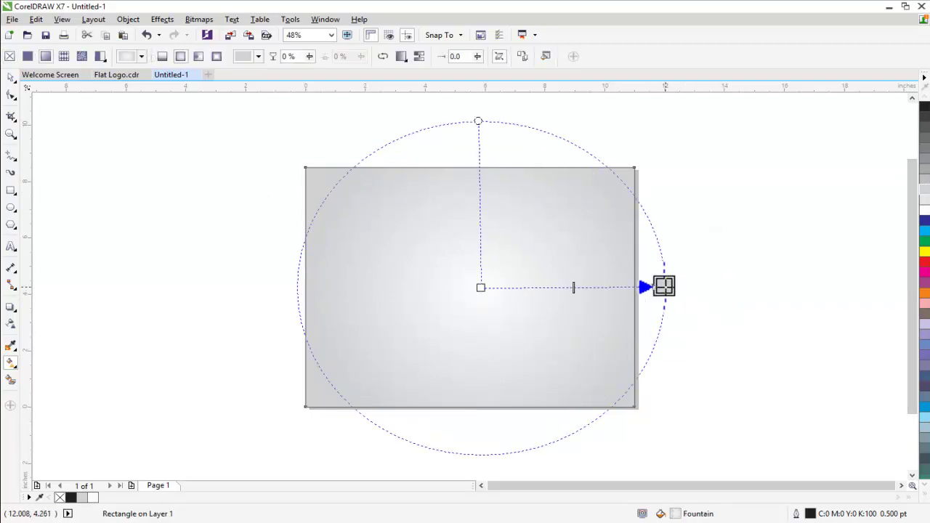
{"action": "left_click_drag", "start_coordinate": [665, 286], "coordinate": [658, 286]}
{"action": "left_click_drag", "start_coordinate": [710, 236], "coordinate": [725, 224]}
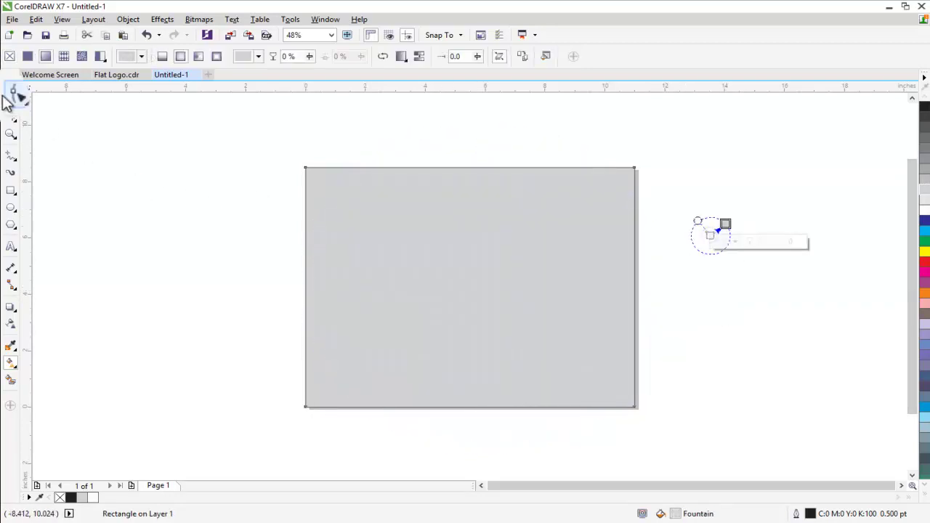
{"action": "key", "text": "ctrl+z"}
Set the background rectangle's outline width to None
{"action": "left_click", "coordinate": [10, 76]}
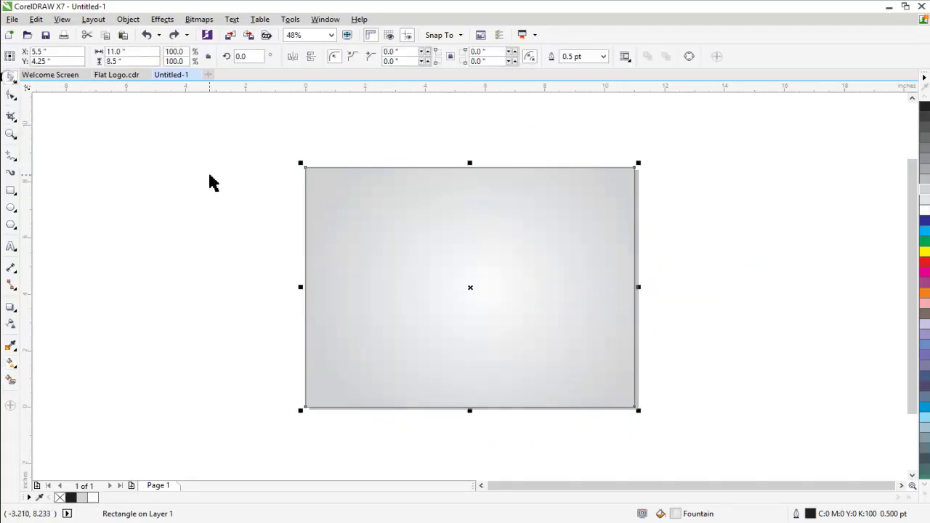
{"action": "left_click", "coordinate": [600, 56]}
{"action": "left_click", "coordinate": [581, 66]}
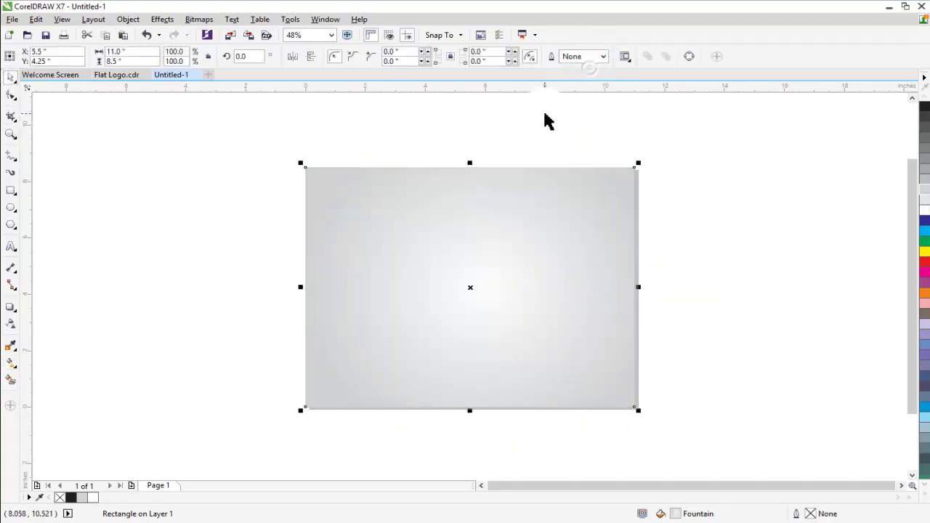
{"action": "left_click", "coordinate": [545, 120]}
Lock the gradient background rectangle so it cannot be edited
{"action": "key", "text": "shift+F4"}
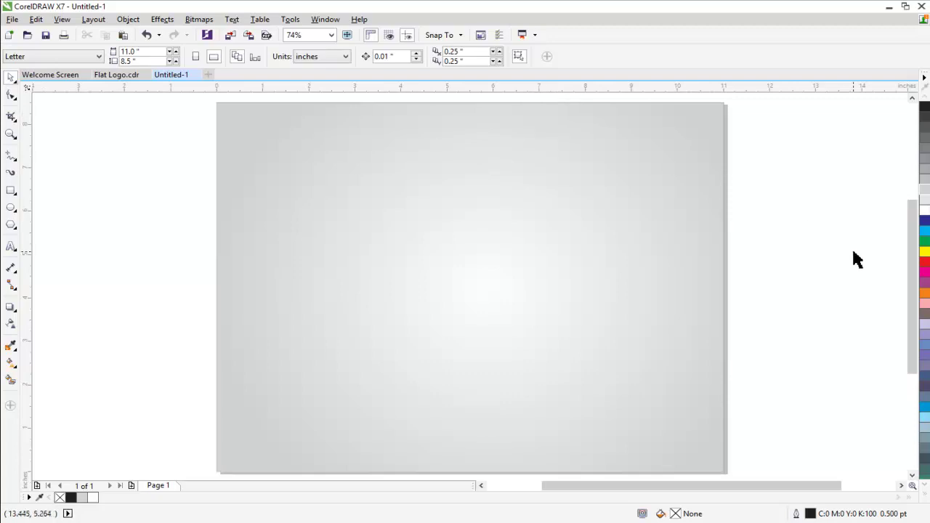
{"action": "left_click", "coordinate": [385, 132]}
{"action": "left_click", "coordinate": [128, 19]}
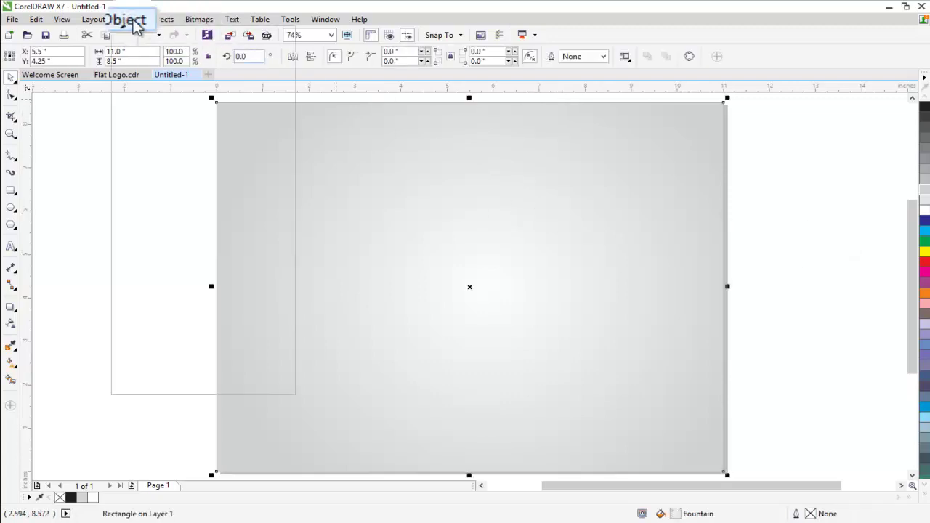
{"action": "mouse_move", "coordinate": [187, 236]}
{"action": "left_click", "coordinate": [326, 236]}
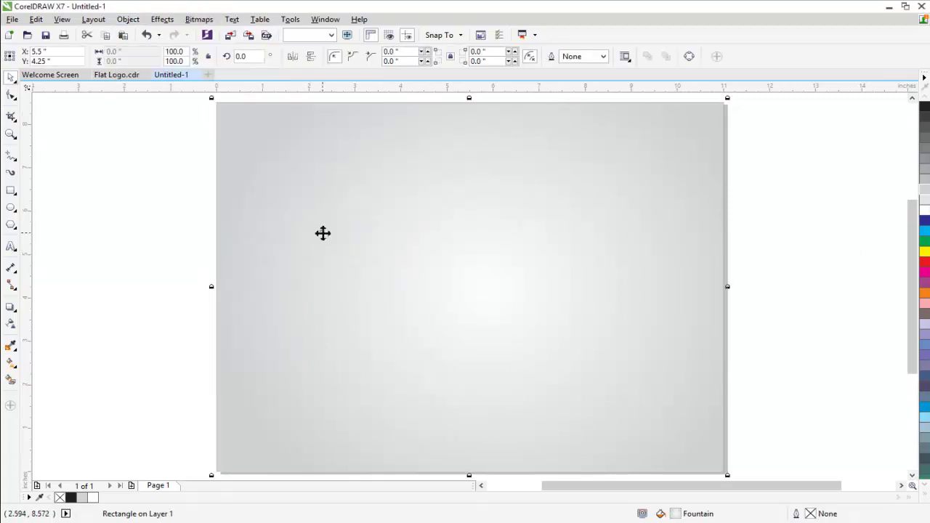
{"action": "left_click", "coordinate": [122, 212]}
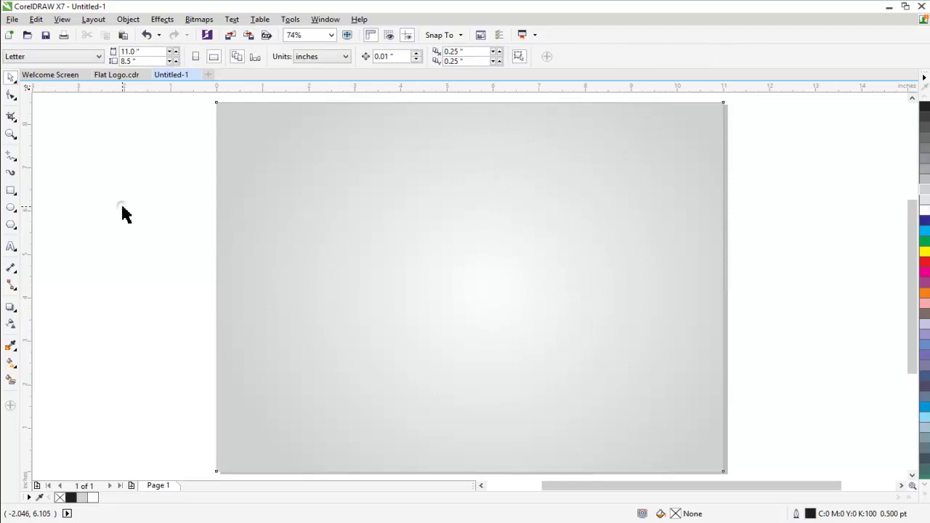
Draw an unfilled rectangle about 4.2 by 4.4 inches and center it on the page
{"action": "left_click", "coordinate": [11, 190]}
{"action": "left_click_drag", "start_coordinate": [296, 199], "coordinate": [490, 389]}
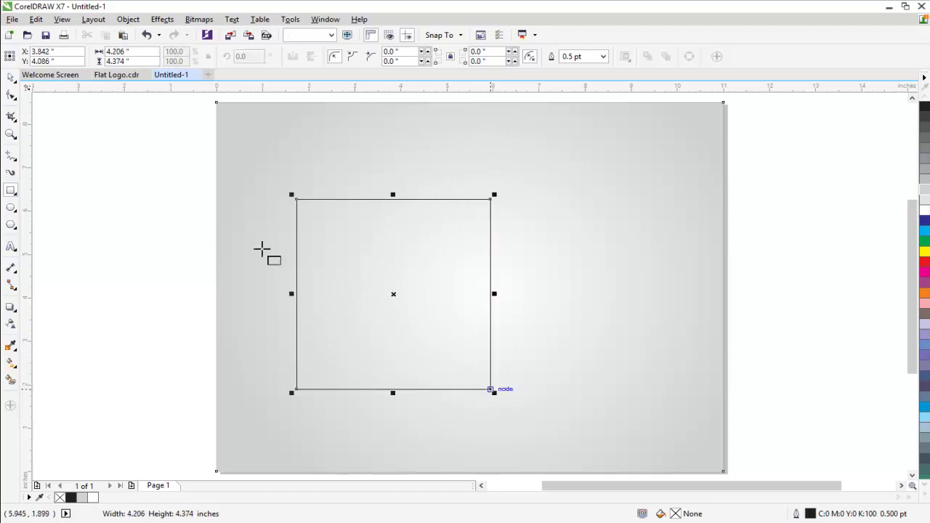
{"action": "left_click", "coordinate": [11, 77]}
{"action": "key", "text": "p"}
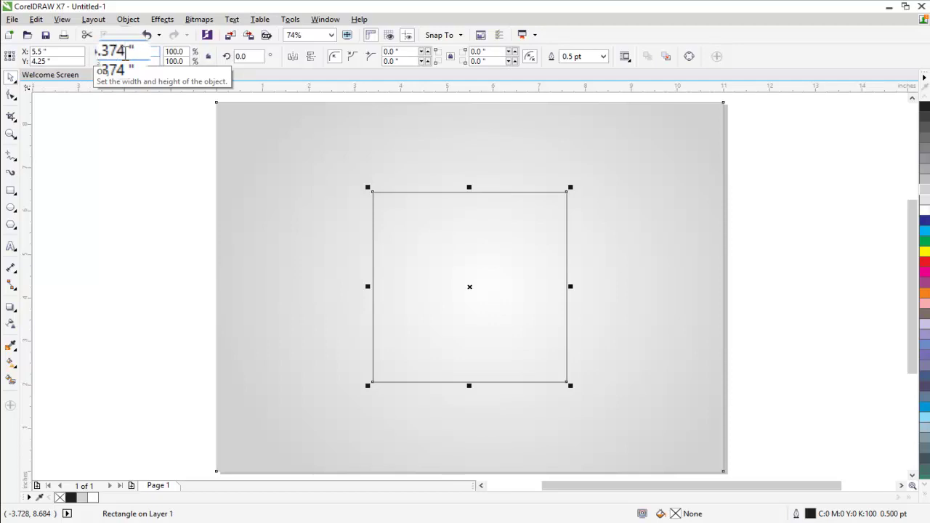
Make the rectangle square with a width of 4.374 inches and rotate it 45 degrees into a diamond
{"action": "key", "text": "Return"}
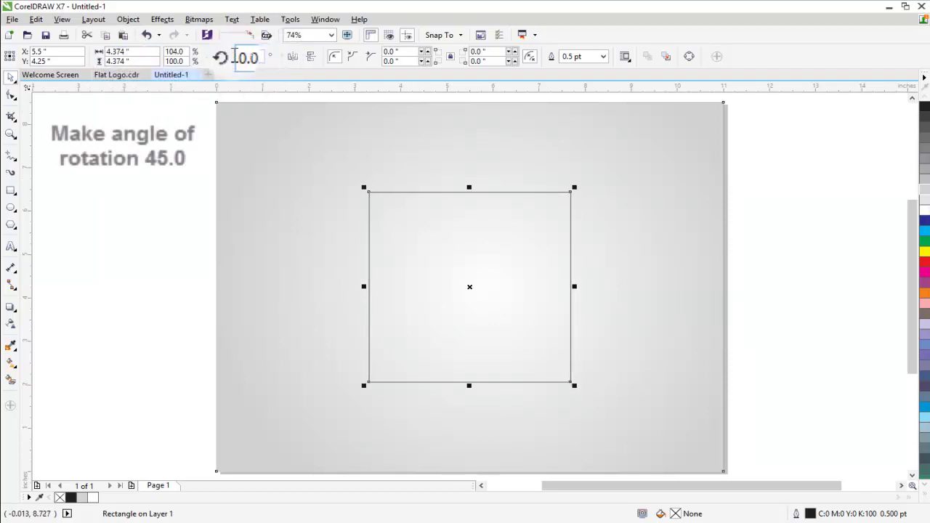
{"action": "type", "text": "45"}
{"action": "key", "text": "Return"}
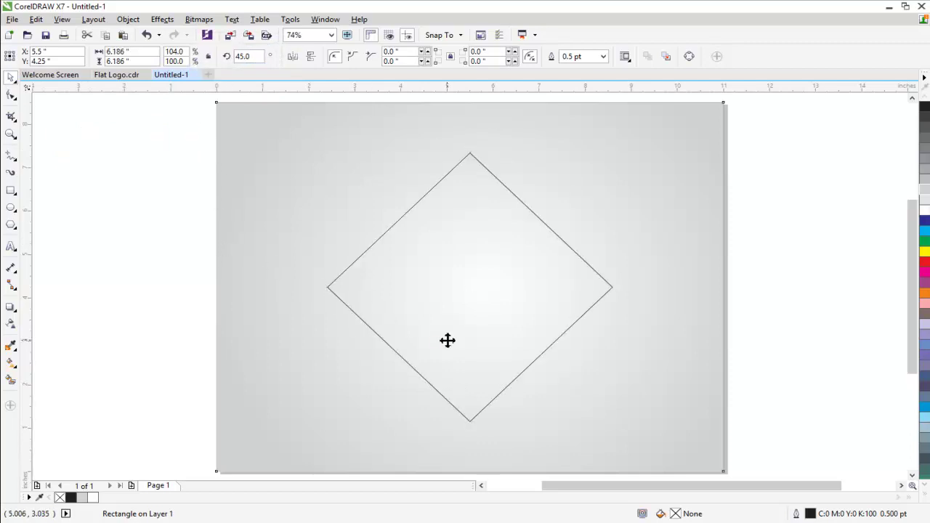
{"action": "left_click", "coordinate": [176, 283]}
{"action": "left_click", "coordinate": [446, 283]}
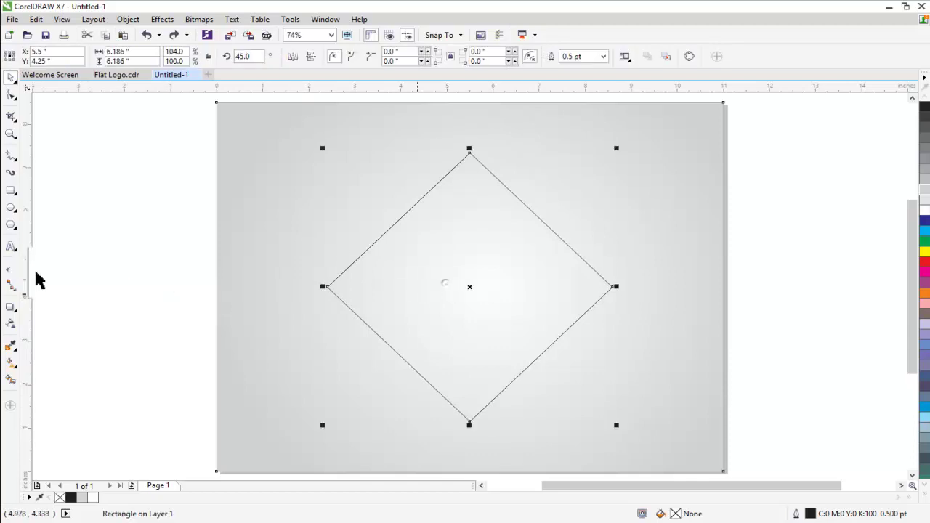
Draw a horizontal line between the diamond's side corners and stretch it from its center to about 6.86 inches wide
{"action": "left_click", "coordinate": [13, 155]}
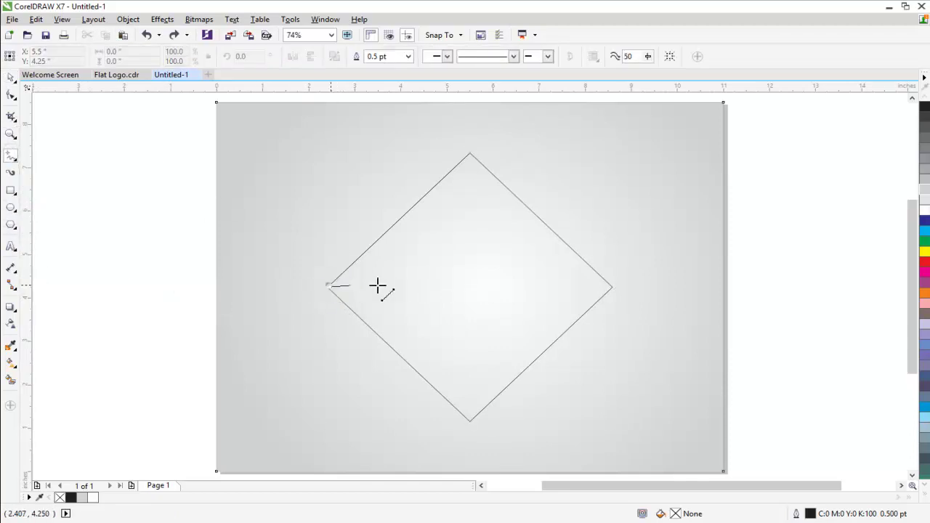
{"action": "left_click", "coordinate": [612, 286]}
{"action": "left_click", "coordinate": [11, 77]}
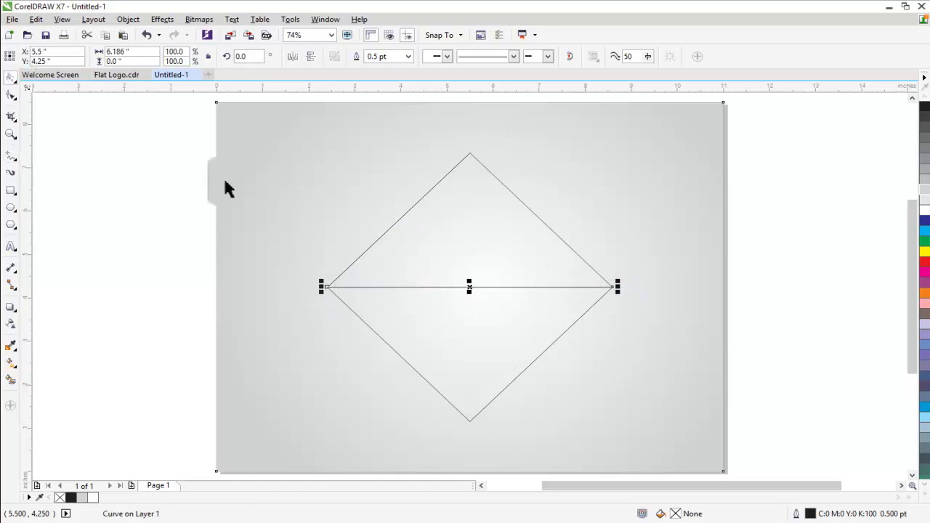
{"action": "left_click_drag", "start_coordinate": [619, 287], "coordinate": [631, 289]}
Trim the diamond with the horizontal line, and delete the line
{"action": "key", "text": "ctrl+a"}
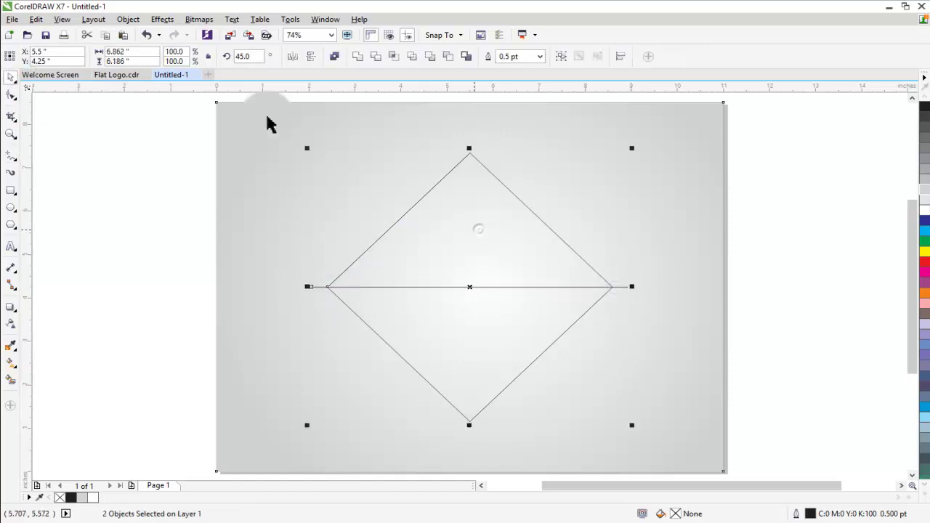
{"action": "left_click", "coordinate": [372, 59]}
{"action": "left_click", "coordinate": [139, 209]}
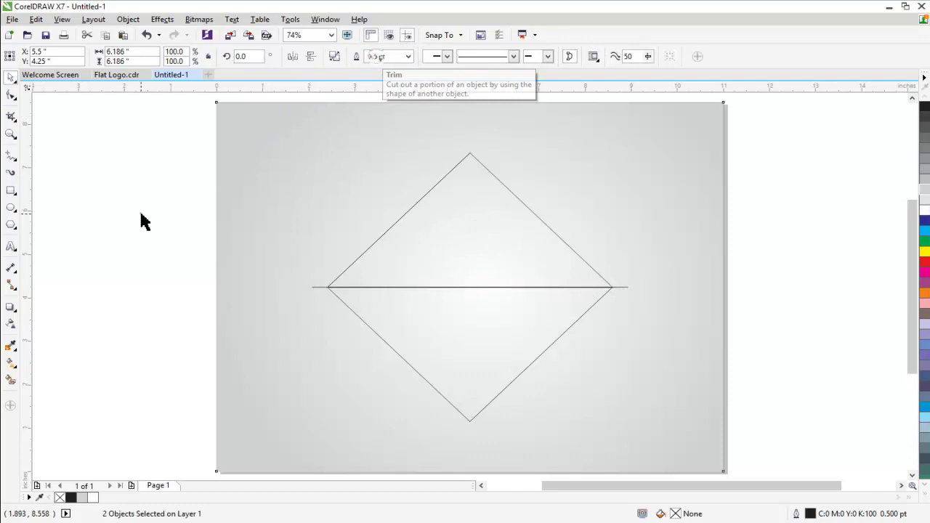
{"action": "left_click", "coordinate": [620, 288]}
{"action": "key", "text": "Delete"}
Break the trimmed diamond apart into two triangles and mirror the upper triangle vertically
{"action": "left_click", "coordinate": [502, 253]}
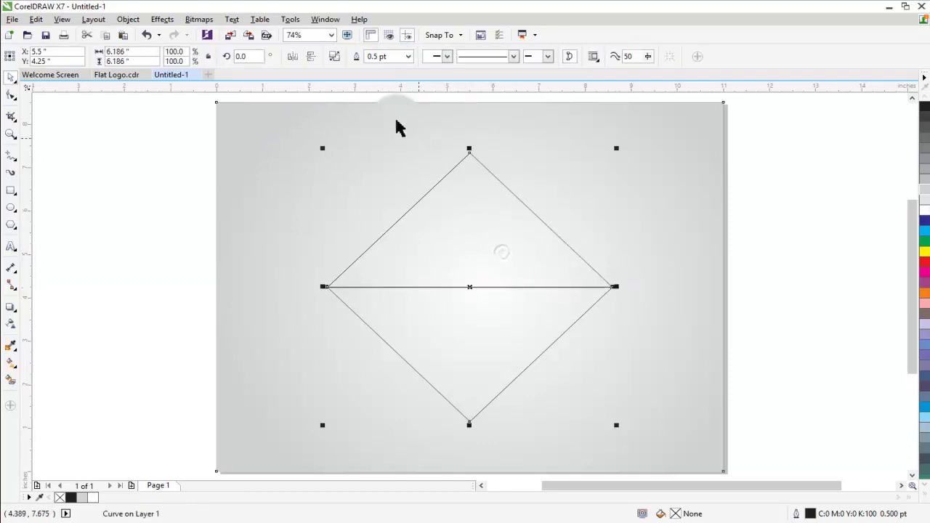
{"action": "left_click", "coordinate": [334, 56]}
{"action": "left_click", "coordinate": [167, 213]}
{"action": "left_click", "coordinate": [494, 238]}
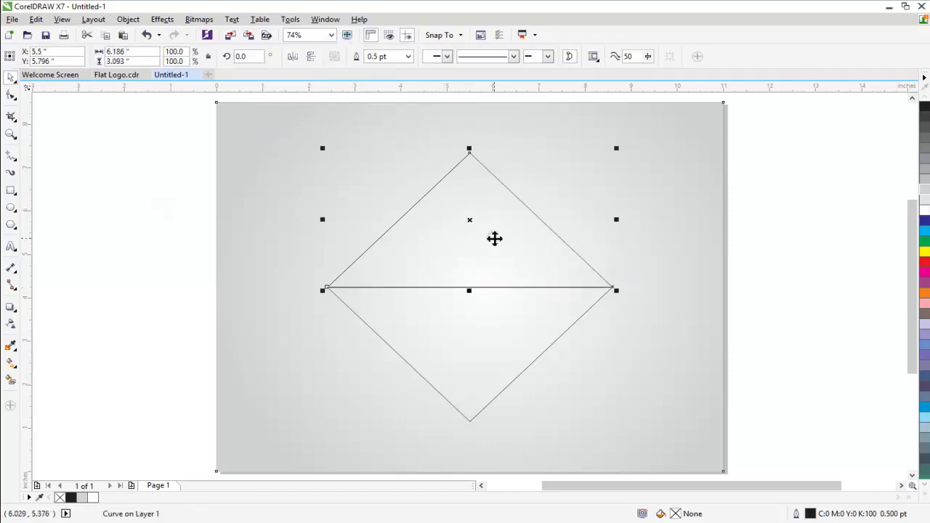
{"action": "left_click", "coordinate": [310, 56]}
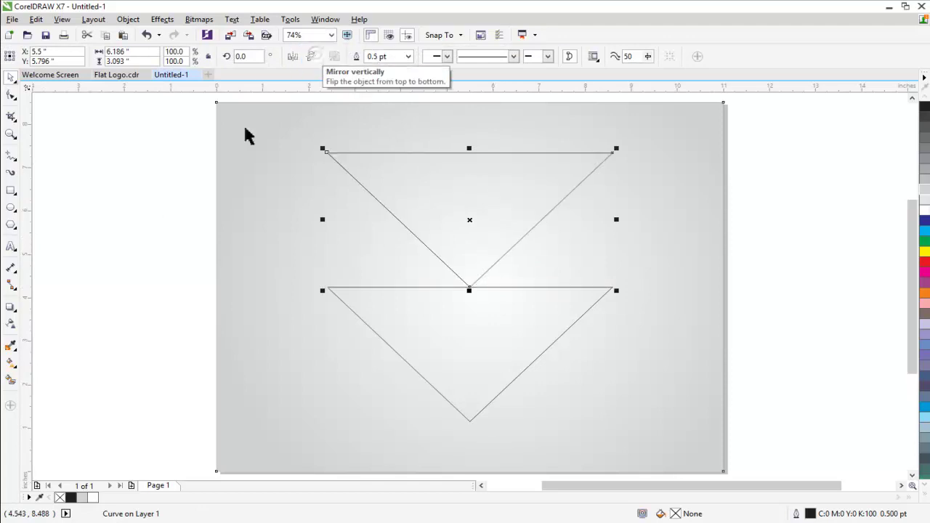
Nudge the mirrored triangle straight down over the lower one until its vertical center is at about 3.9 inches
{"action": "key", "text": "Down"}
{"action": "key", "text": "Down"}
{"action": "key", "text": "Down"}
{"action": "key", "text": "Down"}
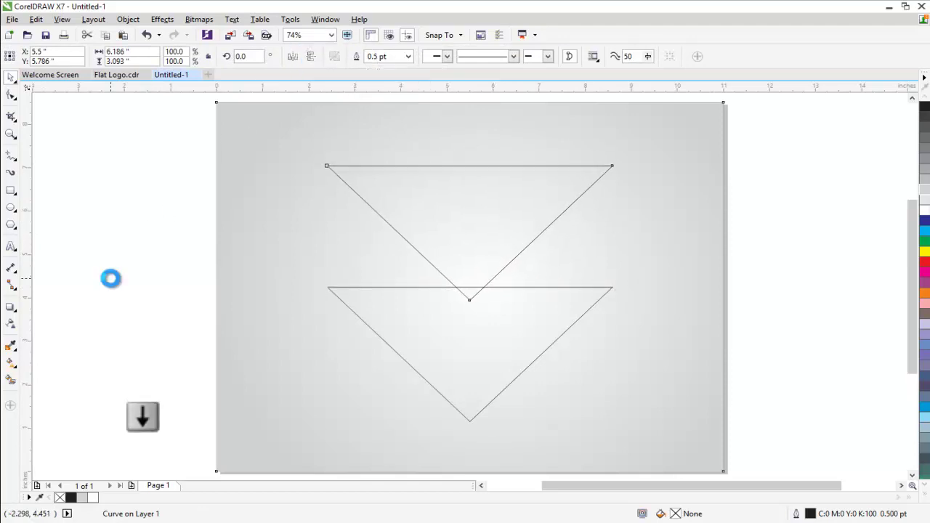
{"action": "key", "text": "Down"}
{"action": "key", "text": "Down"}
{"action": "key", "text": "Down"}
{"action": "key", "text": "Down"}
{"action": "key", "text": "Down"}
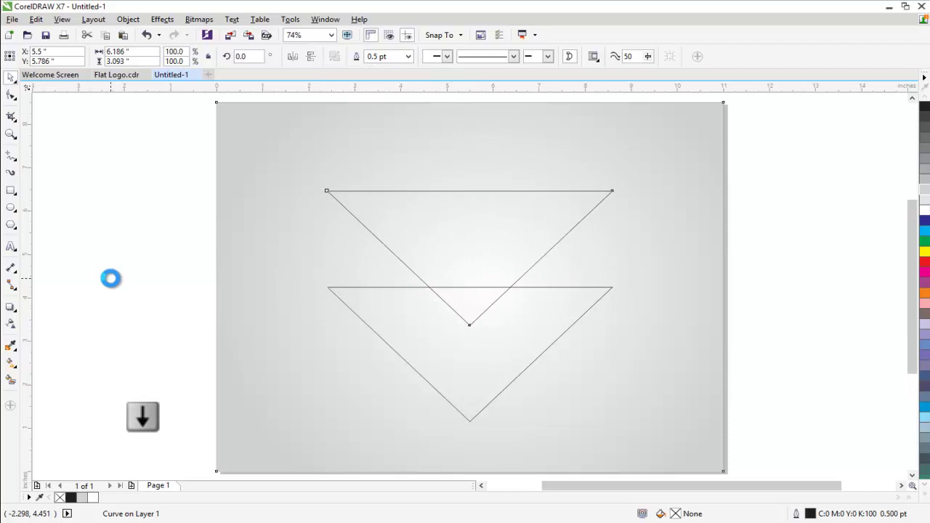
{"action": "key", "text": "Down"}
{"action": "key", "text": "Down"}
{"action": "key", "text": "Down"}
{"action": "key", "text": "Down"}
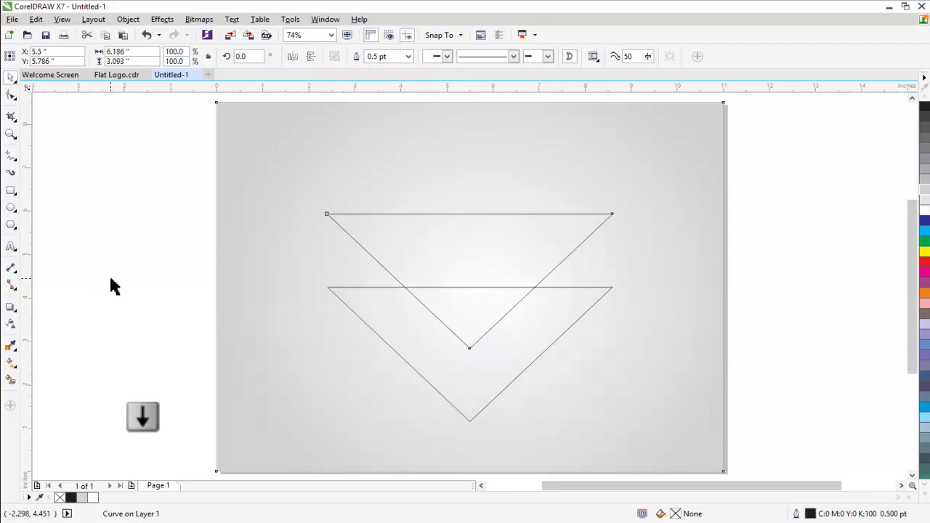
{"action": "key", "text": "Down"}
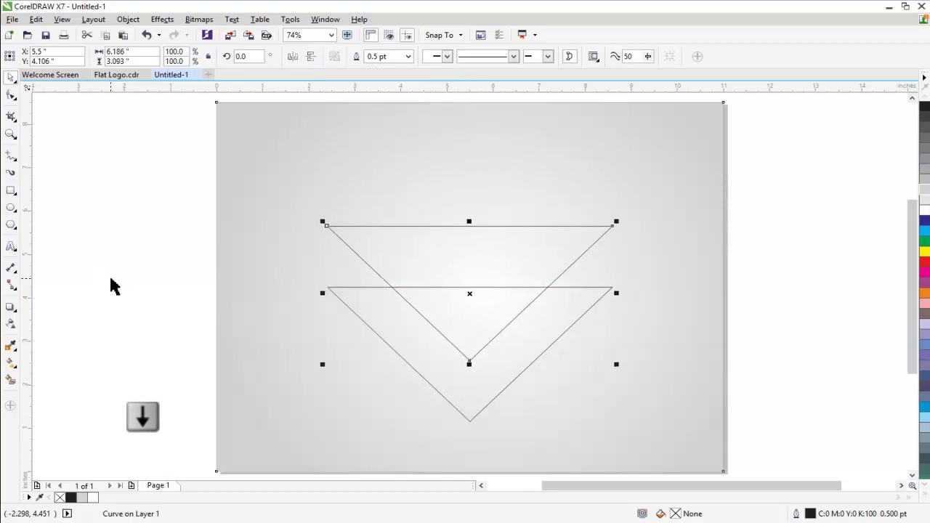
{"action": "key", "text": "Down"}
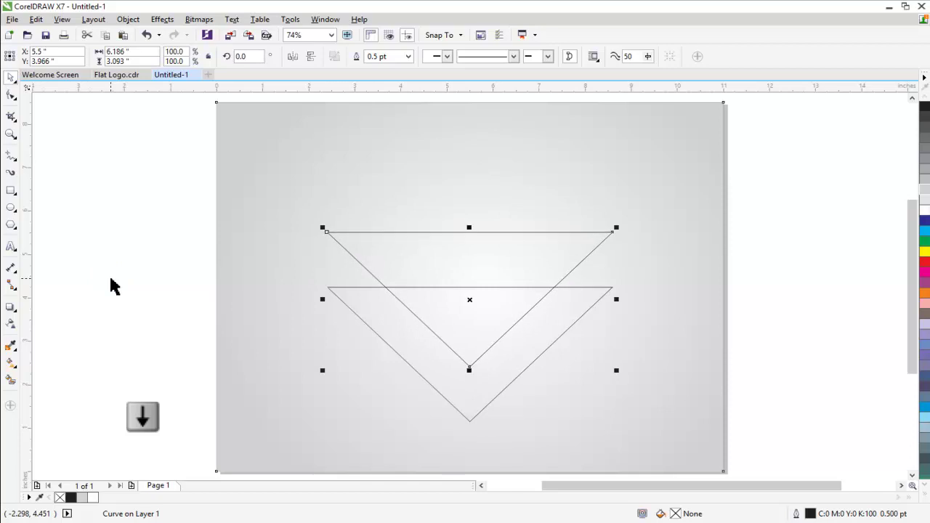
{"action": "key", "text": "Up"}
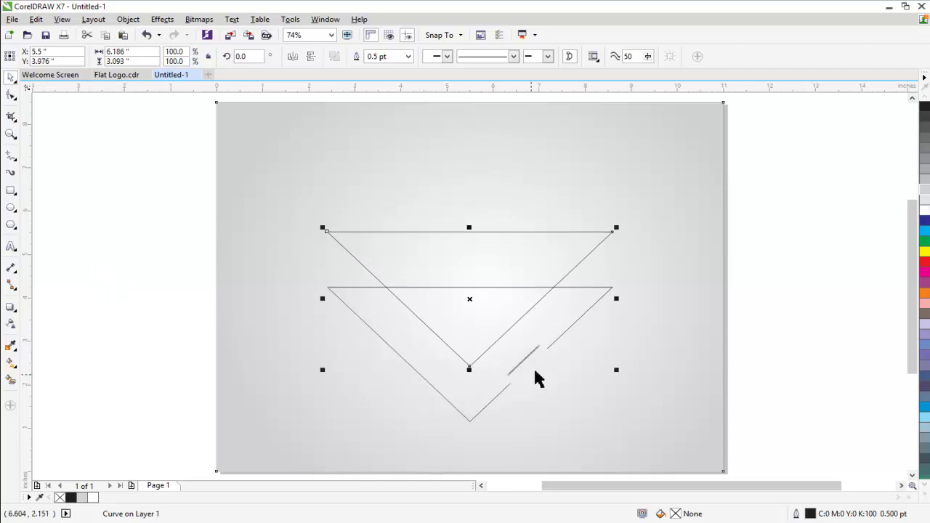
{"action": "key", "text": "Down"}
{"action": "key", "text": "Down"}
{"action": "key", "text": "Down"}
{"action": "key", "text": "Down"}
{"action": "key", "text": "Down"}
{"action": "key", "text": "Down"}
{"action": "key", "text": "Down"}
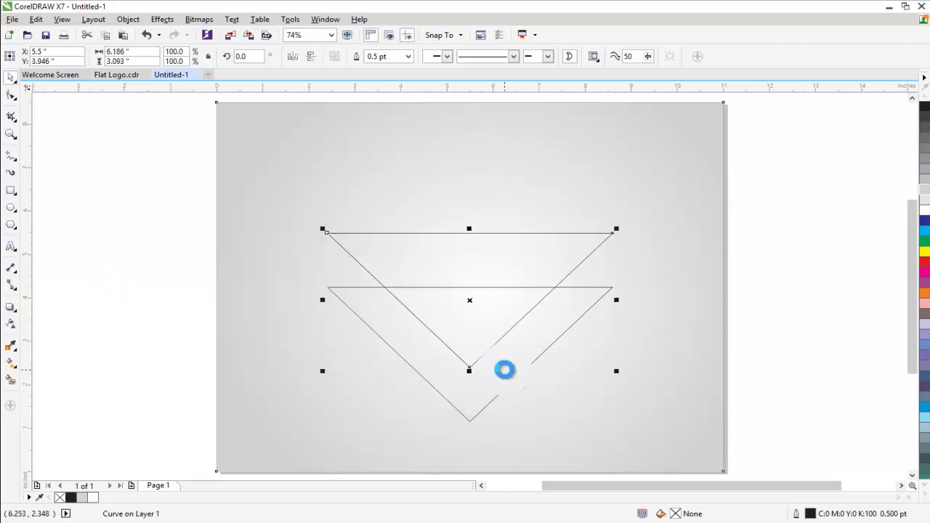
{"action": "key", "text": "Up"}
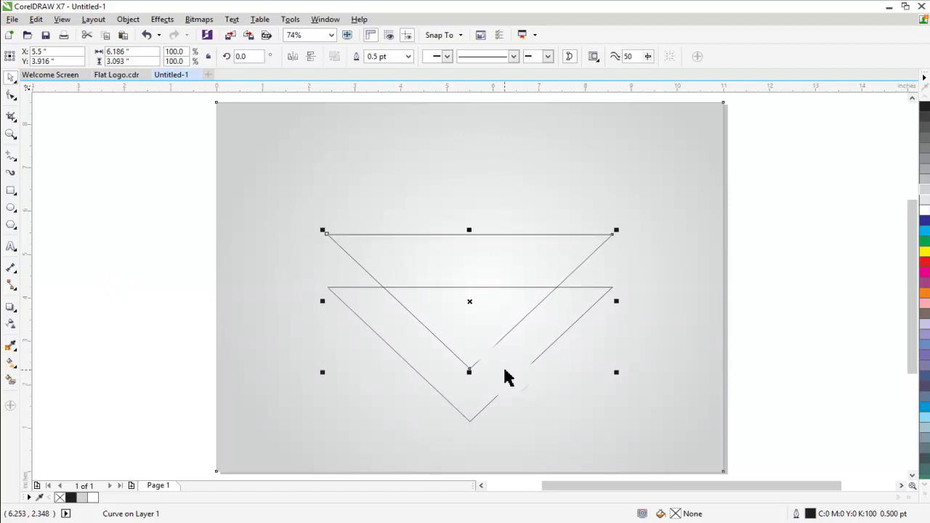
Trim the lower triangle with the overlapping upper one and delete the upper triangle, leaving a V shape
{"action": "left_click", "coordinate": [504, 374], "text": "shift"}
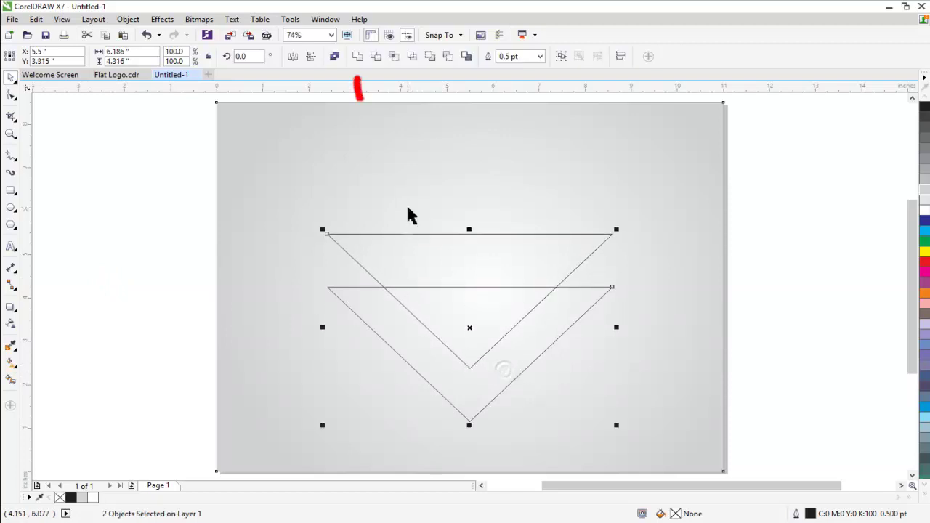
{"action": "left_click", "coordinate": [377, 57]}
{"action": "left_click", "coordinate": [90, 343]}
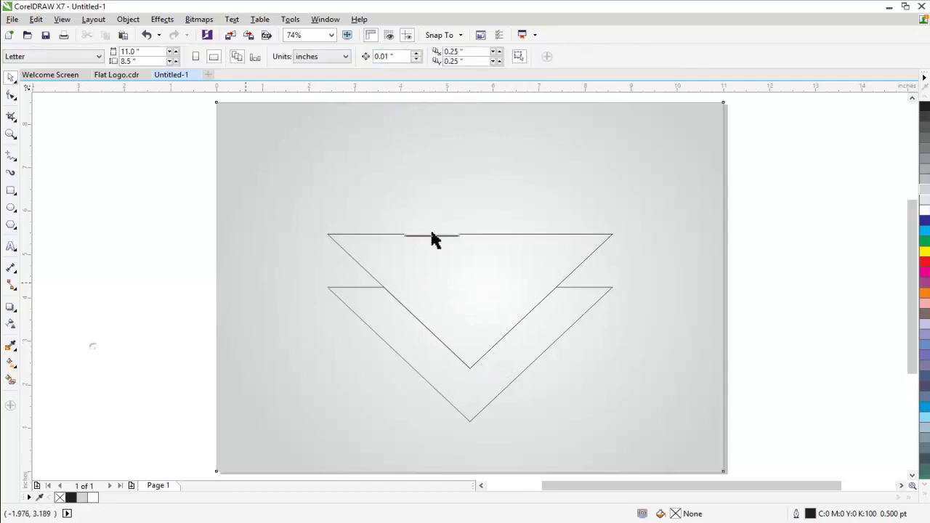
{"action": "left_click", "coordinate": [491, 270]}
{"action": "key", "text": "Delete"}
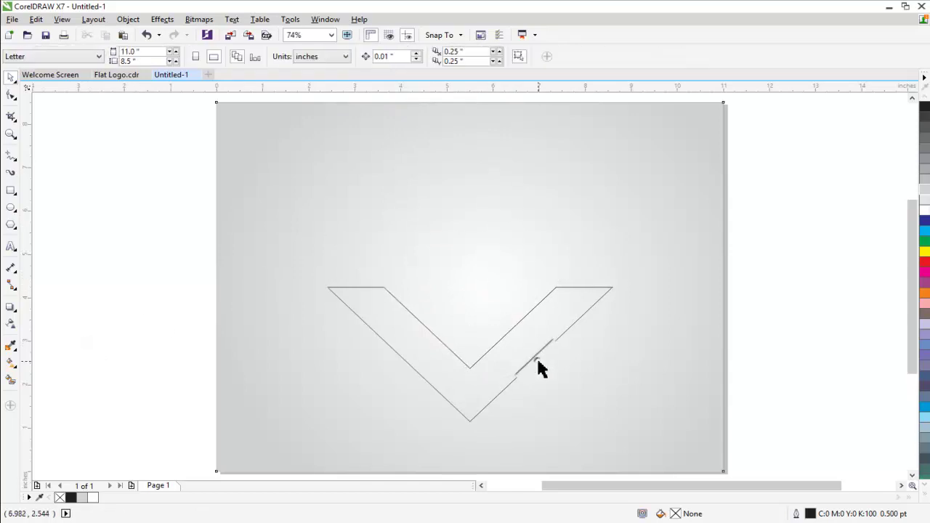
Narrow the V shape symmetrically about its center to about 3.39 inches wide, keeping its height
{"action": "left_click", "coordinate": [536, 356]}
{"action": "left_click_drag", "start_coordinate": [615, 354], "coordinate": [551, 358]}
{"action": "left_click", "coordinate": [751, 327]}
{"action": "left_click", "coordinate": [501, 330]}
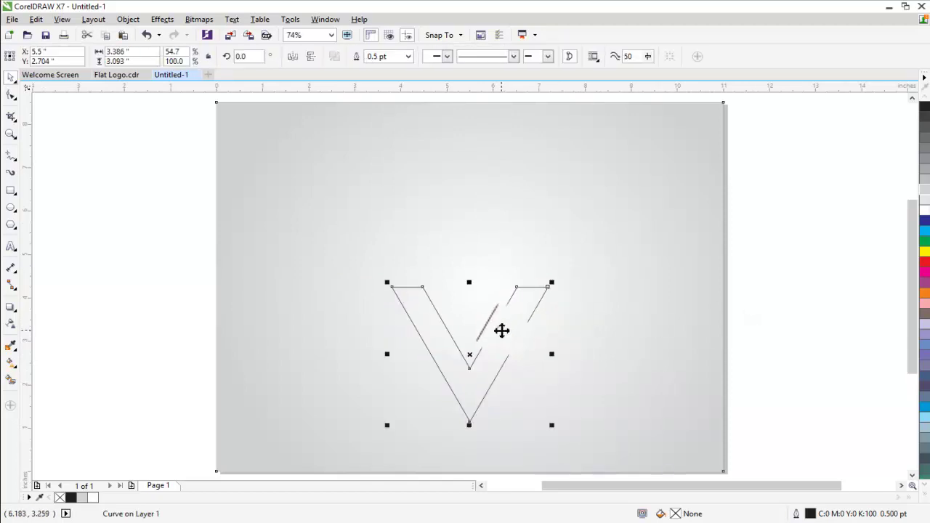
Center the V shape on the page, and move it about 0.8 inches to the left of the center
{"action": "key", "text": "p"}
{"action": "left_click", "coordinate": [854, 302]}
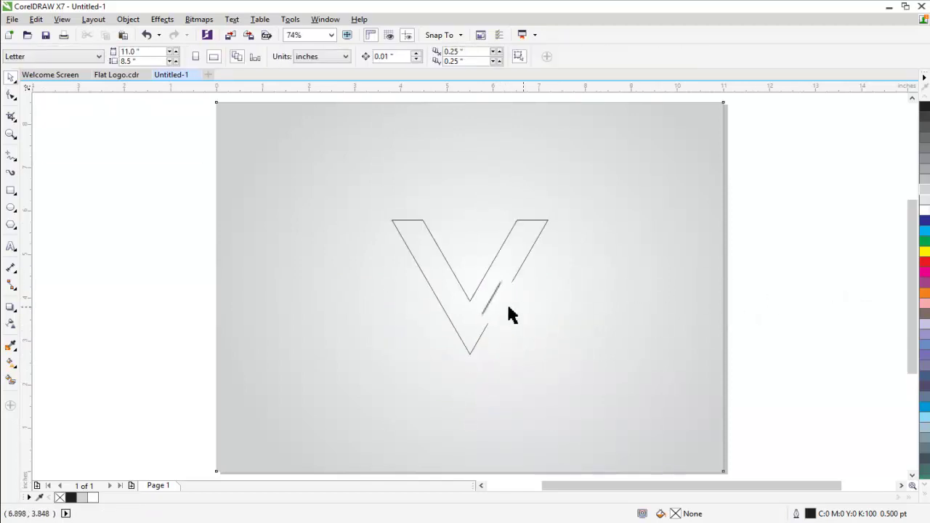
{"action": "left_click_drag", "start_coordinate": [490, 298], "coordinate": [455, 298]}
{"action": "left_click", "coordinate": [163, 301]}
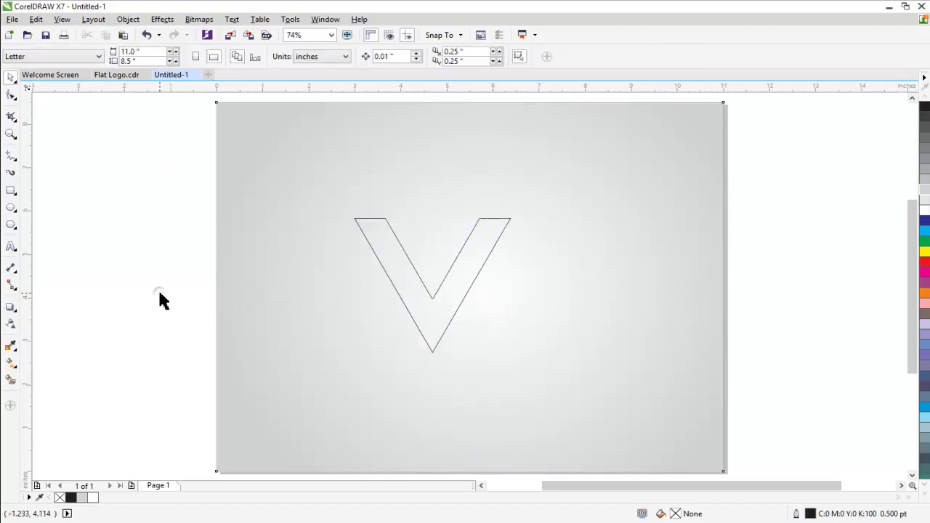
Draw a rectangle about 2.18 by 1.68 inches from the V's upper-right corner and place horizontal and vertical guidelines through its center
{"action": "left_click", "coordinate": [11, 191]}
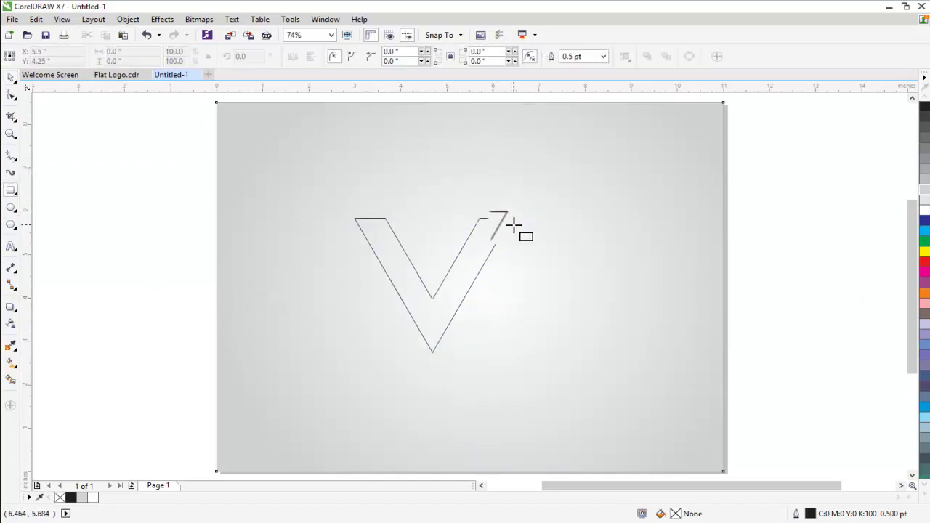
{"action": "left_click_drag", "start_coordinate": [509, 217], "coordinate": [627, 299]}
{"action": "left_click", "coordinate": [11, 77]}
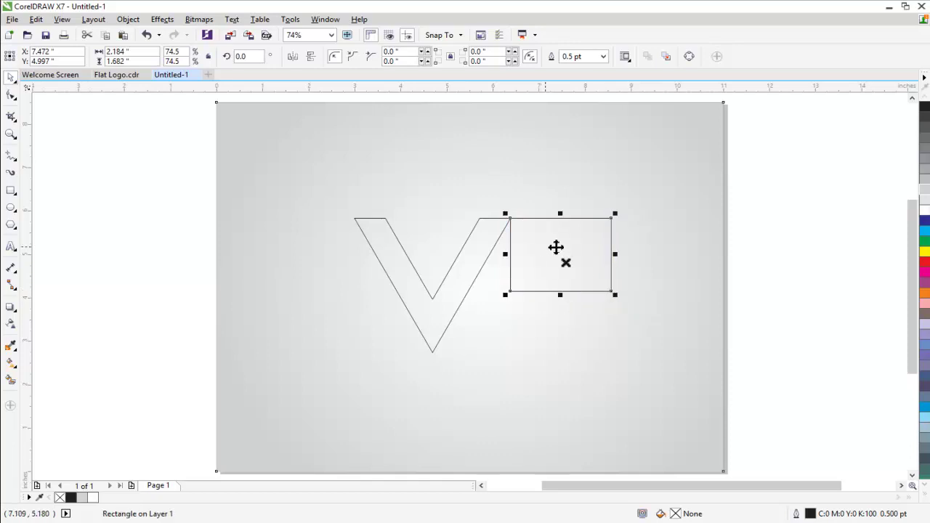
{"action": "left_click_drag", "start_coordinate": [435, 88], "coordinate": [566, 259]}
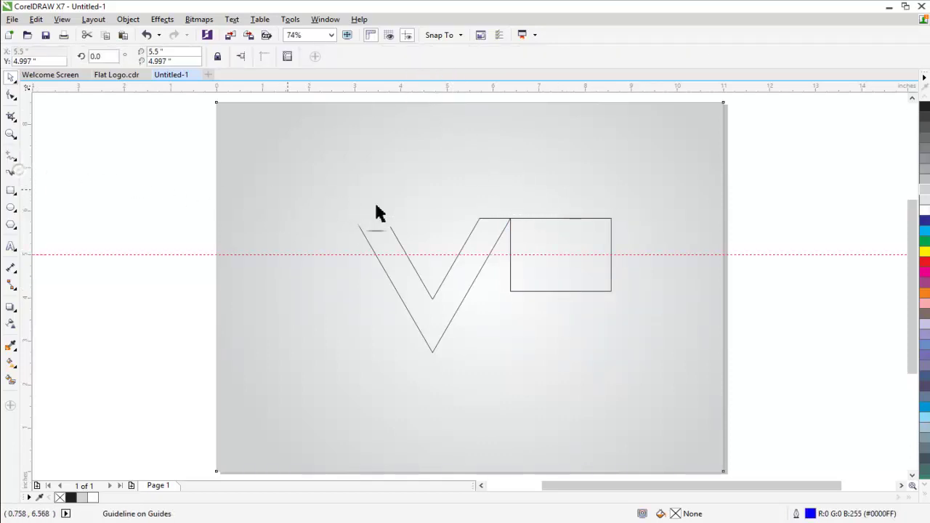
{"action": "left_click_drag", "start_coordinate": [187, 204], "coordinate": [560, 254]}
Round the rectangle's two right corners to a radius of 0.841 inches so its right side forms a half circle
{"action": "left_click", "coordinate": [538, 232]}
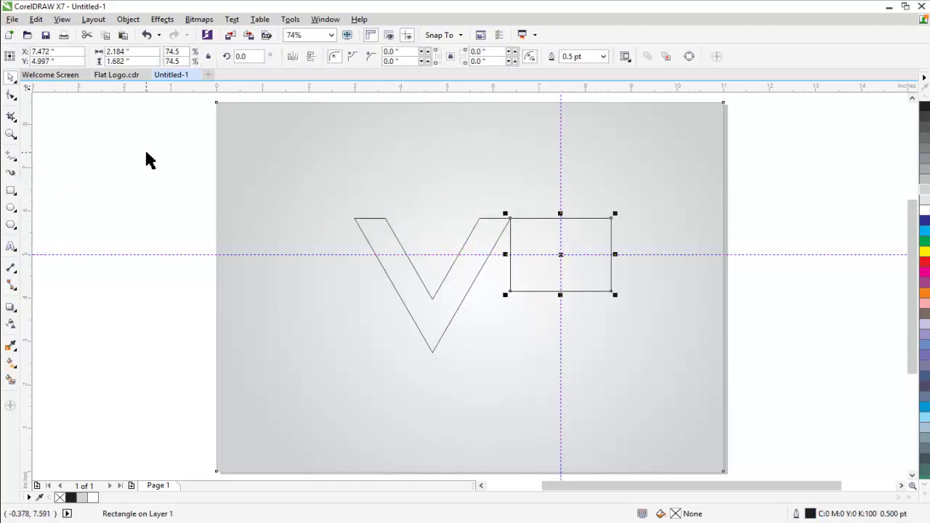
{"action": "left_click", "coordinate": [11, 94]}
{"action": "left_click", "coordinate": [610, 216], "text": "ctrl"}
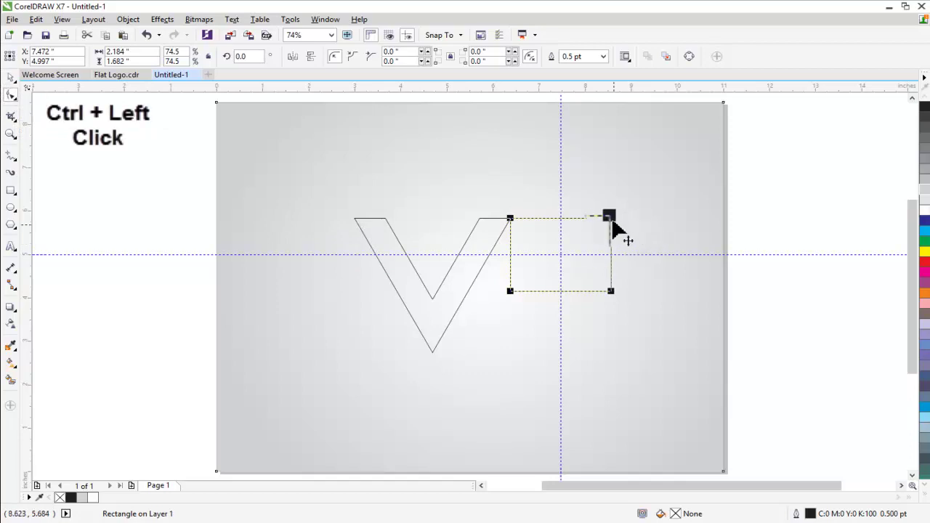
{"action": "left_click_drag", "start_coordinate": [611, 218], "coordinate": [610, 253]}
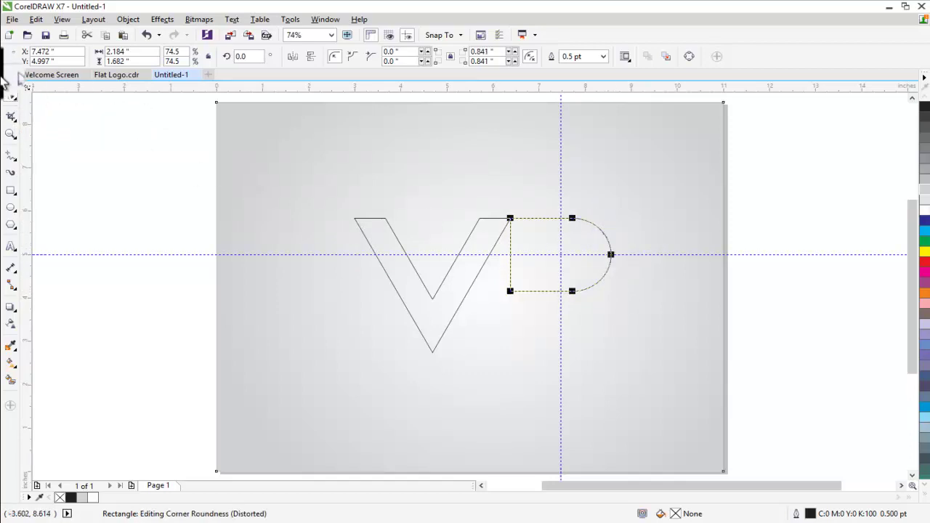
{"action": "left_click", "coordinate": [13, 81]}
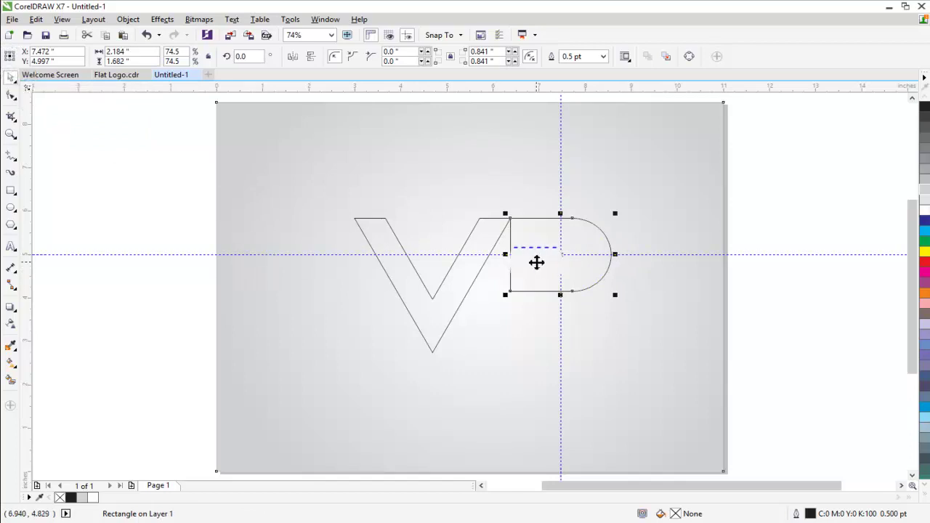
Duplicate the rounded rectangle in place and resize the copy to about 1.71 by 0.70 inches, extending past the original's left edge
{"action": "left_click", "coordinate": [536, 262]}
{"action": "key", "text": "ctrl+c"}
{"action": "key", "text": "ctrl+v"}
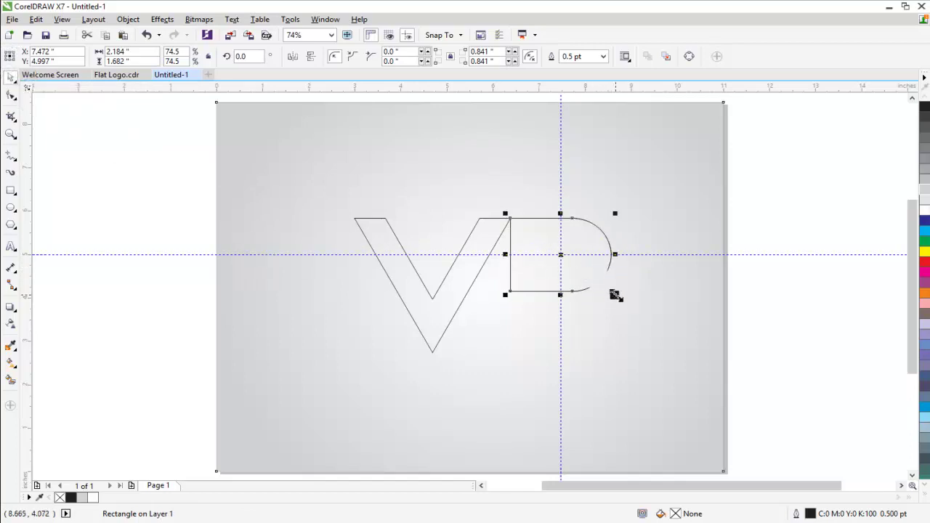
{"action": "left_click_drag", "start_coordinate": [614, 295], "coordinate": [590, 287]}
{"action": "left_click_drag", "start_coordinate": [560, 230], "coordinate": [576, 236]}
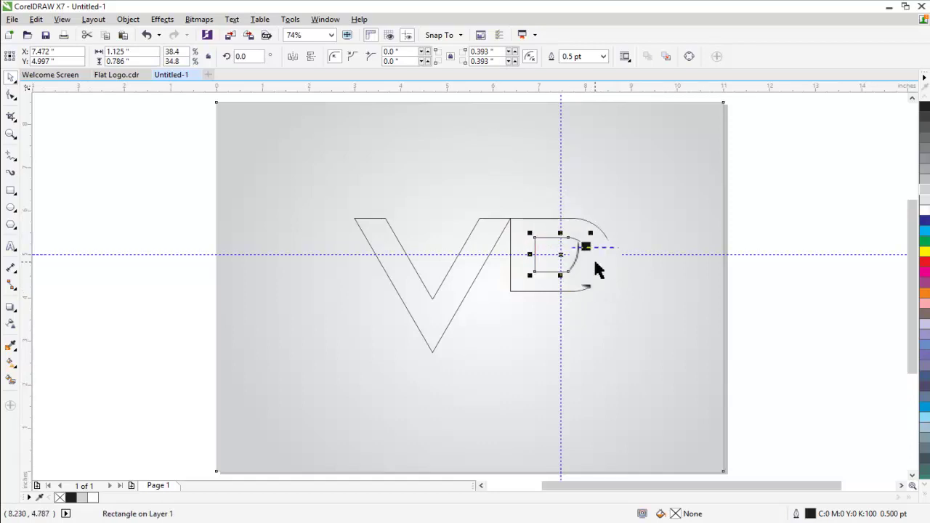
{"action": "left_click_drag", "start_coordinate": [529, 254], "coordinate": [499, 257]}
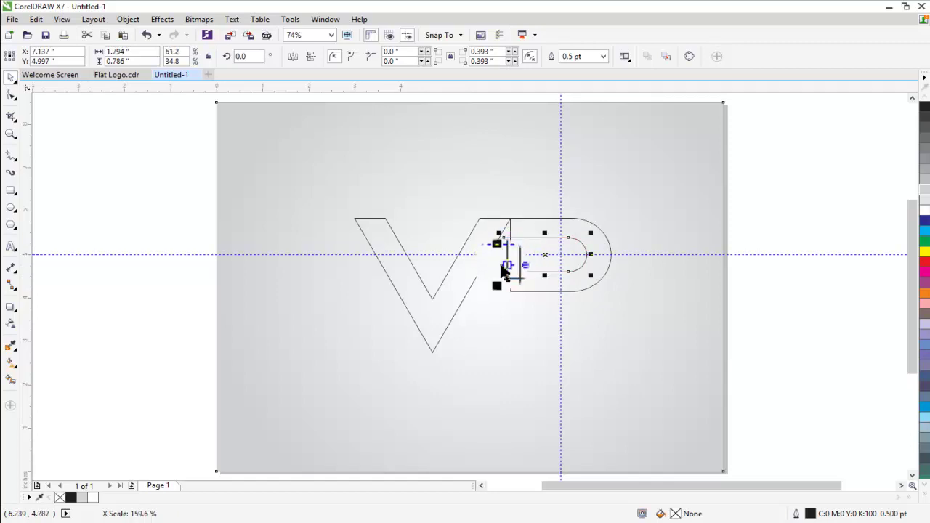
{"action": "mouse_move", "coordinate": [590, 232]}
{"action": "left_mouse_down"}
{"action": "mouse_move", "coordinate": [557, 234]}
{"action": "mouse_move", "coordinate": [596, 234]}
{"action": "left_mouse_up"}
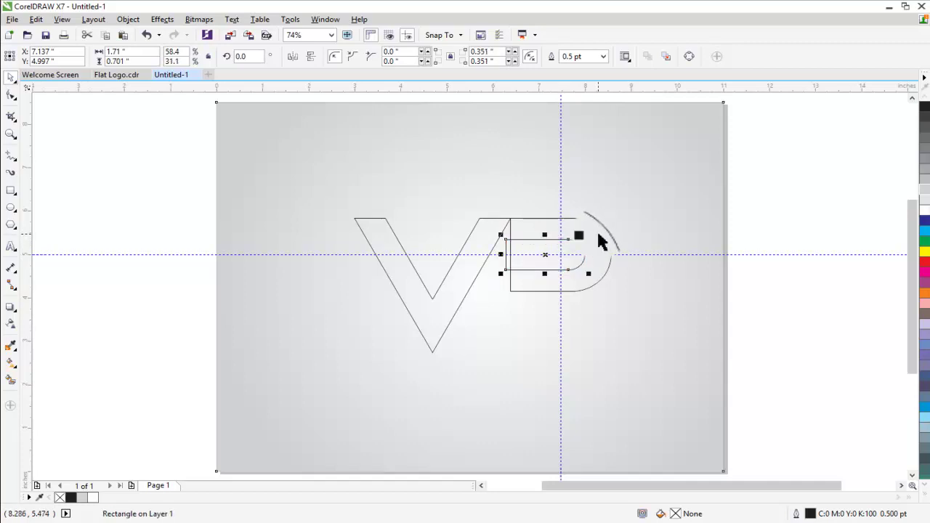
Trim the large rounded rectangle with the smaller one inside it and delete the smaller one
{"action": "left_click", "coordinate": [596, 270], "text": "shift"}
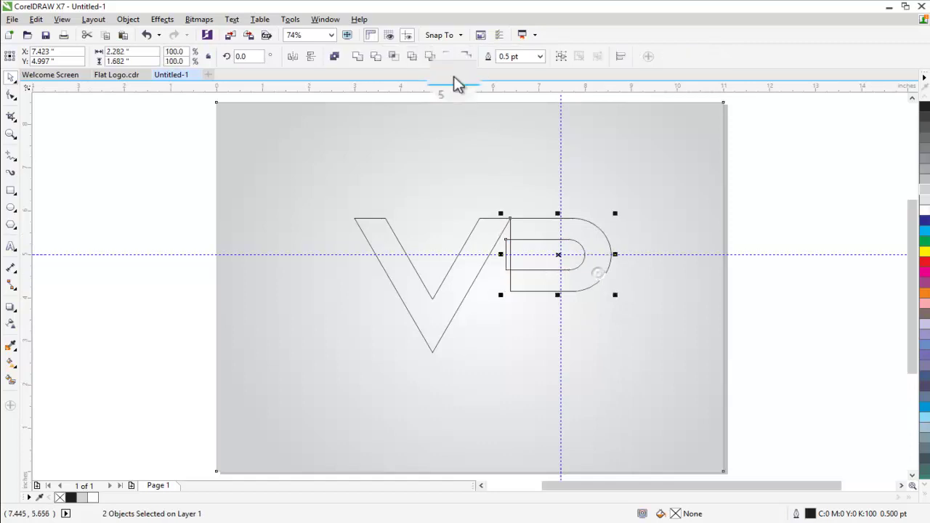
{"action": "left_click", "coordinate": [375, 57]}
{"action": "left_click", "coordinate": [184, 170]}
{"action": "left_click", "coordinate": [542, 247]}
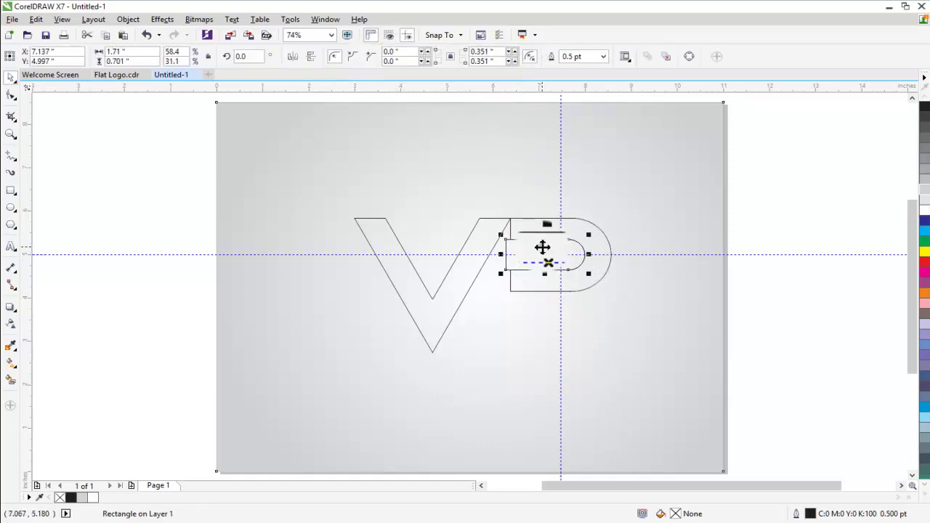
{"action": "key", "text": "Delete"}
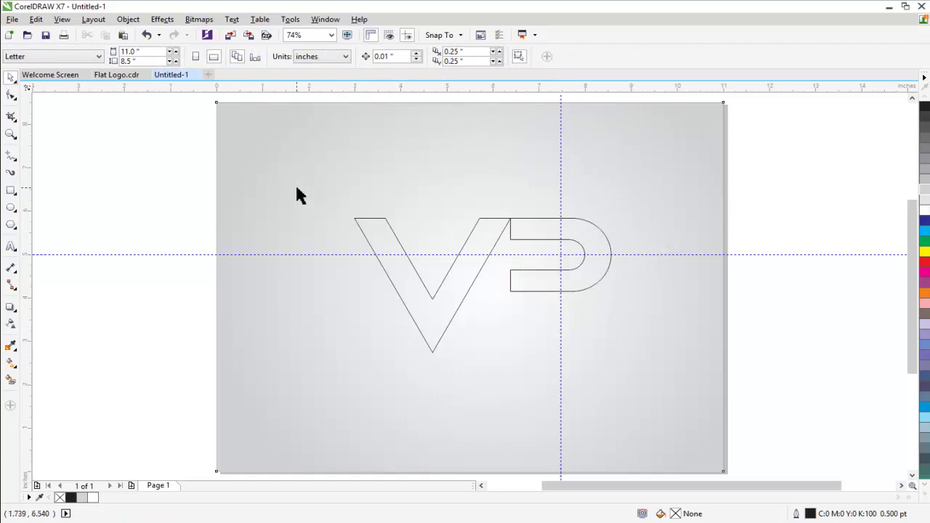
Draw a rectangle about 1.94 by 3.65 inches, rotate it to about 329.6 degrees, and place it over the P shape's open end
{"action": "left_click", "coordinate": [12, 194]}
{"action": "mouse_move", "coordinate": [473, 196]}
{"action": "left_mouse_down"}
{"action": "mouse_move", "coordinate": [581, 361]}
{"action": "mouse_move", "coordinate": [568, 356]}
{"action": "left_mouse_up"}
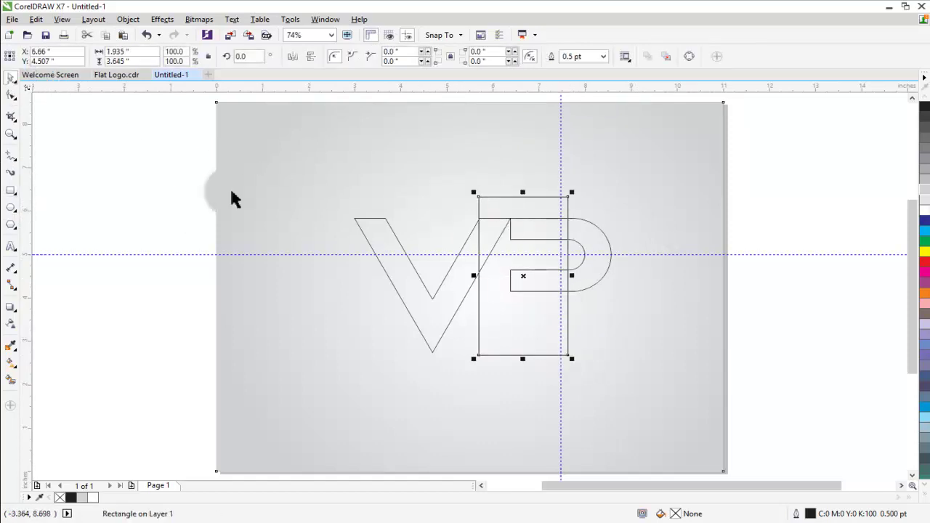
{"action": "left_click_drag", "start_coordinate": [523, 276], "coordinate": [495, 259]}
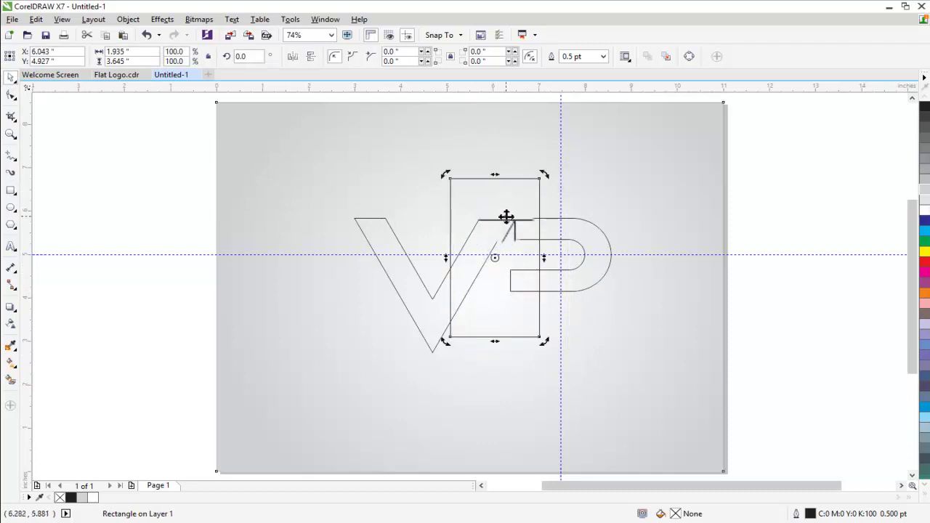
{"action": "left_click_drag", "start_coordinate": [544, 176], "coordinate": [597, 200]}
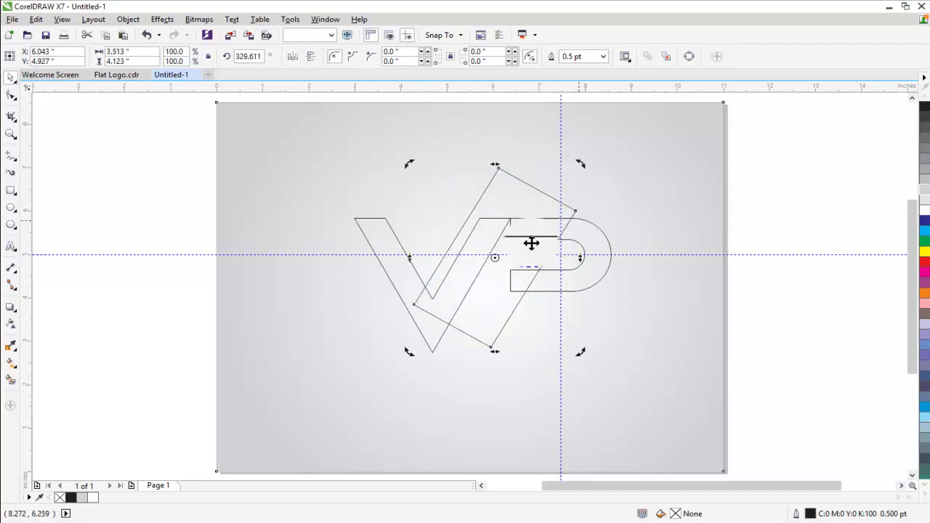
{"action": "left_click_drag", "start_coordinate": [515, 199], "coordinate": [504, 195]}
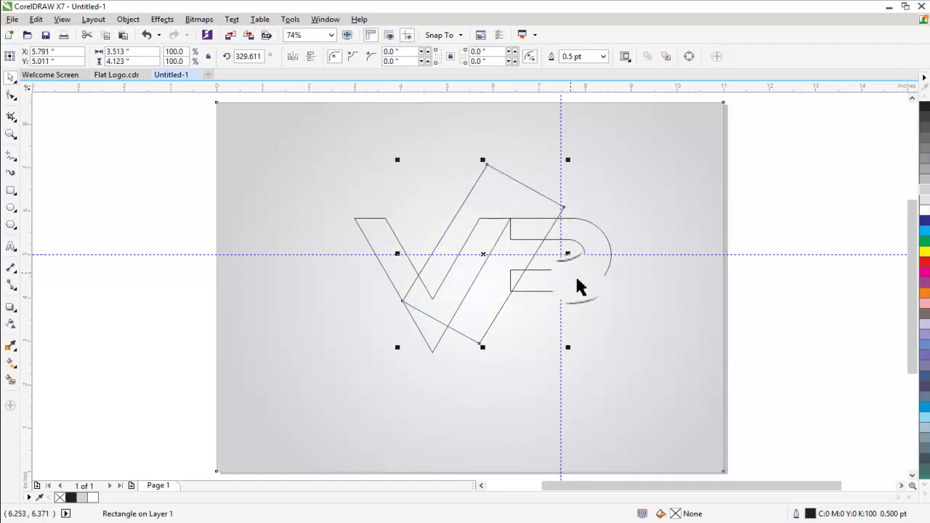
Extend the P shape's lower arm slightly to the left by nudging its two end nodes across the tilted rectangle's edge
{"action": "left_click", "coordinate": [549, 289]}
{"action": "key", "text": "F10"}
{"action": "left_click_drag", "start_coordinate": [481, 259], "coordinate": [556, 316]}
{"action": "key", "text": "Left"}
{"action": "key", "text": "Left"}
{"action": "key", "text": "Left"}
{"action": "key", "text": "Left"}
{"action": "key", "text": "Left"}
{"action": "key", "text": "Left"}
{"action": "key", "text": "Left"}
{"action": "key", "text": "Left"}
{"action": "key", "text": "Left"}
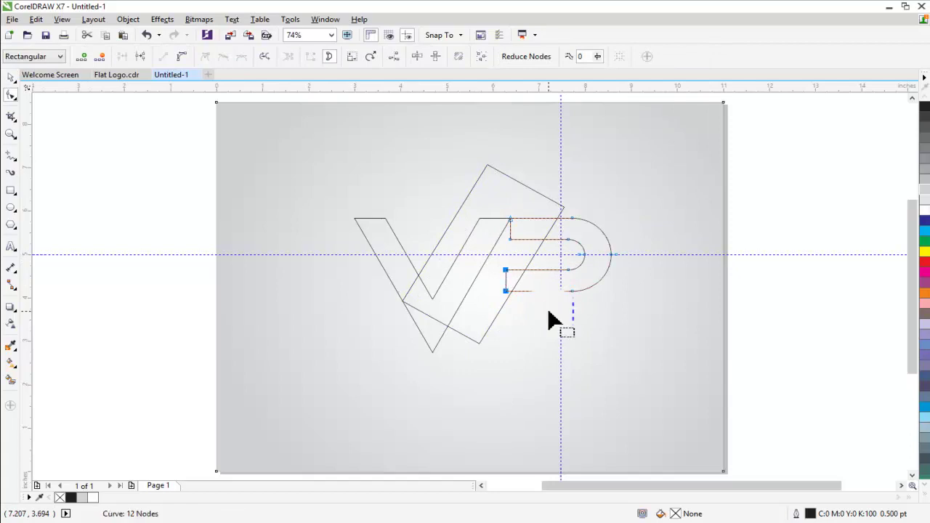
{"action": "left_click", "coordinate": [9, 78]}
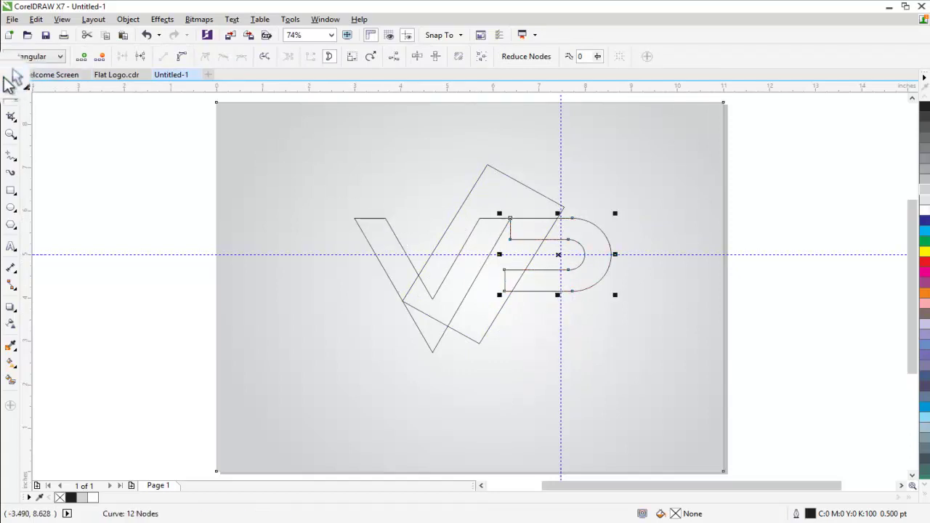
Shift the tilted rectangle slightly left and rotate it to about 331.1 degrees so its right edge meets the P's lower-left corner
{"action": "left_click", "coordinate": [521, 199]}
{"action": "left_click_drag", "start_coordinate": [516, 198], "coordinate": [514, 199]}
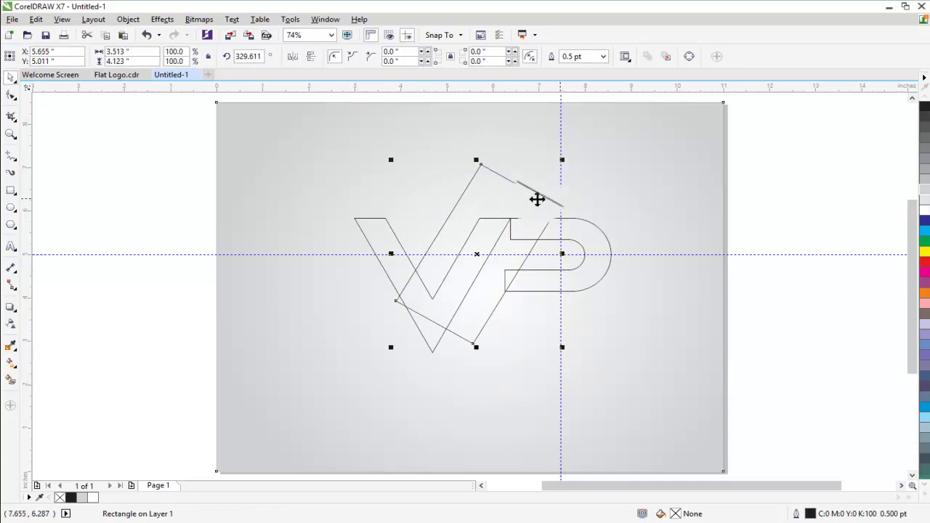
{"action": "left_click_drag", "start_coordinate": [562, 161], "coordinate": [560, 160]}
{"action": "key", "text": "Left"}
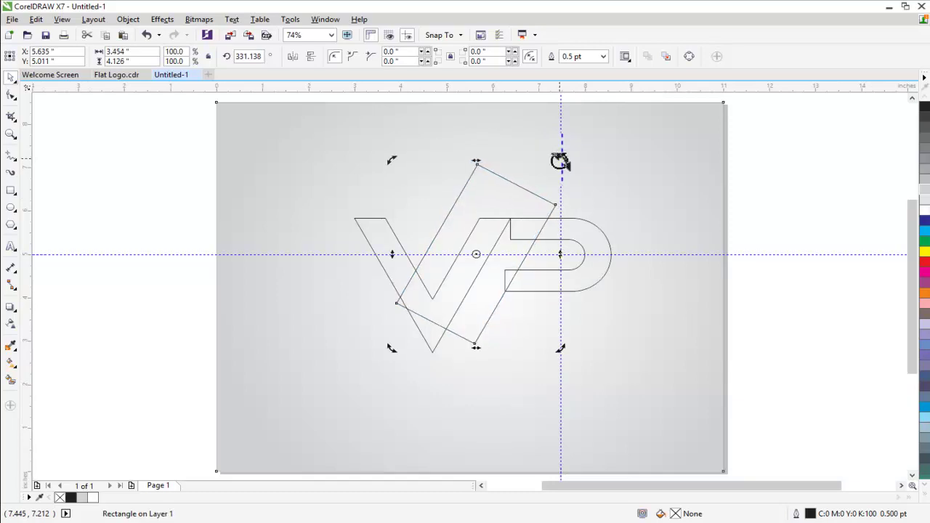
Trim the P shape with the tilted rectangle to slant its open ends and delete the rectangle
{"action": "left_click", "coordinate": [593, 246], "text": "shift"}
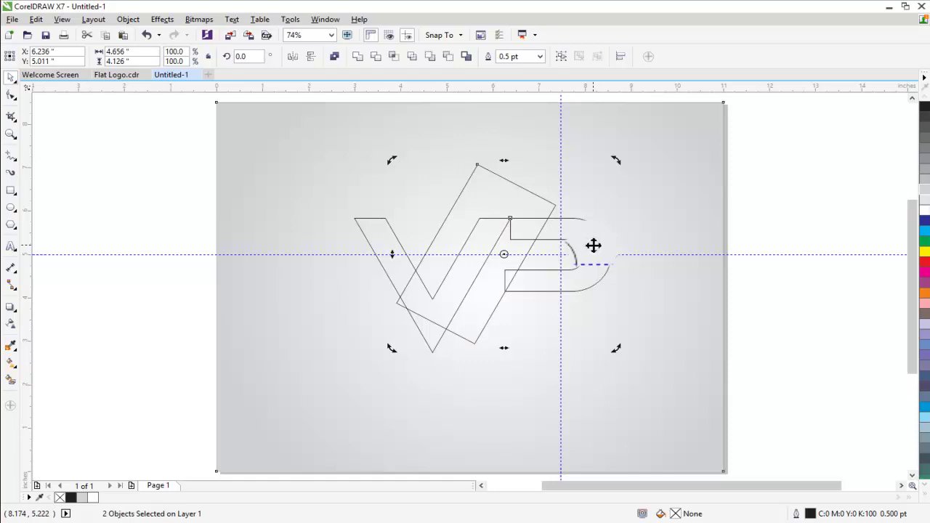
{"action": "left_click", "coordinate": [815, 242]}
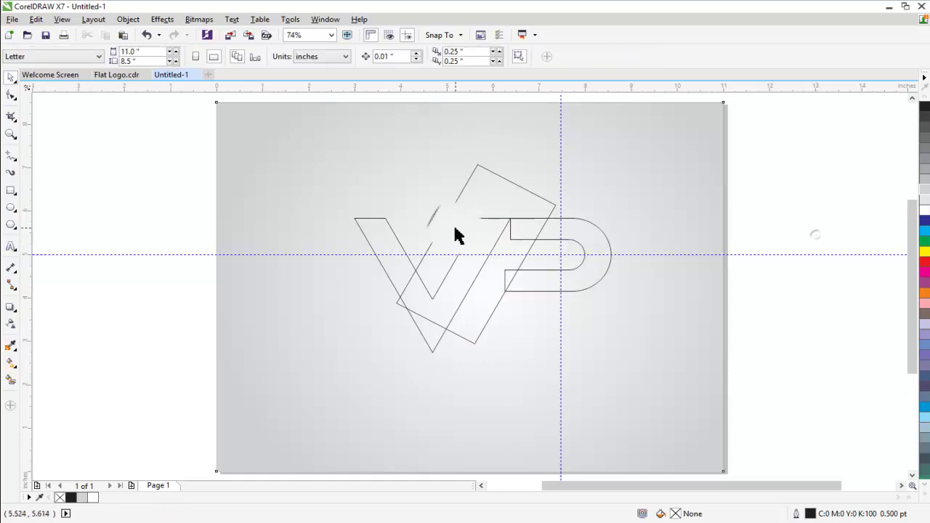
{"action": "left_click", "coordinate": [498, 195]}
{"action": "left_click", "coordinate": [597, 244], "text": "shift"}
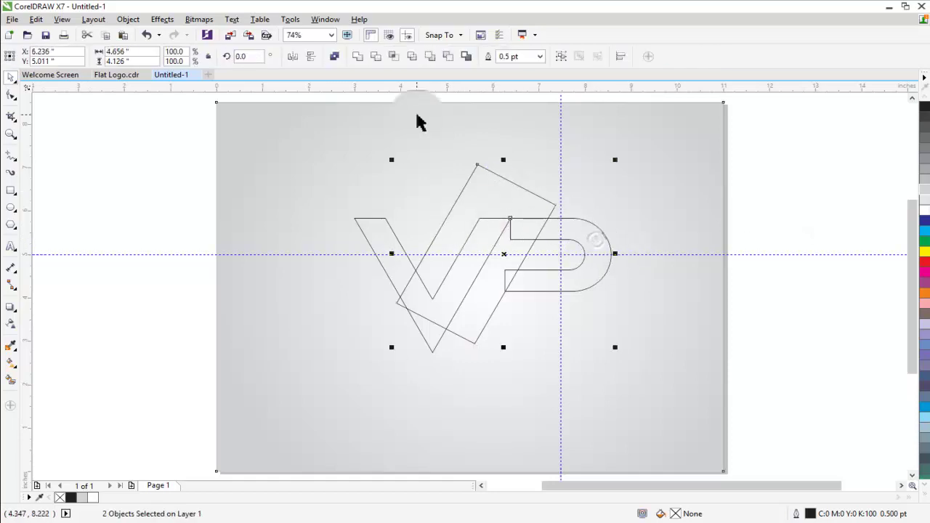
{"action": "left_click", "coordinate": [379, 57]}
{"action": "left_click", "coordinate": [281, 285]}
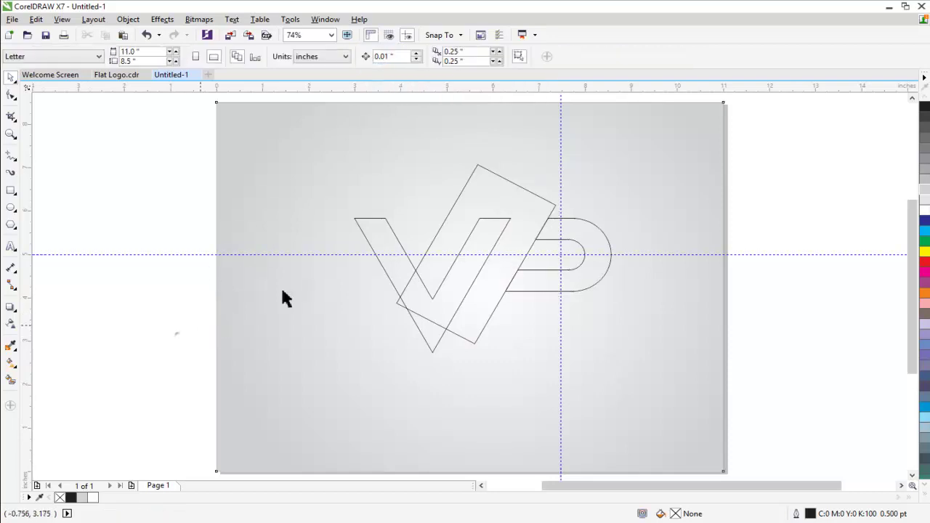
{"action": "left_click", "coordinate": [508, 211]}
{"action": "key", "text": "Delete"}
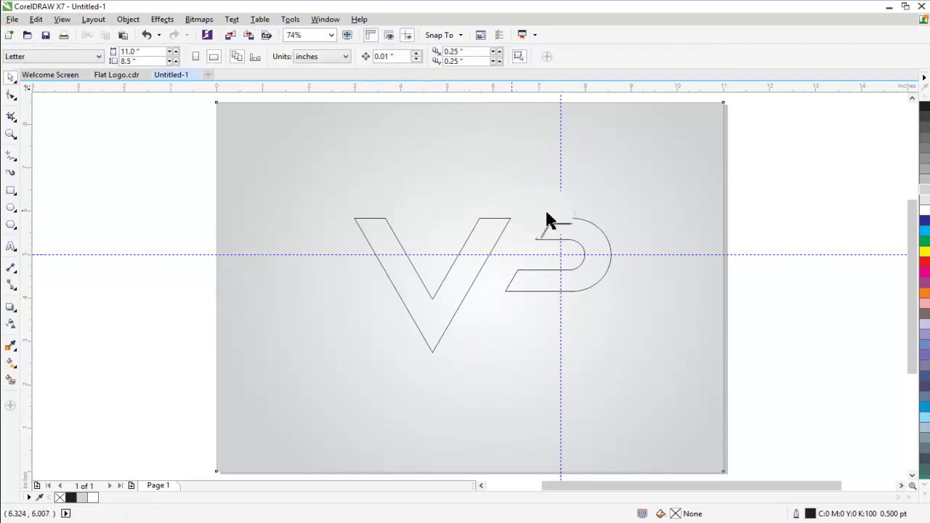
Nudge the P shape left to a horizontal center of about 6.69 inches, leaving a narrow gap beside the V
{"action": "left_click", "coordinate": [578, 242]}
{"action": "key", "text": "Left"}
{"action": "key", "text": "Left"}
{"action": "key", "text": "Left"}
{"action": "key", "text": "Left"}
{"action": "key", "text": "Left"}
{"action": "key", "text": "Left"}
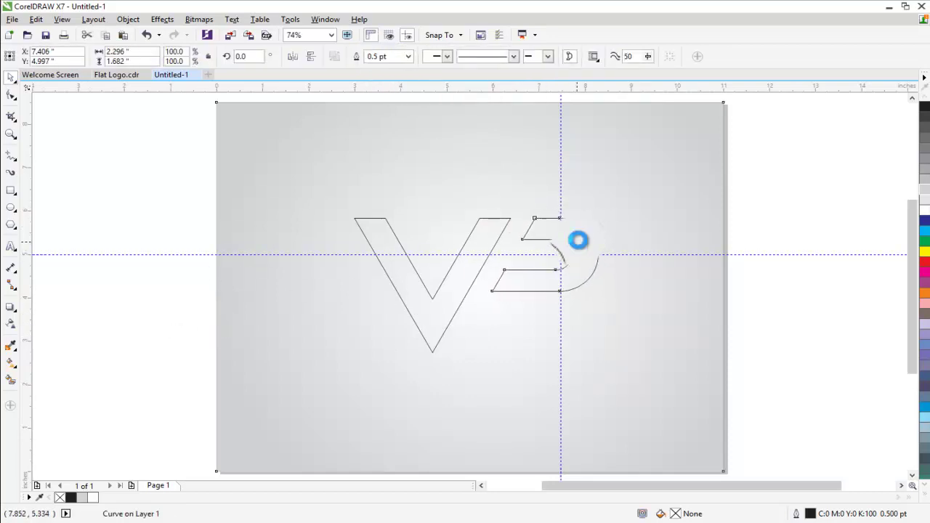
{"action": "key", "text": "Left"}
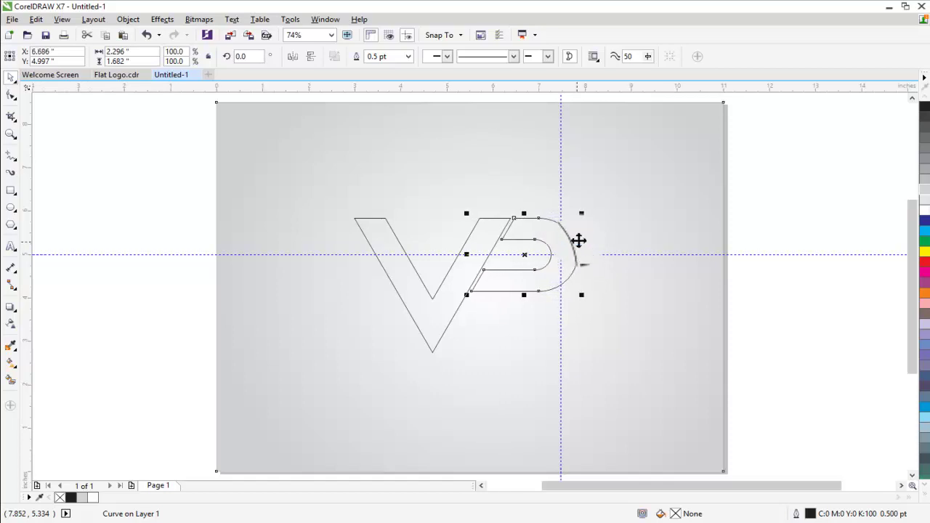
Delete the horizontal and vertical guidelines
{"action": "key", "text": "Escape"}
{"action": "left_click", "coordinate": [631, 254]}
{"action": "key", "text": "Delete"}
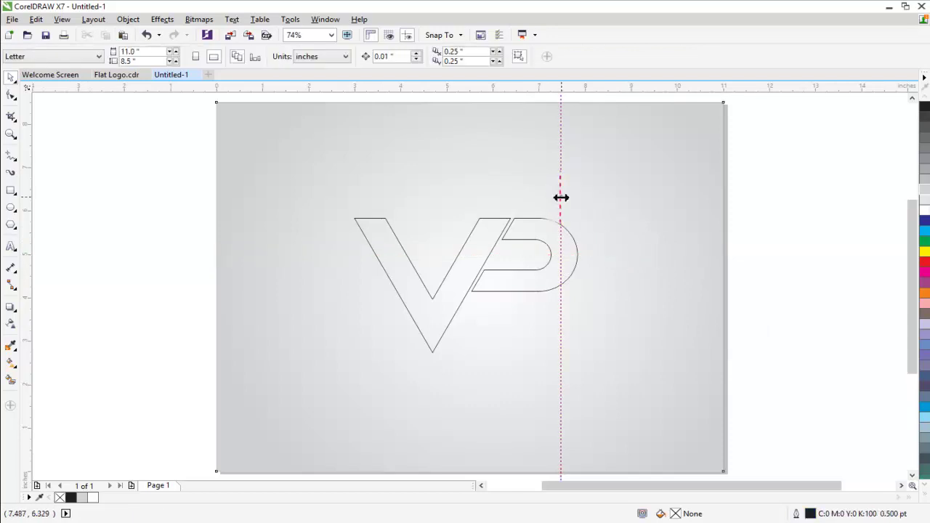
{"action": "key", "text": "Delete"}
Draw a vertical rectangle about 0.65 by 1.71 inches downward from the P shape's lower edge
{"action": "left_click", "coordinate": [11, 190]}
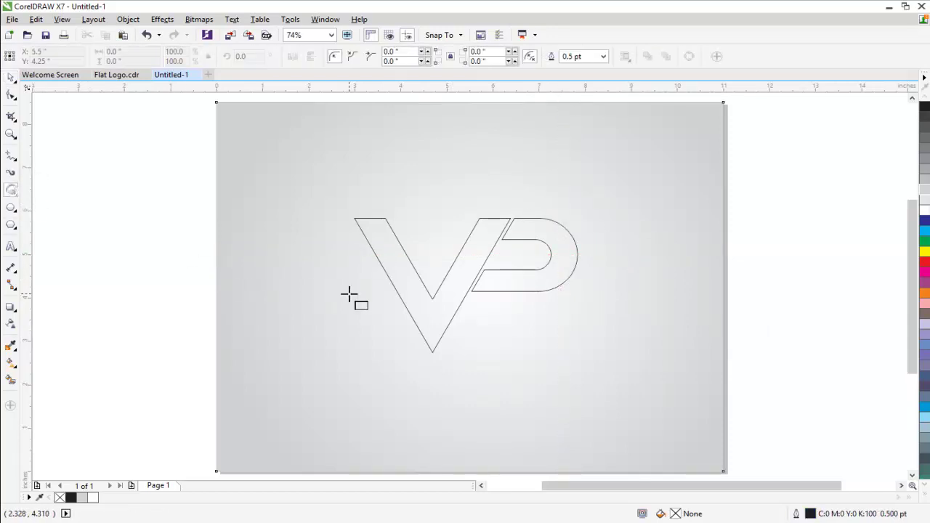
{"action": "left_click_drag", "start_coordinate": [533, 290], "coordinate": [561, 364]}
{"action": "left_click_drag", "start_coordinate": [563, 366], "coordinate": [564, 367]}
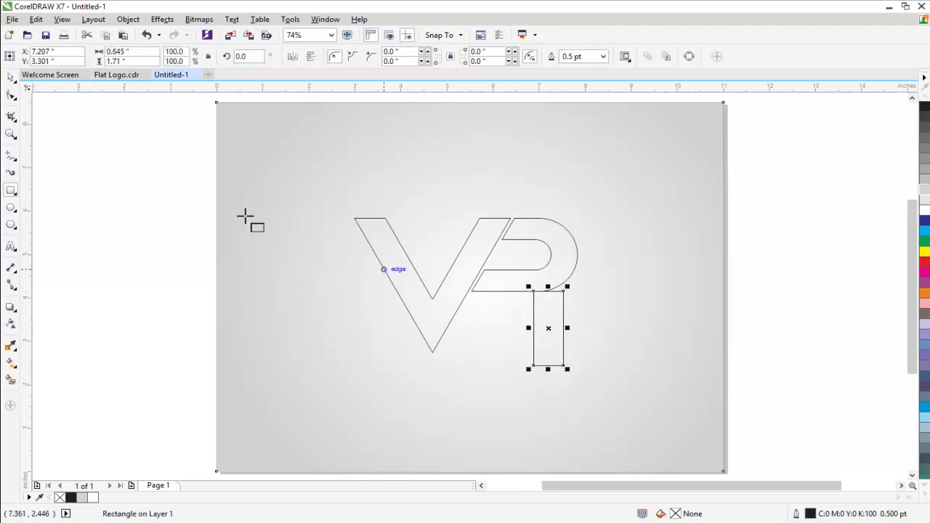
{"action": "left_click", "coordinate": [11, 76]}
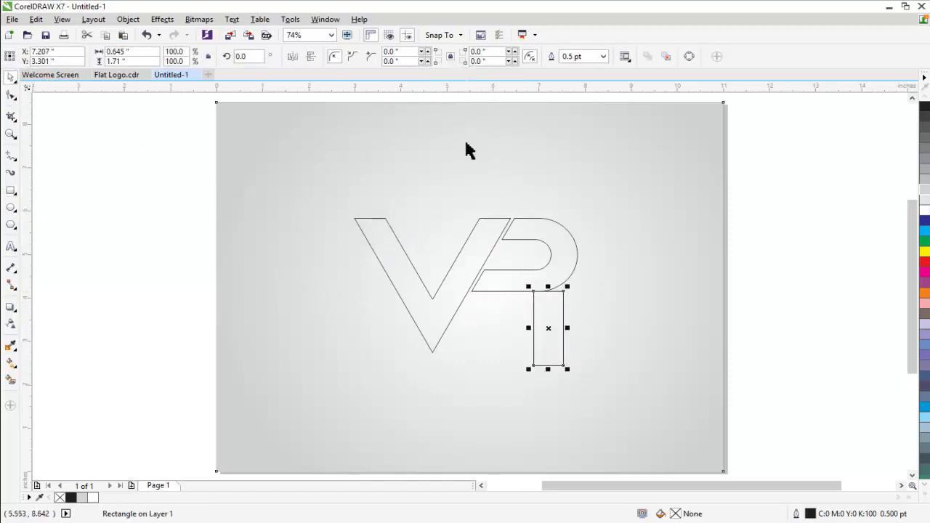
Place a horizontal guideline at the V's lower tip and resize the vertical rectangle to about 0.55 by 1.36 inches
{"action": "left_click_drag", "start_coordinate": [445, 90], "coordinate": [434, 353]}
{"action": "left_click", "coordinate": [554, 327]}
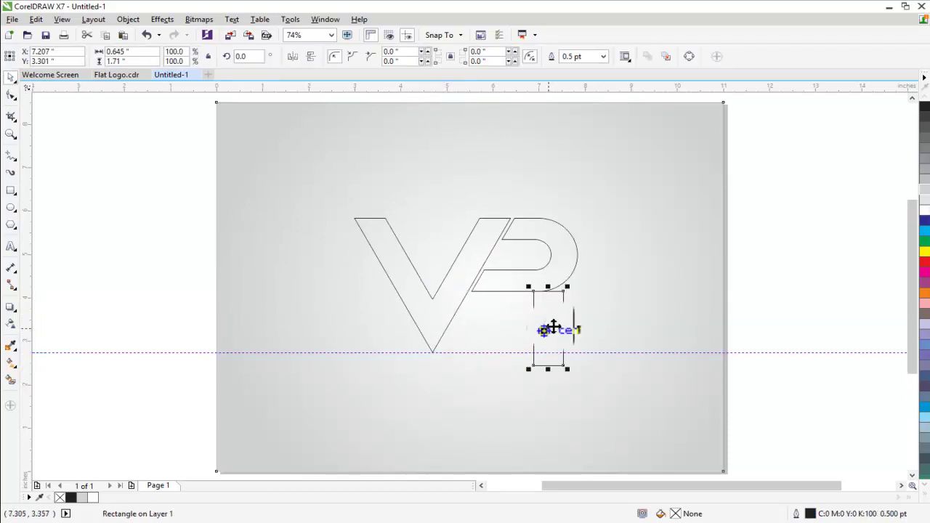
{"action": "left_click_drag", "start_coordinate": [568, 369], "coordinate": [563, 365]}
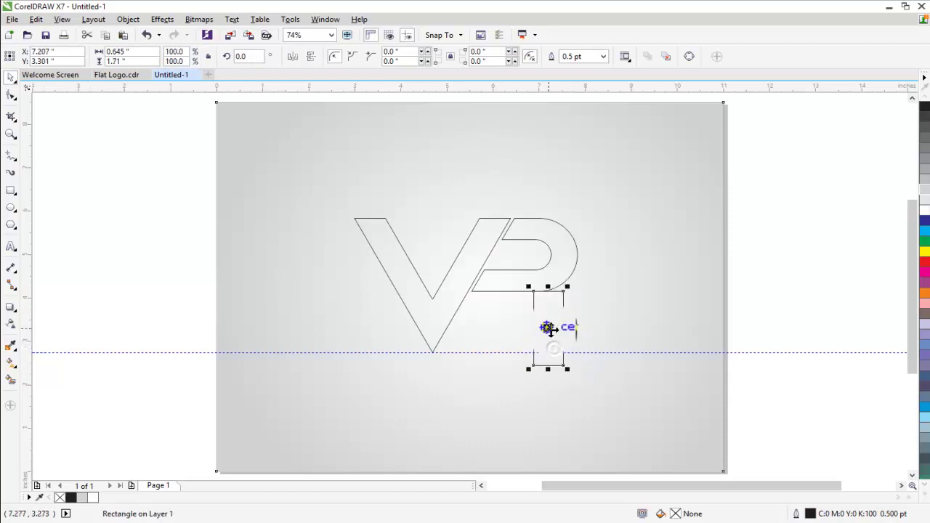
{"action": "left_click_drag", "start_coordinate": [548, 327], "coordinate": [574, 292]}
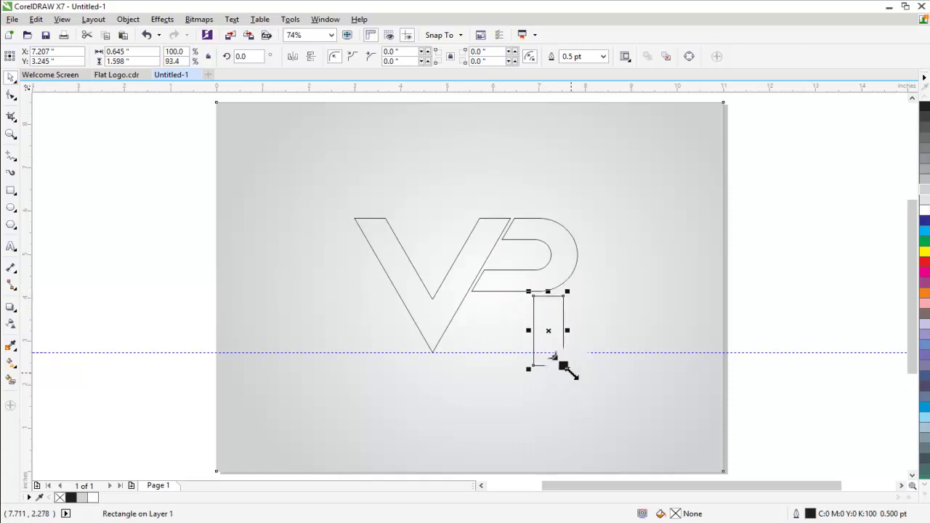
{"action": "left_click_drag", "start_coordinate": [567, 368], "coordinate": [562, 392]}
{"action": "key", "text": "ctrl+z"}
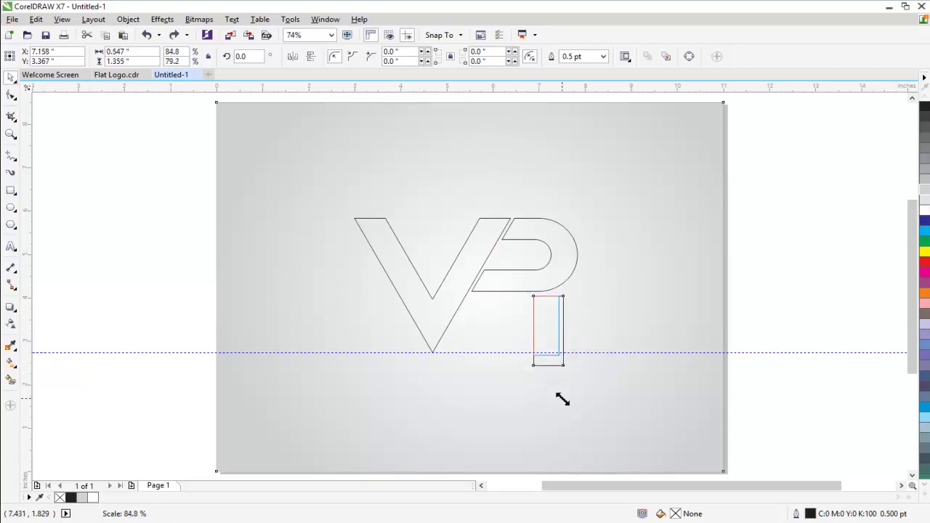
Skew the rectangle into a slanted R leg beneath the P shape, ending at the guideline, and straighten it slightly
{"action": "left_click", "coordinate": [545, 326]}
{"action": "left_click_drag", "start_coordinate": [546, 355], "coordinate": [574, 336]}
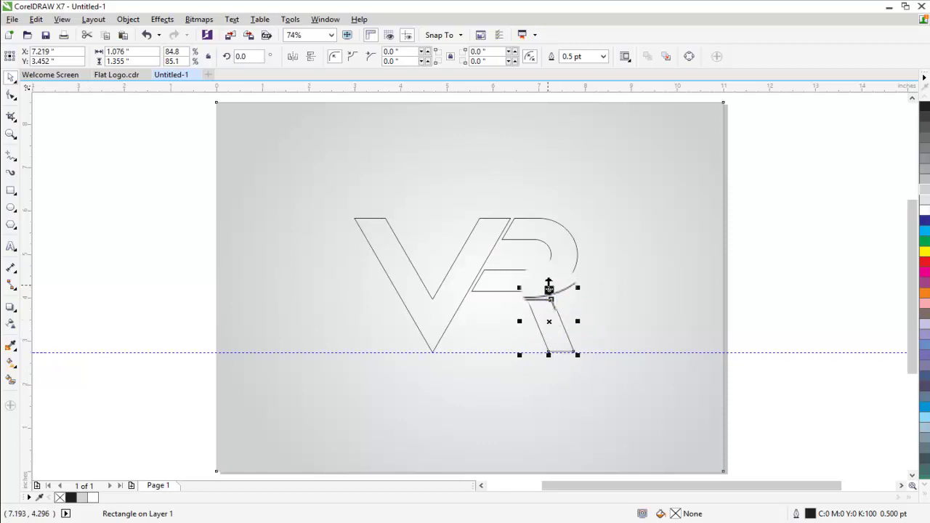
{"action": "left_click", "coordinate": [549, 308]}
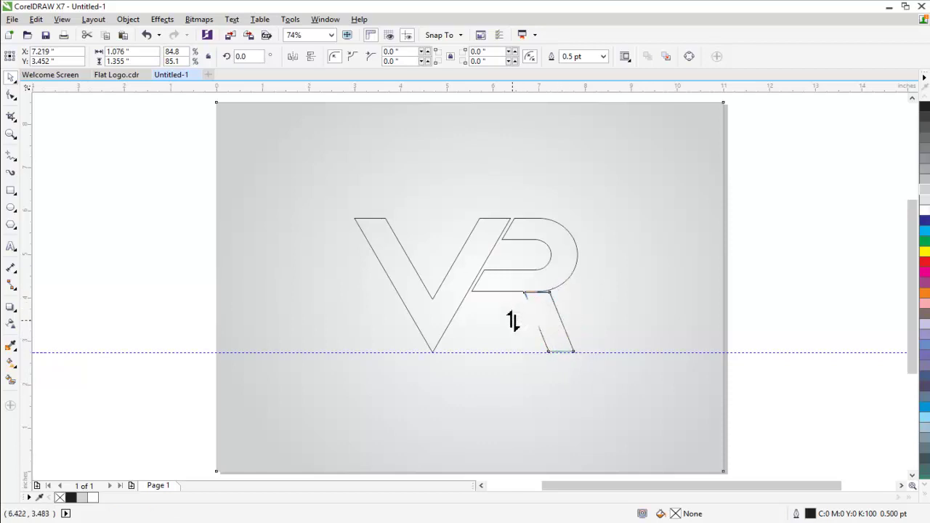
{"action": "left_click_drag", "start_coordinate": [512, 323], "coordinate": [515, 324]}
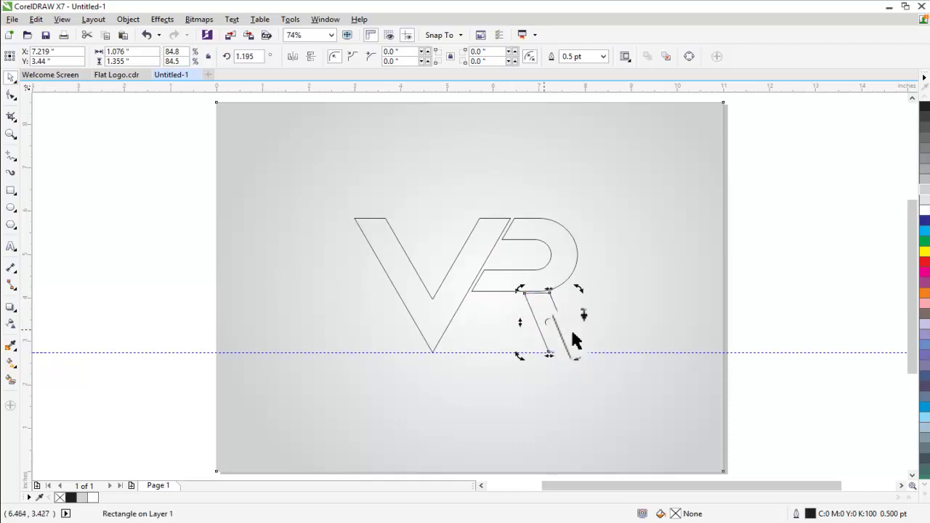
Fine-tune the R leg's slant and height to about 1.13 by 1.37 inches, leaving a narrow gap below the P shape
{"action": "left_click", "coordinate": [567, 337]}
{"action": "left_click", "coordinate": [563, 351]}
{"action": "left_click_drag", "start_coordinate": [549, 352], "coordinate": [551, 361]}
{"action": "left_click", "coordinate": [551, 333]}
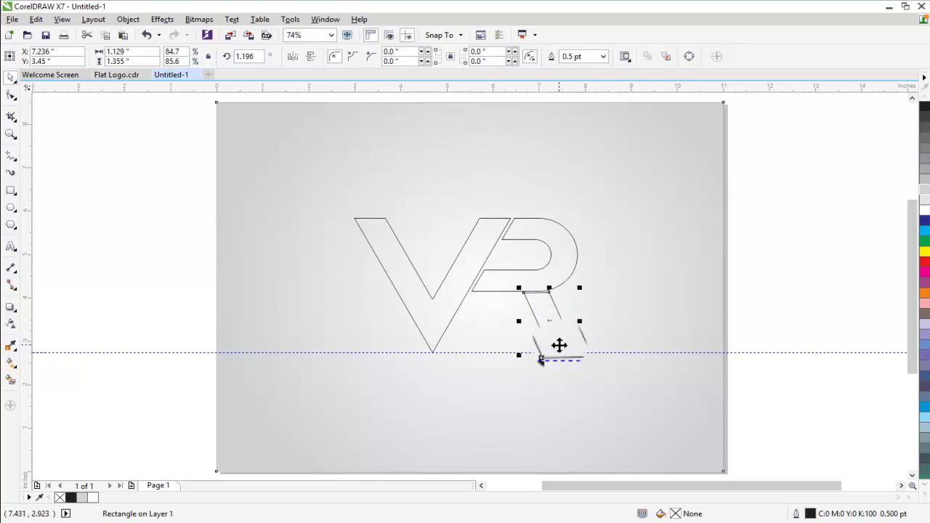
{"action": "left_click_drag", "start_coordinate": [549, 354], "coordinate": [616, 360]}
{"action": "left_click", "coordinate": [786, 405]}
{"action": "left_click", "coordinate": [540, 307]}
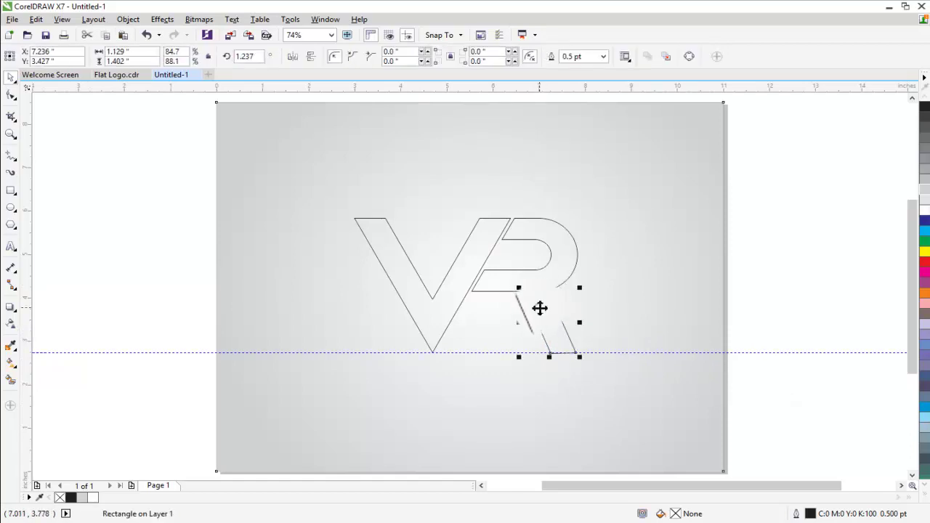
{"action": "left_click_drag", "start_coordinate": [550, 285], "coordinate": [592, 292]}
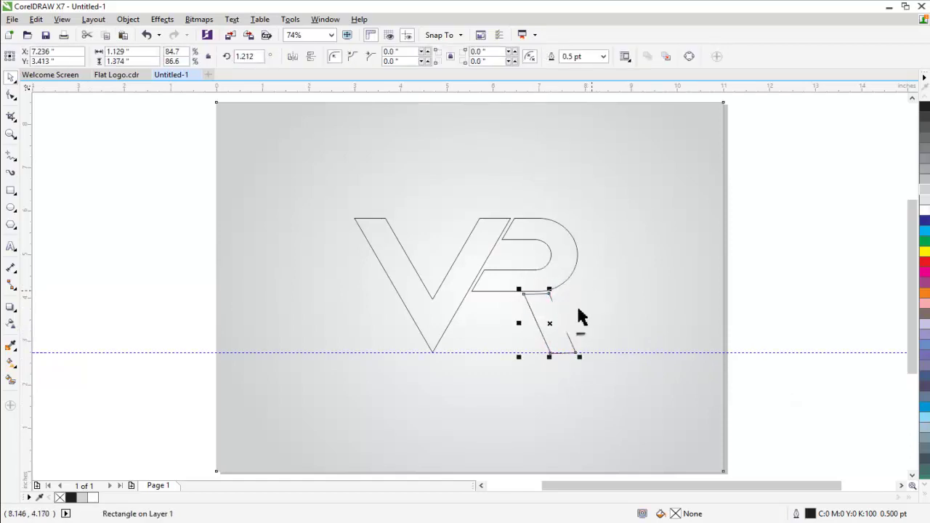
{"action": "left_click", "coordinate": [550, 319]}
{"action": "left_click", "coordinate": [791, 264]}
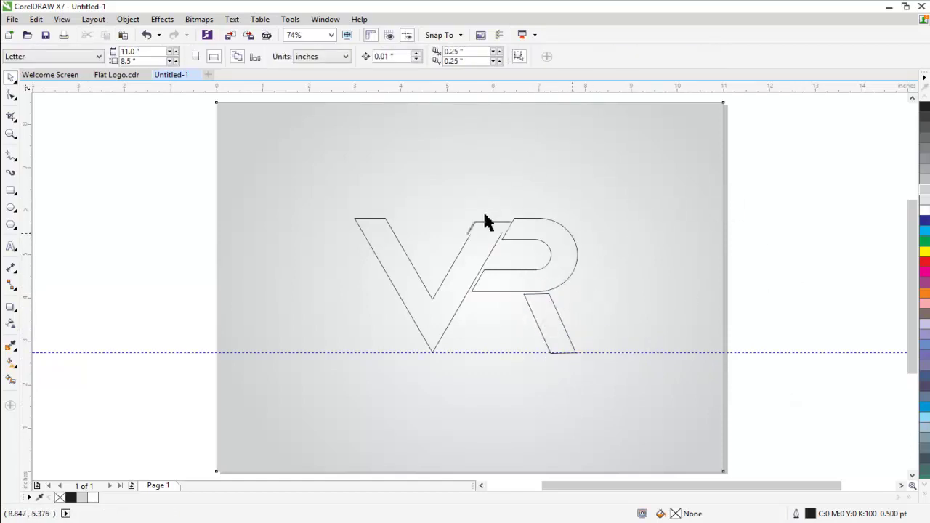
Nudge the node at the V's inner corner slightly downward
{"action": "left_click", "coordinate": [386, 243]}
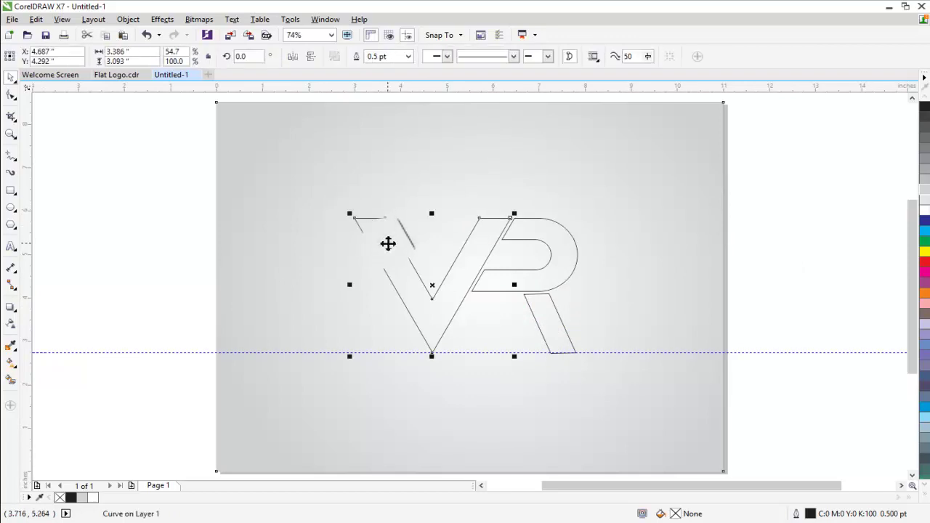
{"action": "key", "text": "F10"}
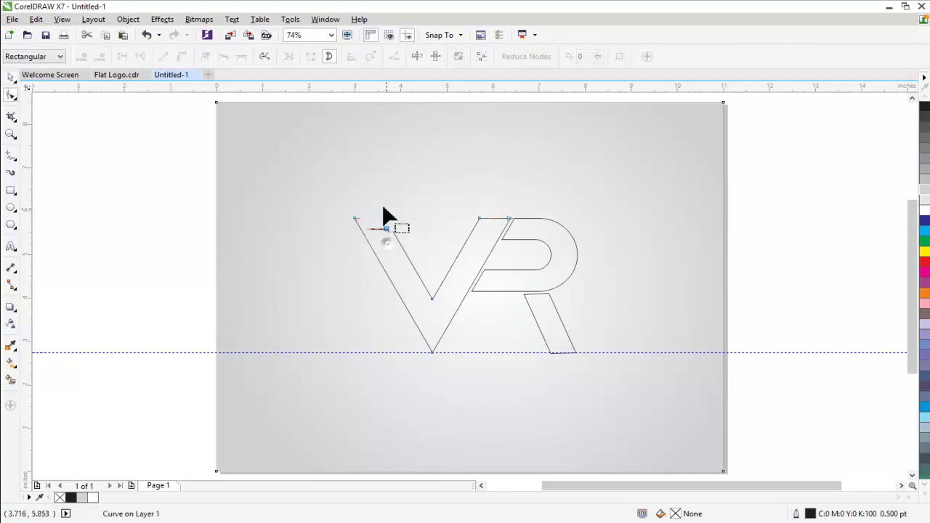
{"action": "left_click", "coordinate": [430, 298]}
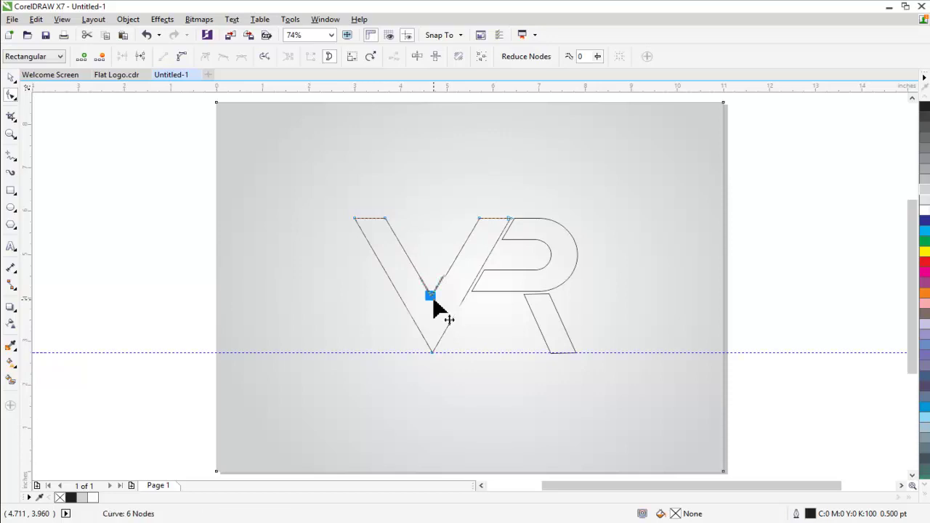
{"action": "key", "text": "Down"}
{"action": "left_click", "coordinate": [158, 127]}
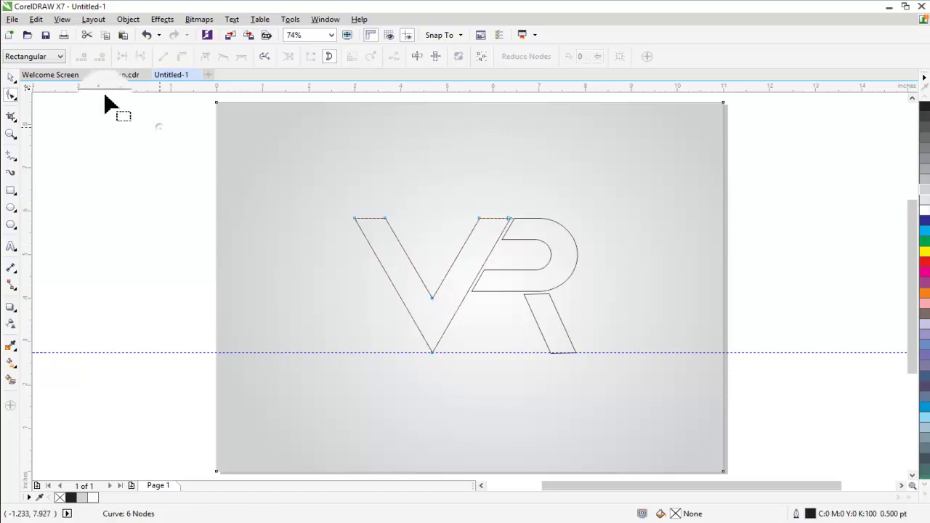
Skew the R leg's upper edge further toward the V, widening the leg to about 1.2 inches overall
{"action": "left_click", "coordinate": [15, 79]}
{"action": "left_click_drag", "start_coordinate": [180, 149], "coordinate": [690, 396]}
{"action": "left_click", "coordinate": [780, 342]}
{"action": "left_click", "coordinate": [549, 324]}
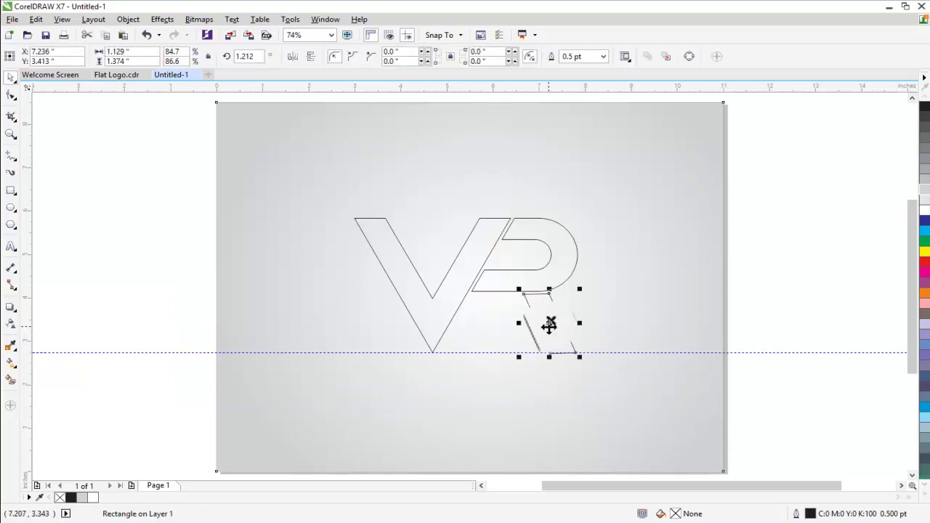
{"action": "left_click", "coordinate": [549, 327]}
{"action": "left_click_drag", "start_coordinate": [548, 289], "coordinate": [546, 291]}
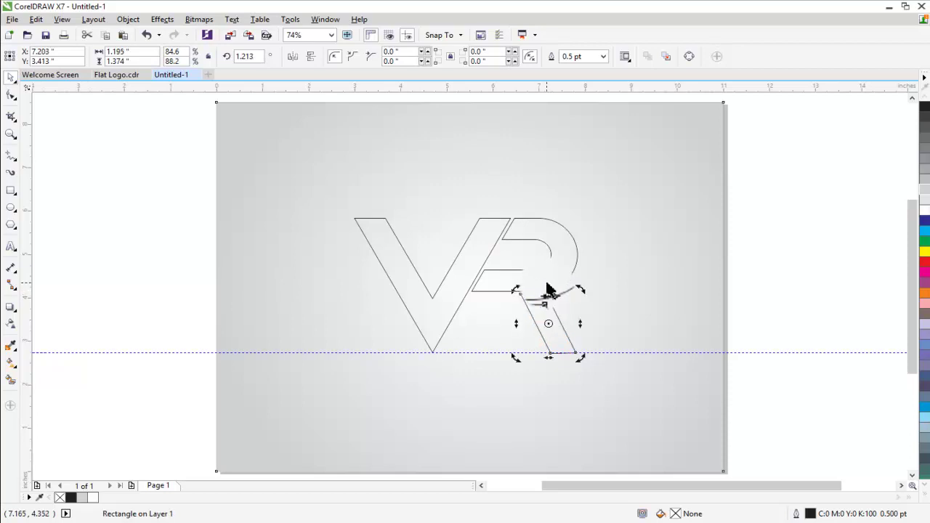
{"action": "left_click", "coordinate": [805, 233]}
Weld the V, P shape and R leg into one curve and delete the horizontal guideline
{"action": "key", "text": "ctrl+a"}
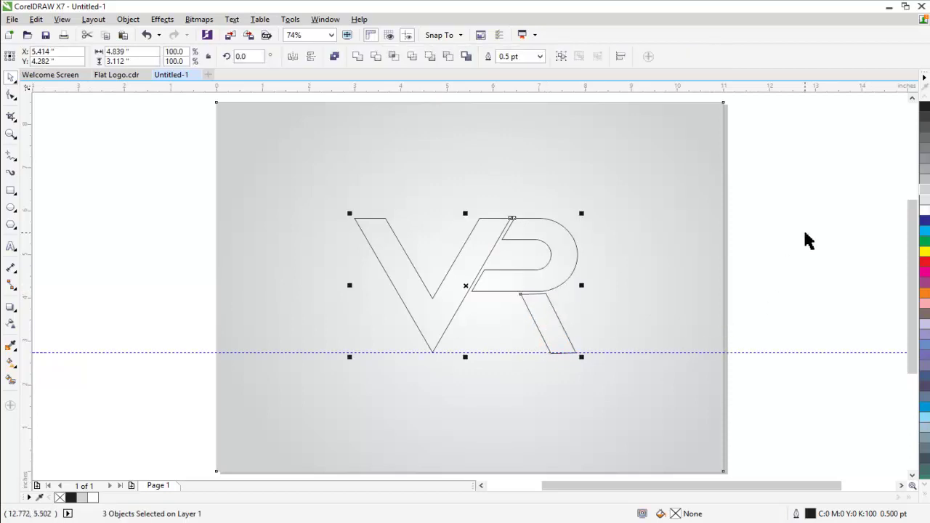
{"action": "left_click", "coordinate": [357, 58]}
{"action": "left_click", "coordinate": [164, 222]}
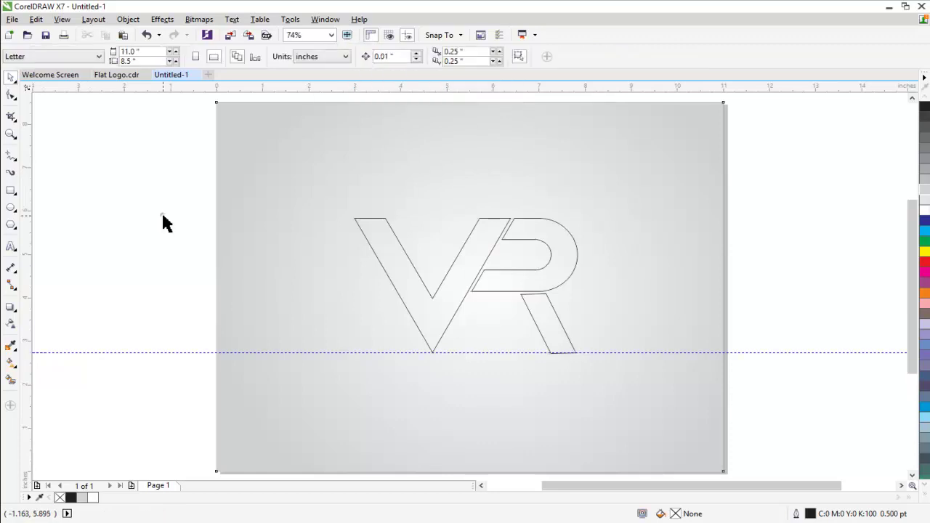
{"action": "left_click_drag", "start_coordinate": [187, 356], "coordinate": [187, 352]}
{"action": "key", "text": "Delete"}
Fill the welded VR letters with white
{"action": "left_click", "coordinate": [443, 314]}
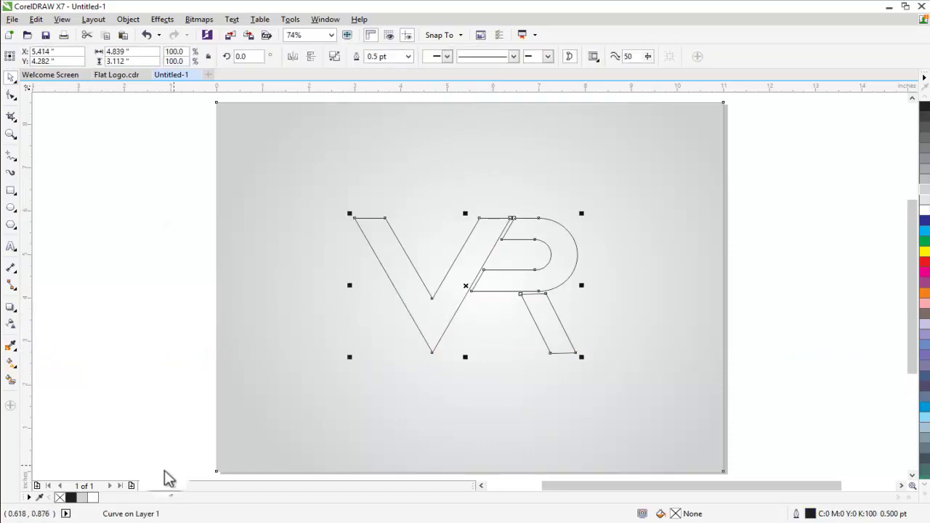
{"action": "left_click", "coordinate": [92, 498]}
{"action": "left_click", "coordinate": [118, 316]}
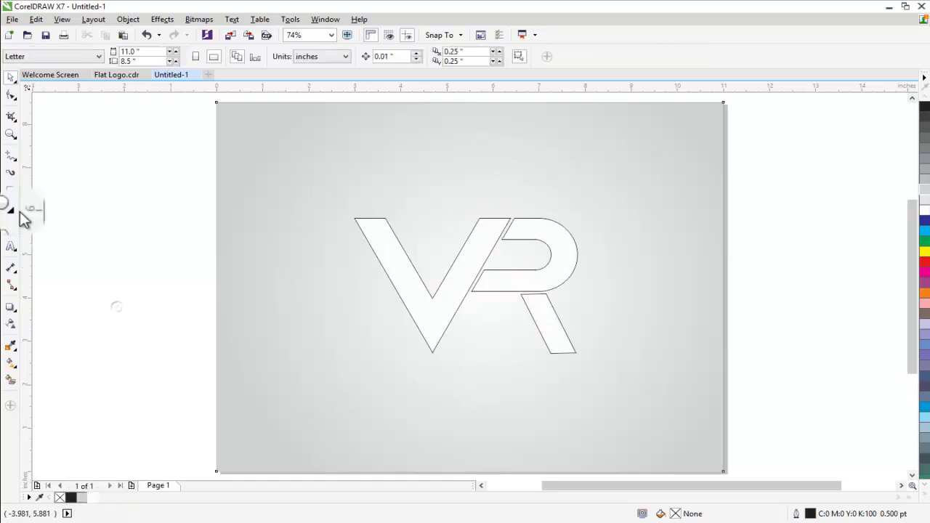
Draw an ellipse about 6.25 by 6.31 inches around the letters and center it on the page
{"action": "left_click", "coordinate": [10, 207]}
{"action": "left_click_drag", "start_coordinate": [338, 172], "coordinate": [626, 446]}
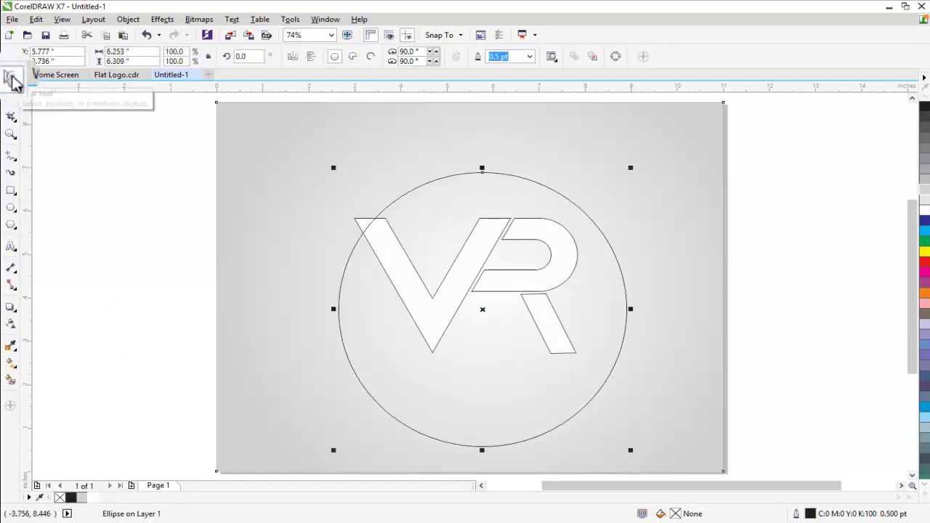
{"action": "key", "text": "p"}
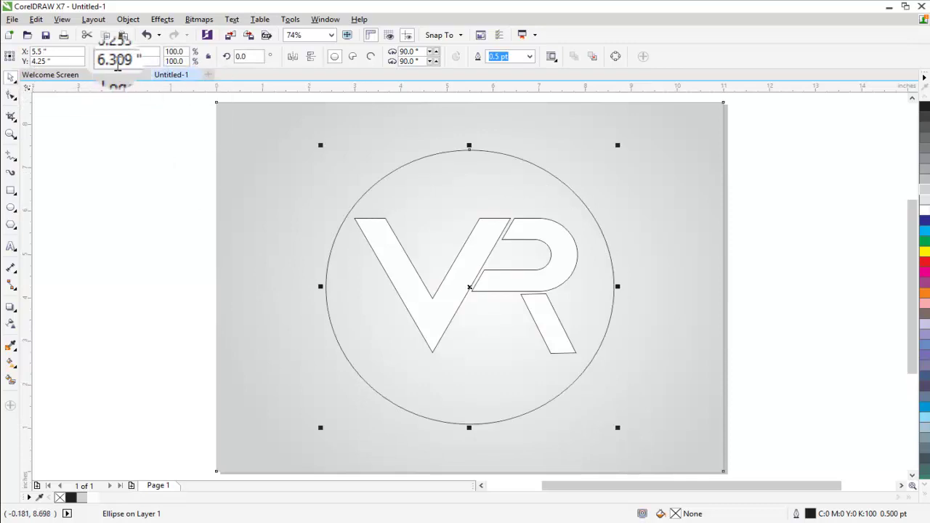
Set the ellipse's width to 6.309 inches and move it so its center matches the center of the VR letters
{"action": "left_click", "coordinate": [124, 53]}
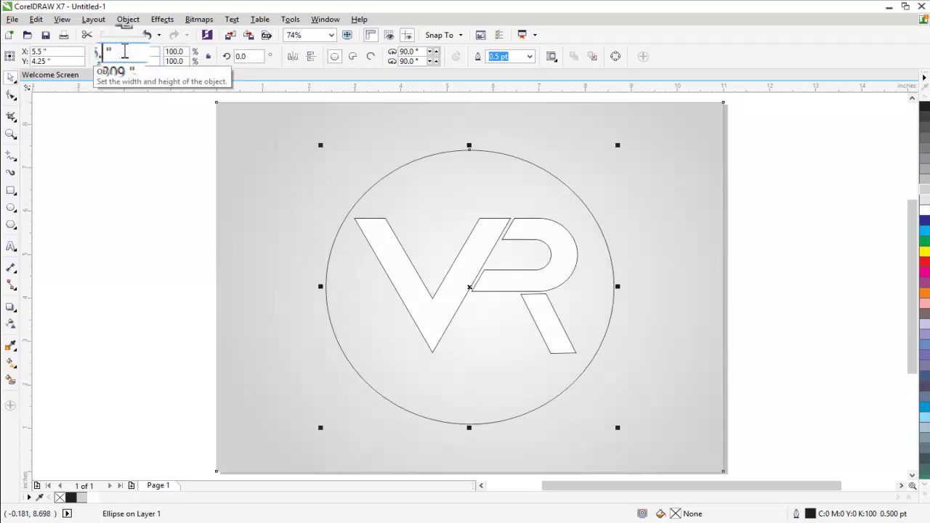
{"action": "type", "text": "6.309"}
{"action": "key", "text": "Return"}
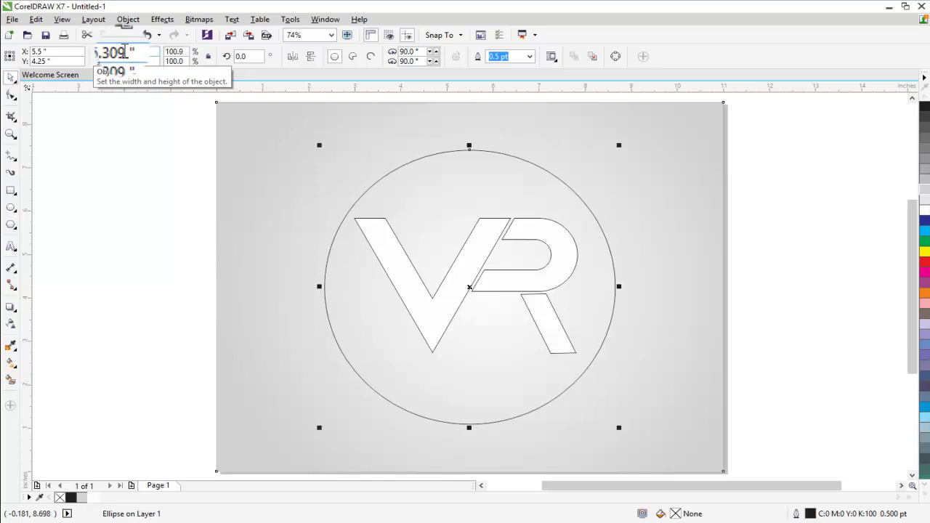
{"action": "mouse_move", "coordinate": [469, 286]}
{"action": "left_mouse_down"}
{"action": "mouse_move", "coordinate": [470, 276]}
{"action": "mouse_move", "coordinate": [465, 285]}
{"action": "left_mouse_up"}
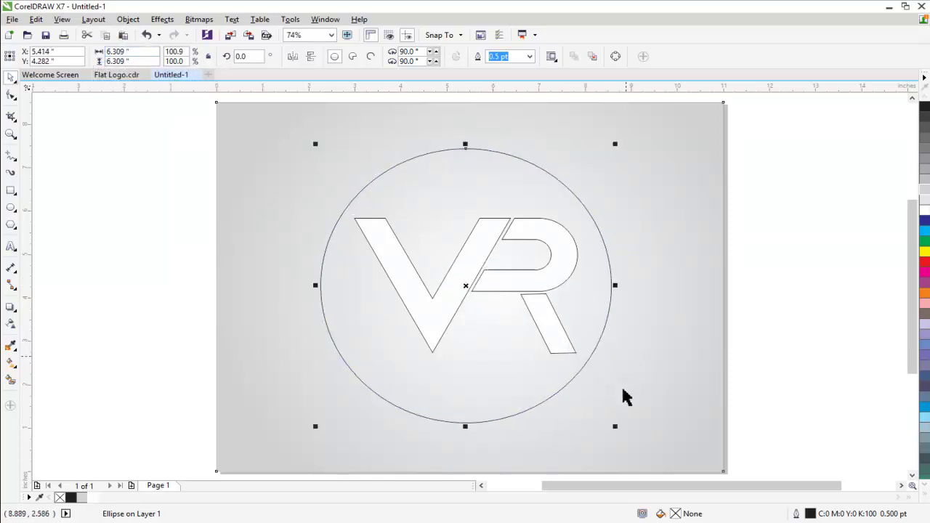
Enlarge the circle about its center to a diameter of about 7.6 inches
{"action": "left_click_drag", "start_coordinate": [614, 426], "coordinate": [637, 449]}
{"action": "left_click", "coordinate": [841, 326]}
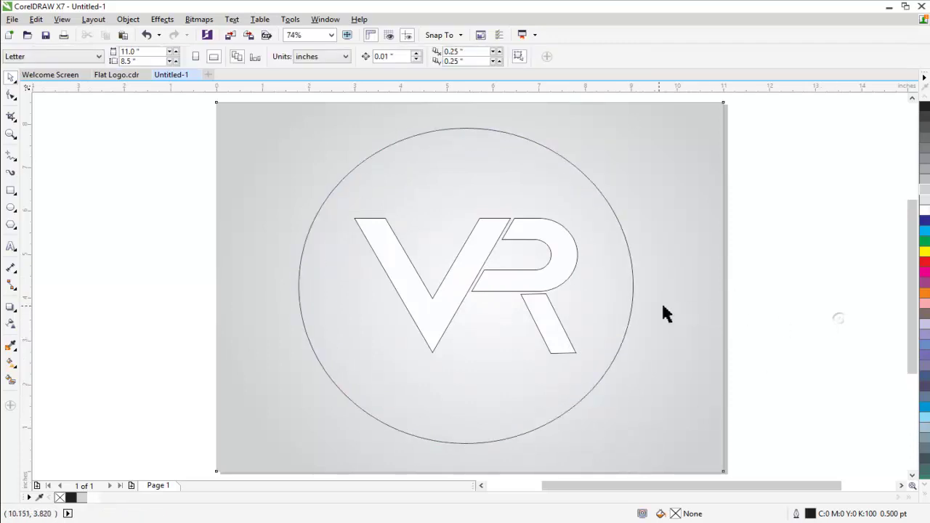
{"action": "left_click", "coordinate": [618, 309]}
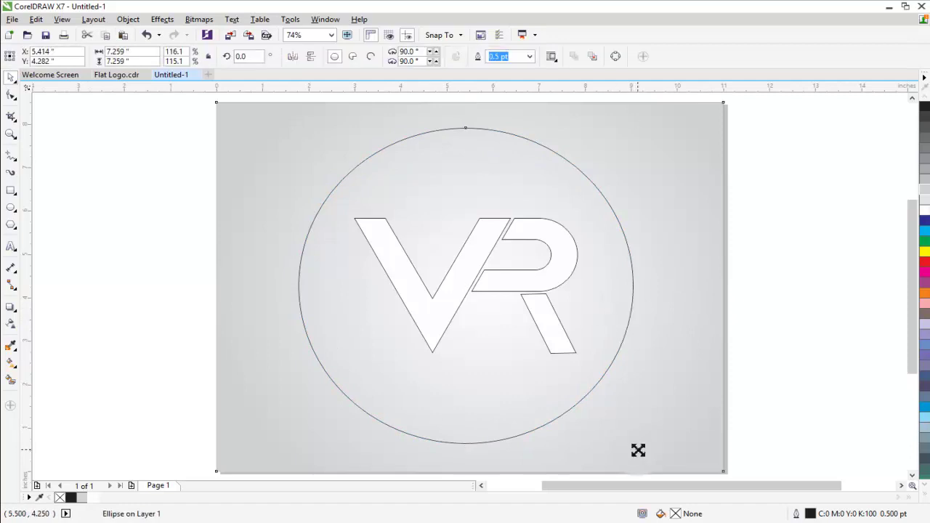
{"action": "left_click_drag", "start_coordinate": [638, 451], "coordinate": [648, 454]}
{"action": "left_click", "coordinate": [804, 314]}
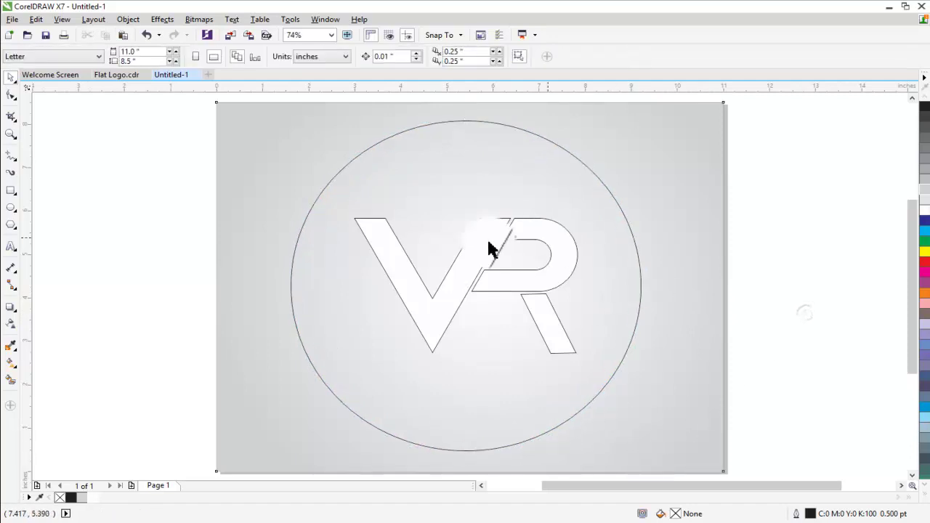
Fill the circle with black and reorder it behind the VR letters but in front of the gradient background
{"action": "left_click", "coordinate": [425, 414]}
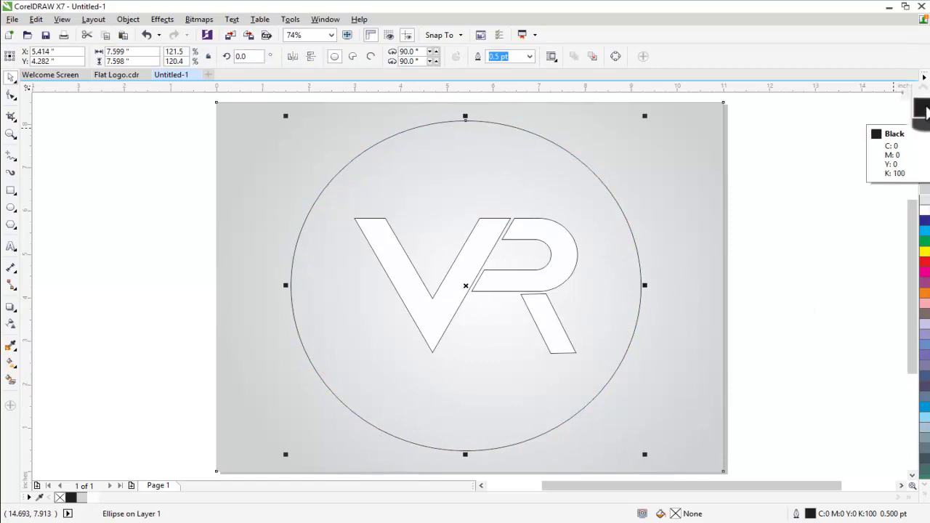
{"action": "left_click", "coordinate": [924, 107]}
{"action": "key", "text": "shift+Page_Down"}
{"action": "key", "text": "ctrl+Page_Up"}
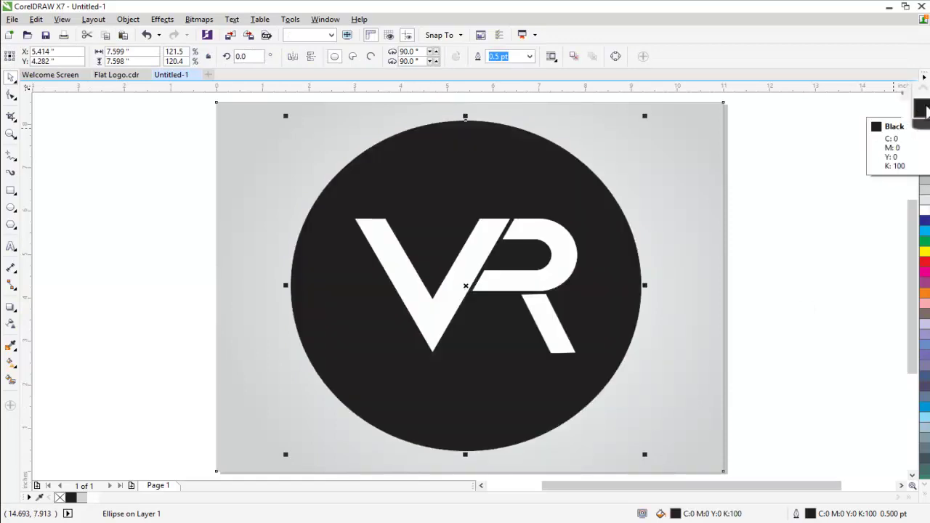
{"action": "left_click", "coordinate": [792, 326]}
Remove the black circle's outline
{"action": "left_click", "coordinate": [542, 146]}
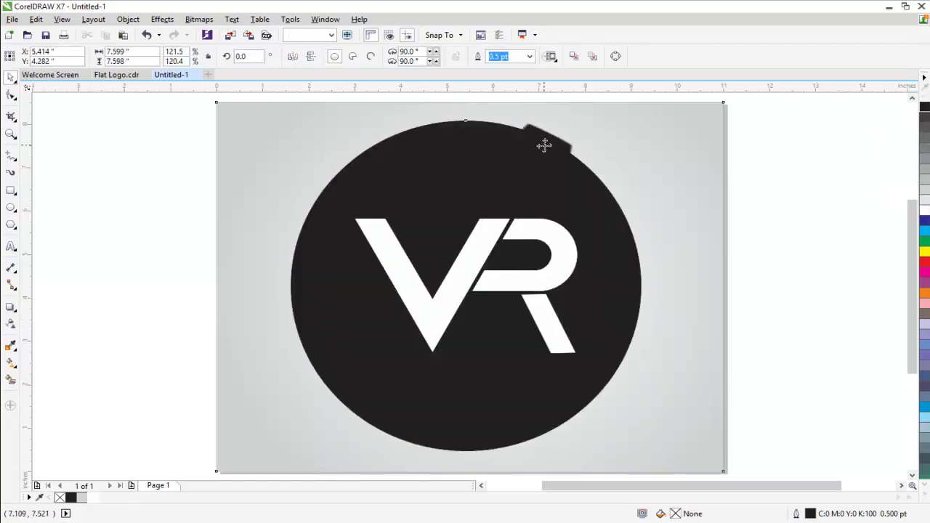
{"action": "left_click", "coordinate": [529, 56]}
{"action": "left_click", "coordinate": [525, 68]}
{"action": "left_click", "coordinate": [827, 249]}
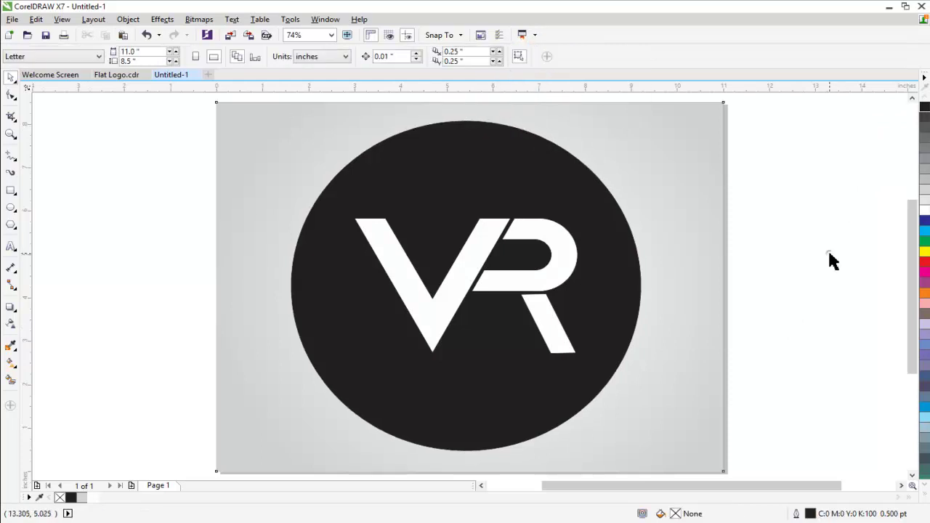
{"action": "left_click", "coordinate": [472, 259]}
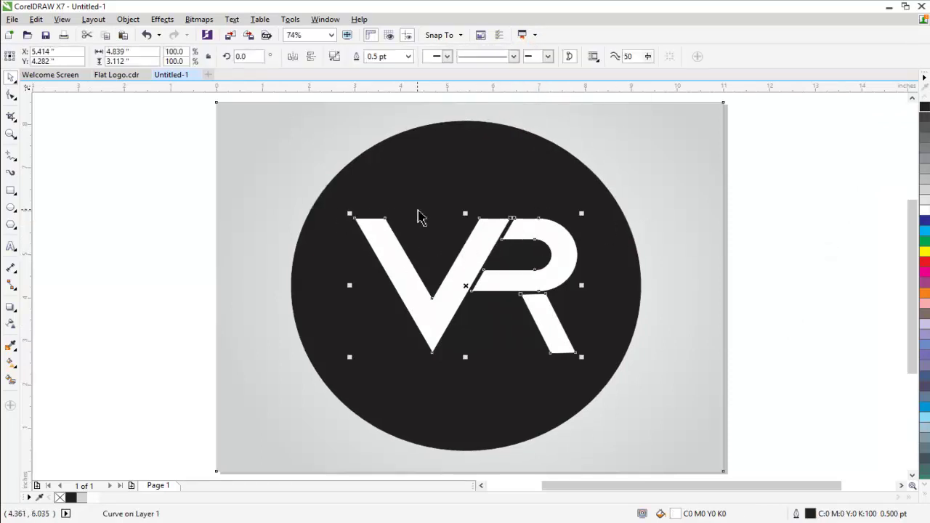
{"action": "left_click", "coordinate": [156, 258]}
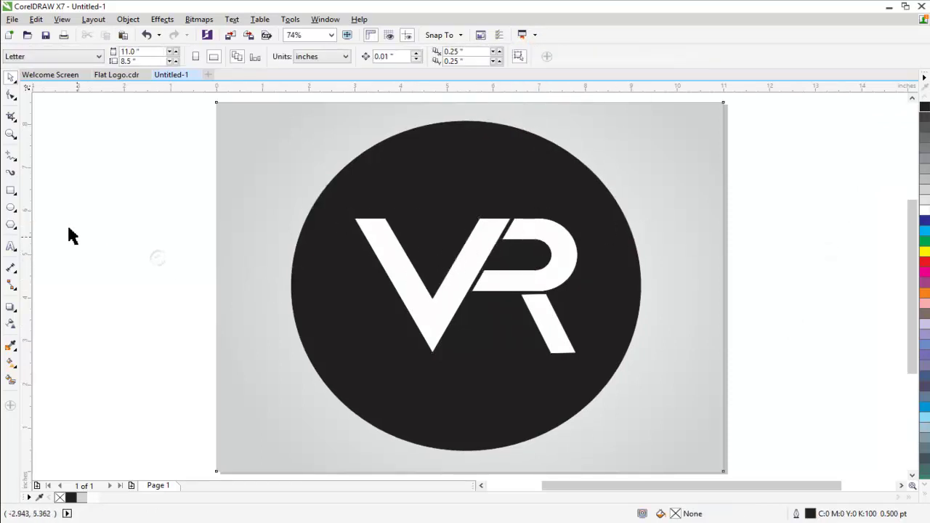
Draw a closed four-sided shadow outline, about 4.3 by 5.1 inches, from the V's inner top-left corner and bottom tip to the circle's lower-right edge
{"action": "left_click", "coordinate": [12, 159]}
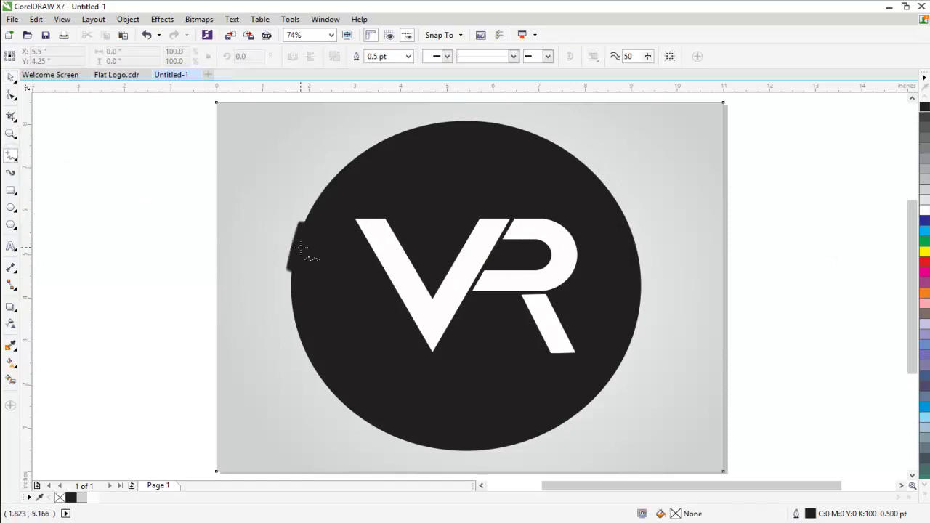
{"action": "left_click", "coordinate": [385, 218]}
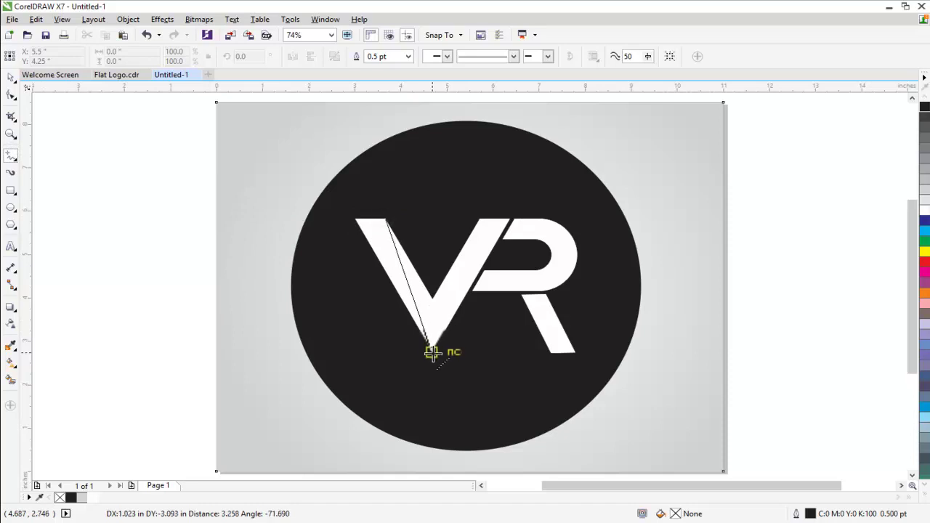
{"action": "left_click", "coordinate": [432, 353]}
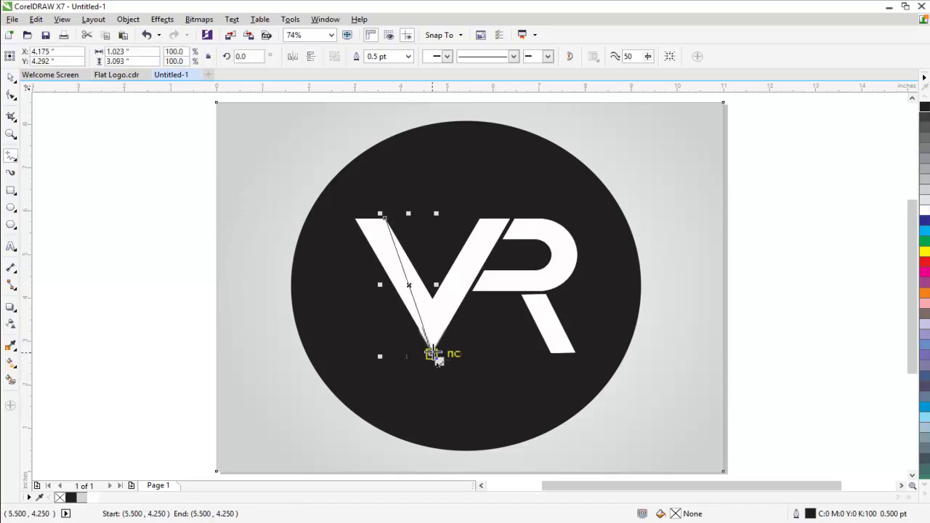
{"action": "left_click", "coordinate": [433, 353]}
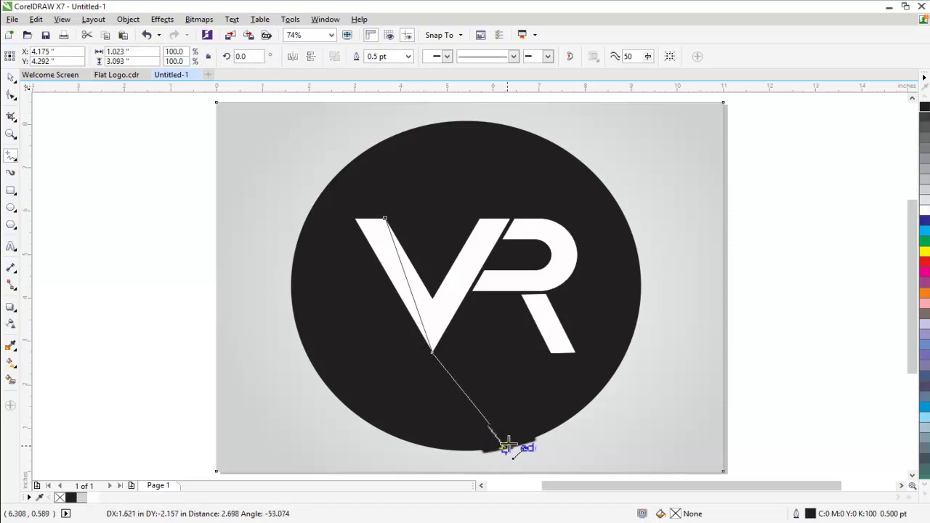
{"action": "left_click", "coordinate": [510, 444]}
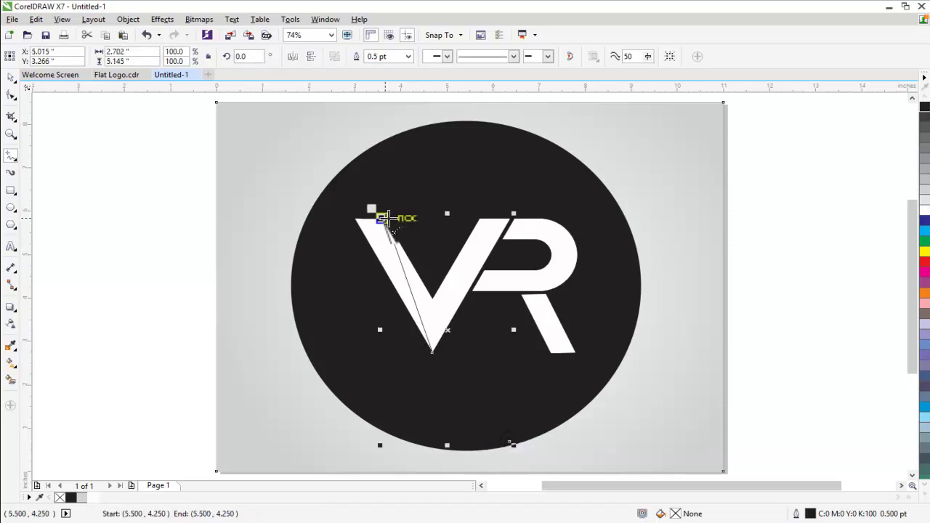
{"action": "left_click", "coordinate": [386, 218]}
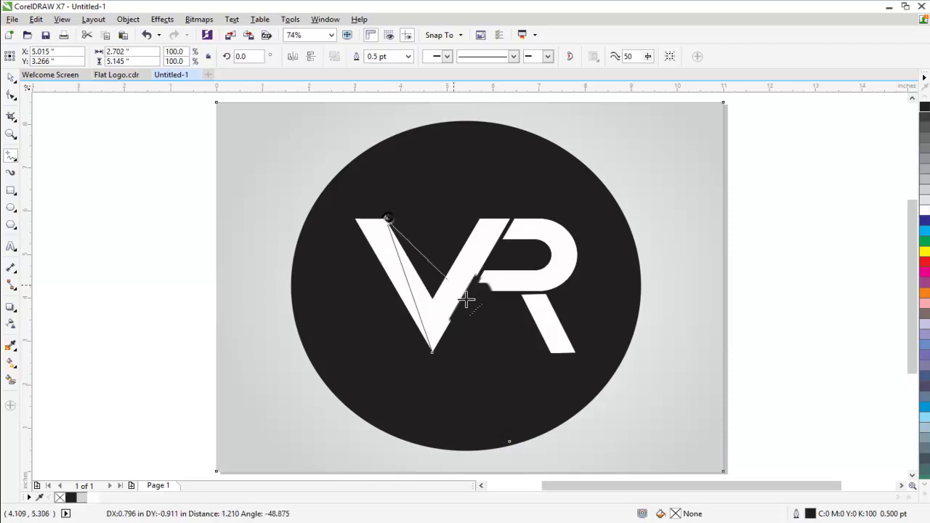
{"action": "left_click", "coordinate": [585, 420]}
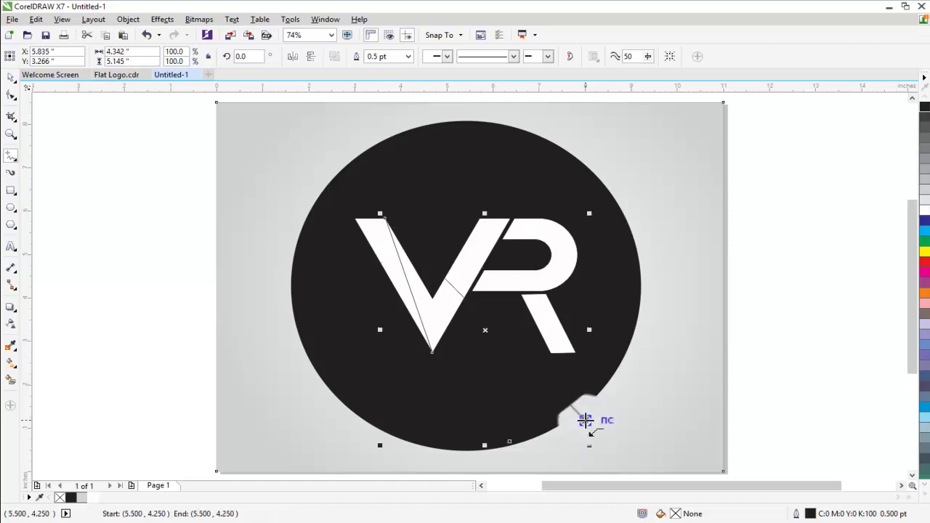
{"action": "double_click", "coordinate": [510, 441]}
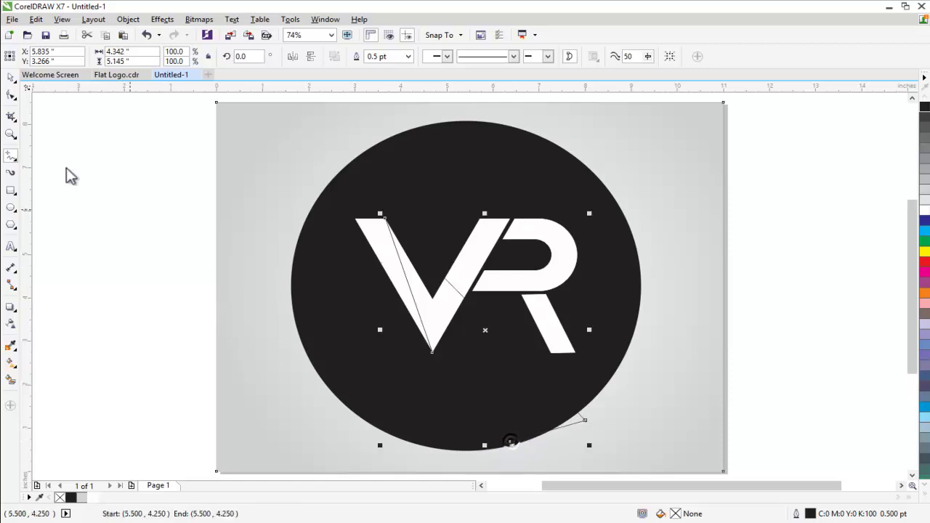
Shift the shadow outline's two lower-right nodes about 0.17 inch right and 0.14 inch down, past the circle's edge
{"action": "left_click", "coordinate": [10, 77]}
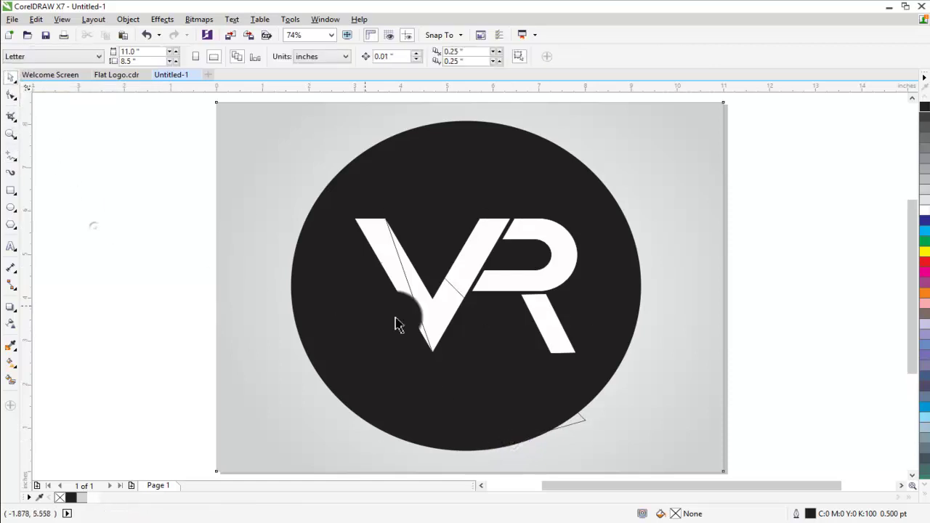
{"action": "left_click", "coordinate": [583, 427]}
{"action": "key", "text": "F10"}
{"action": "left_click_drag", "start_coordinate": [445, 408], "coordinate": [632, 459]}
{"action": "key", "text": "Down"}
{"action": "key", "text": "Down"}
{"action": "key", "text": "Down"}
{"action": "key", "text": "Down"}
{"action": "key", "text": "Down"}
{"action": "key", "text": "Down"}
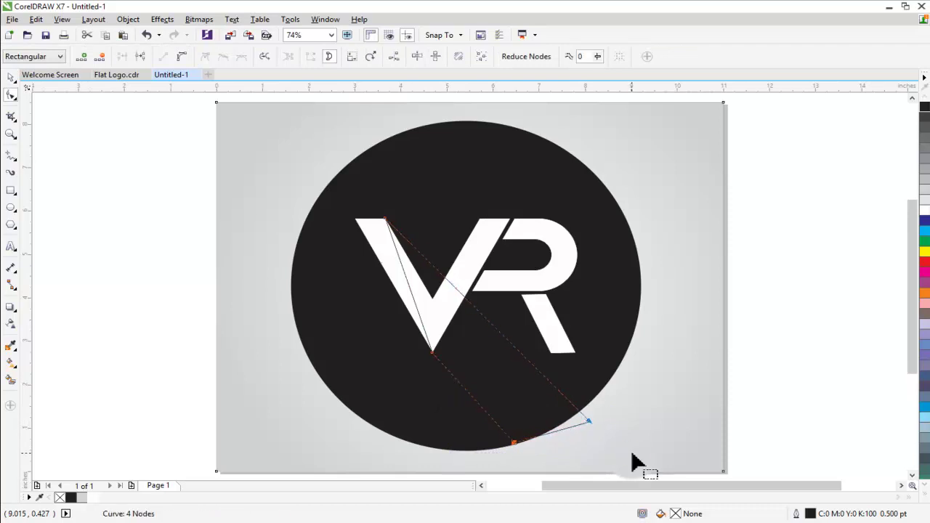
{"action": "key", "text": "Right"}
{"action": "key", "text": "Right"}
{"action": "key", "text": "Right"}
{"action": "key", "text": "Right"}
{"action": "key", "text": "Right"}
{"action": "key", "text": "Right"}
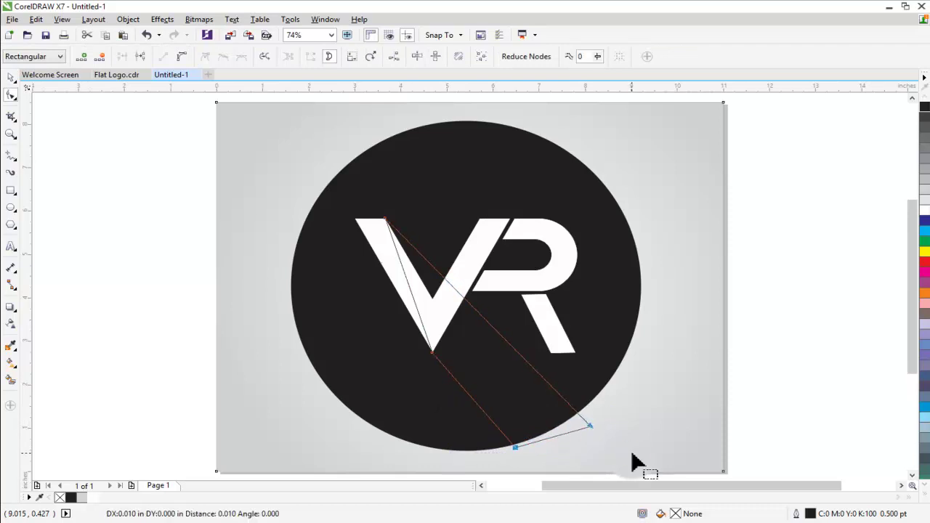
{"action": "key", "text": "Right"}
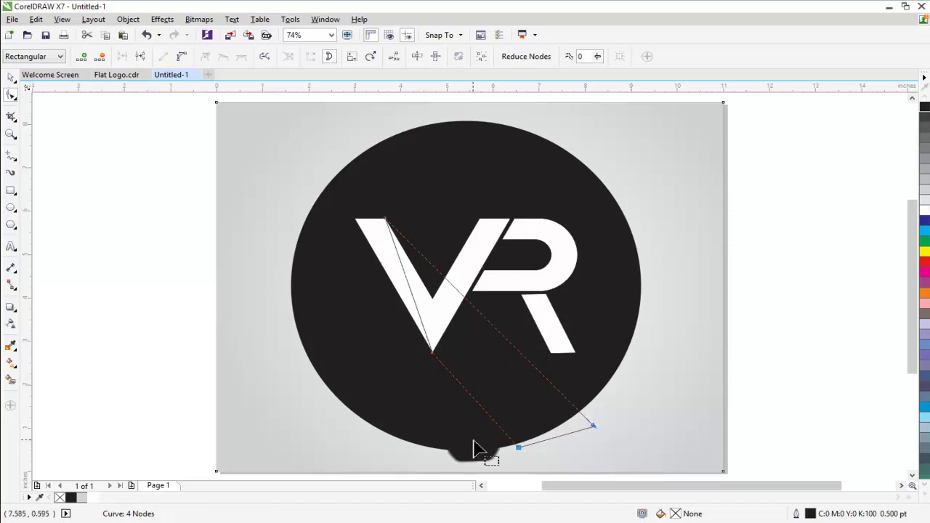
{"action": "key", "text": "Left"}
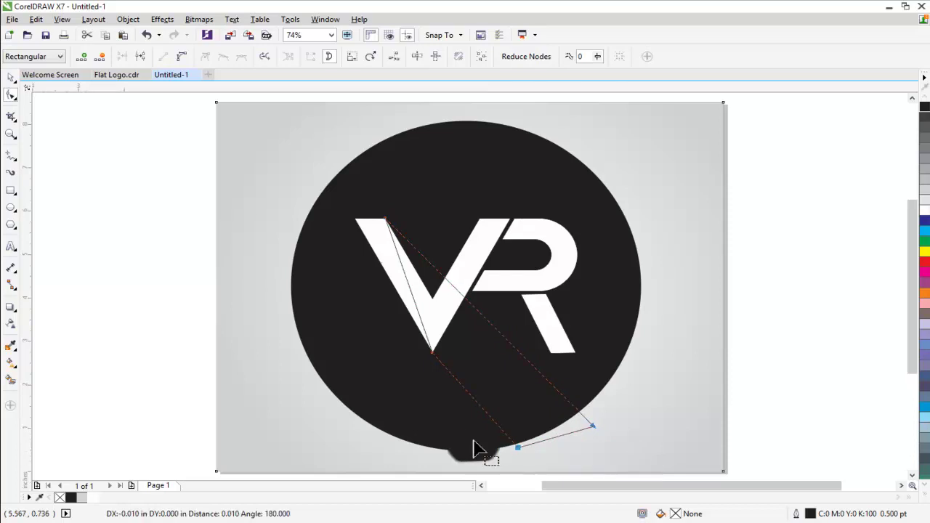
Intersect the V's shadow outline with the black circle and delete the original outline
{"action": "left_click", "coordinate": [11, 77]}
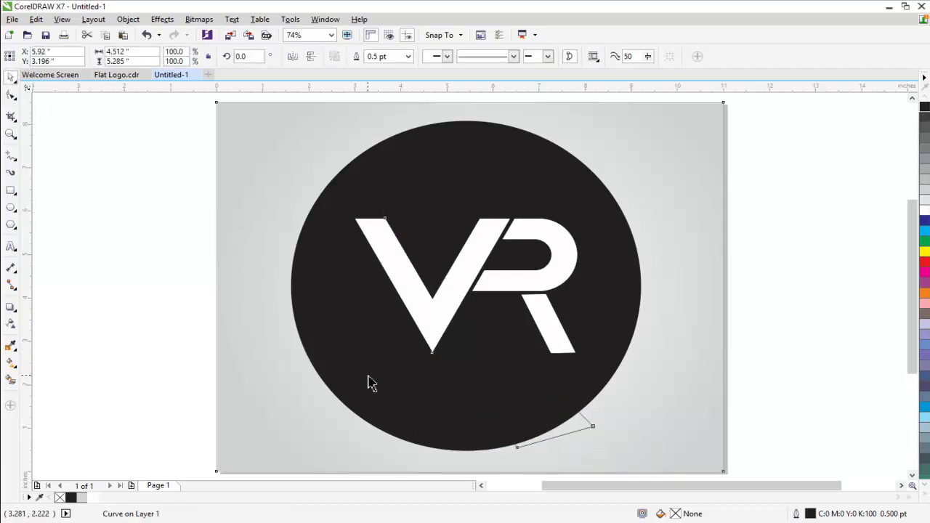
{"action": "left_click", "coordinate": [371, 384], "text": "shift"}
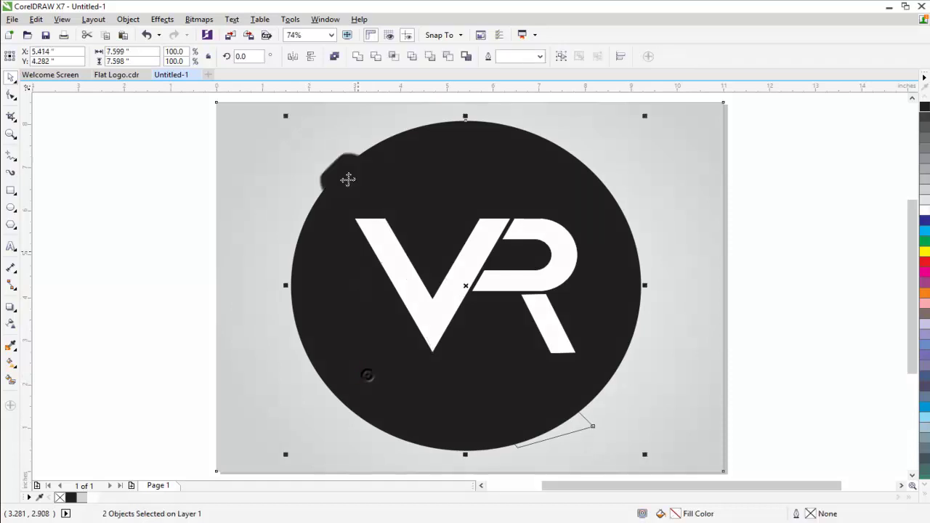
{"action": "left_click", "coordinate": [390, 58]}
{"action": "left_click", "coordinate": [138, 294]}
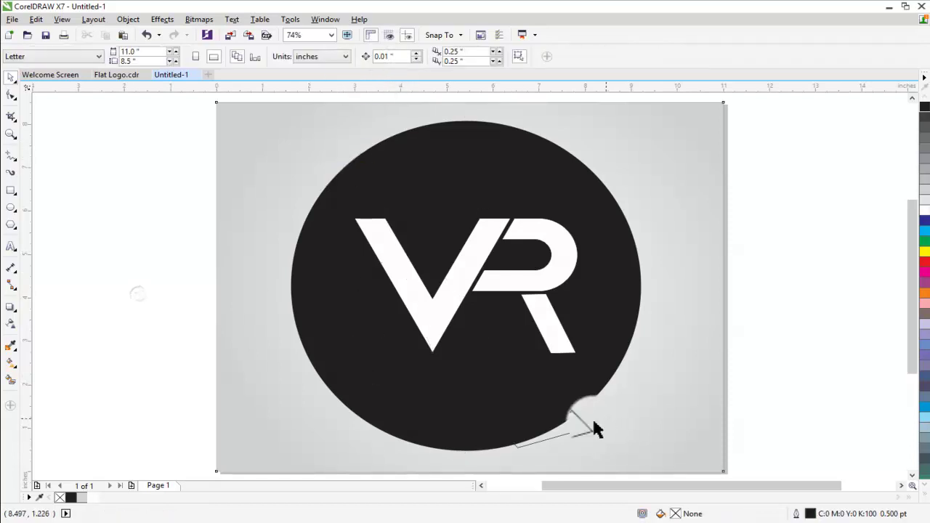
{"action": "left_click_drag", "start_coordinate": [584, 427], "coordinate": [841, 256]}
{"action": "key", "text": "Delete"}
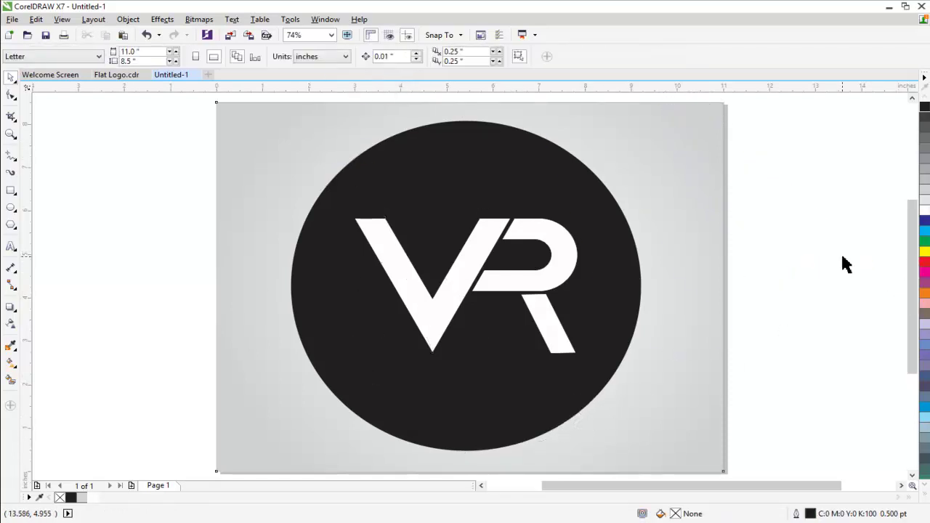
Fill the V's shadow piece with C100 M100 Y100 K100 black and set its outline to None
{"action": "left_click", "coordinate": [480, 408]}
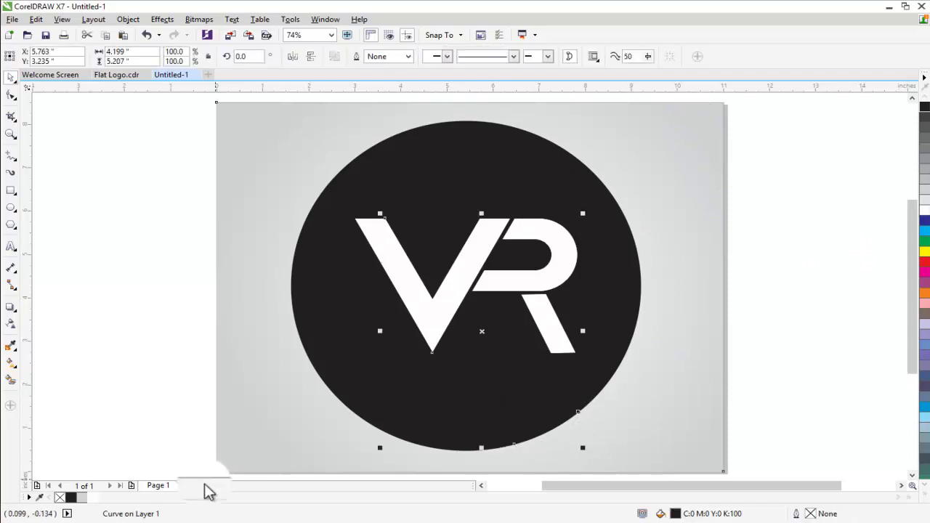
{"action": "left_click", "coordinate": [924, 497]}
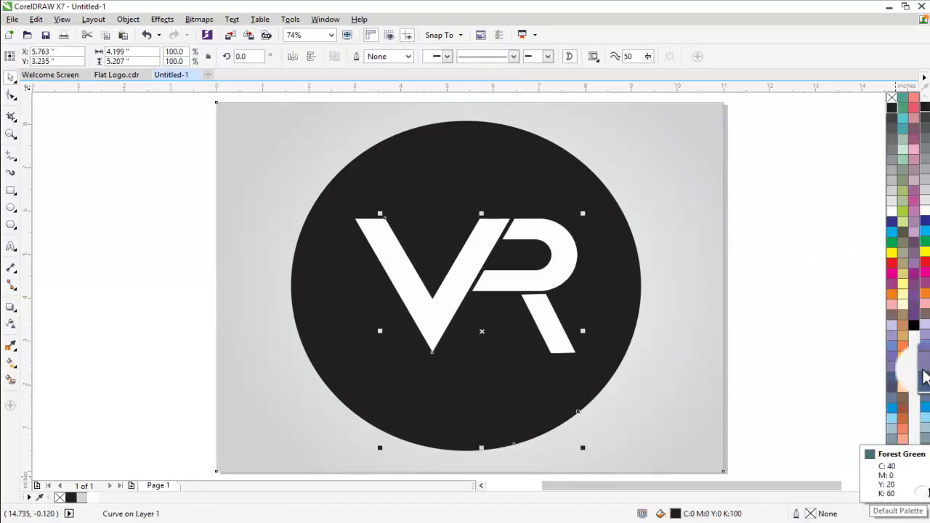
{"action": "left_click", "coordinate": [913, 325]}
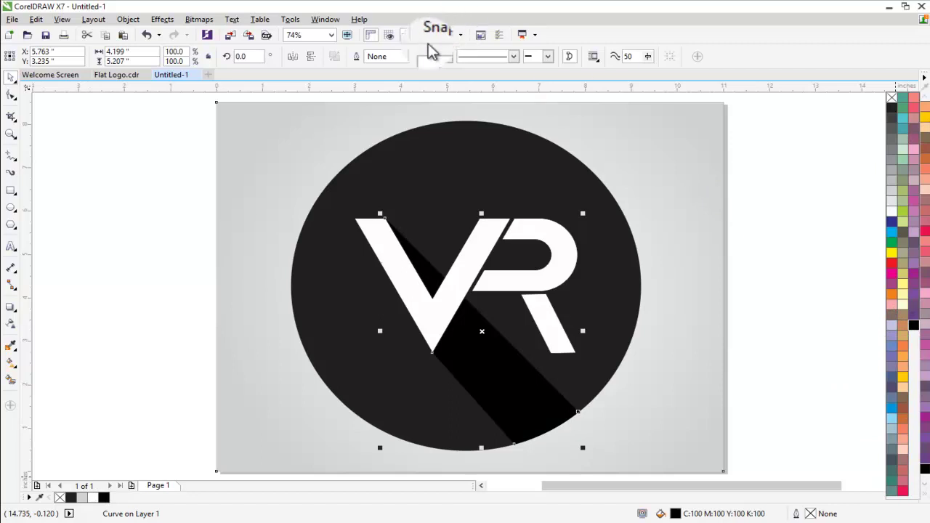
{"action": "left_click", "coordinate": [409, 57]}
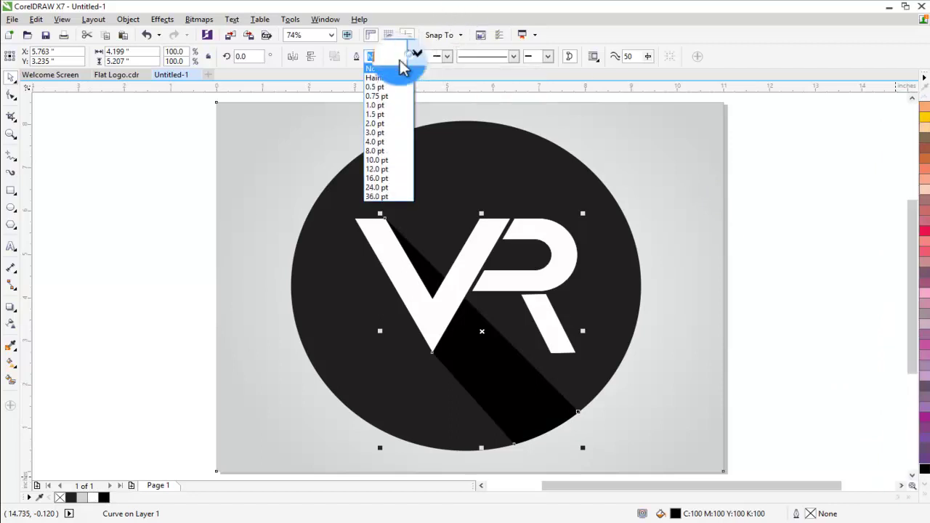
{"action": "left_click", "coordinate": [398, 73]}
{"action": "left_click", "coordinate": [167, 231]}
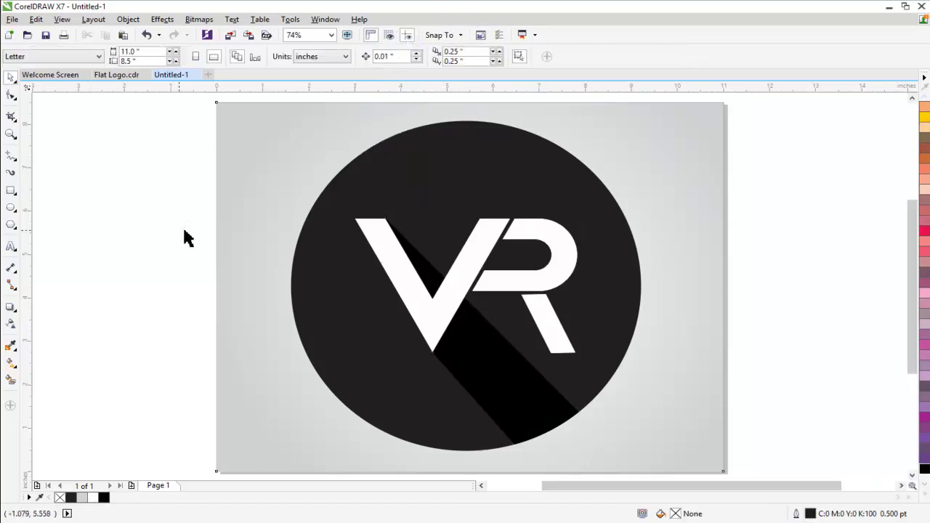
Draw a closed shadow outline, about 4.1 by 4.4 inches, from the R's top edge and lower-left bowl corner to beyond the circle's lower-right edge
{"action": "left_click", "coordinate": [16, 162]}
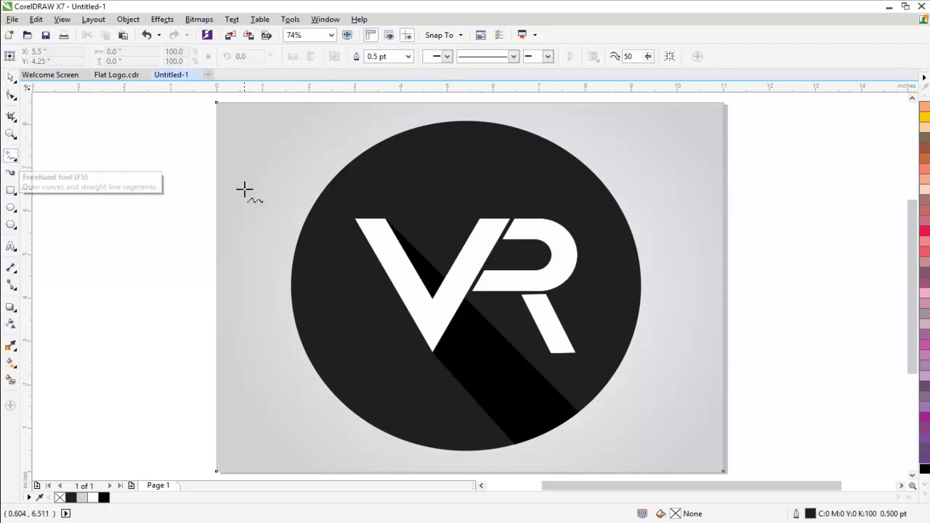
{"action": "mouse_move", "coordinate": [547, 222]}
{"action": "left_mouse_down"}
{"action": "mouse_move", "coordinate": [509, 216]}
{"action": "mouse_move", "coordinate": [505, 312]}
{"action": "mouse_move", "coordinate": [469, 292]}
{"action": "left_mouse_up"}
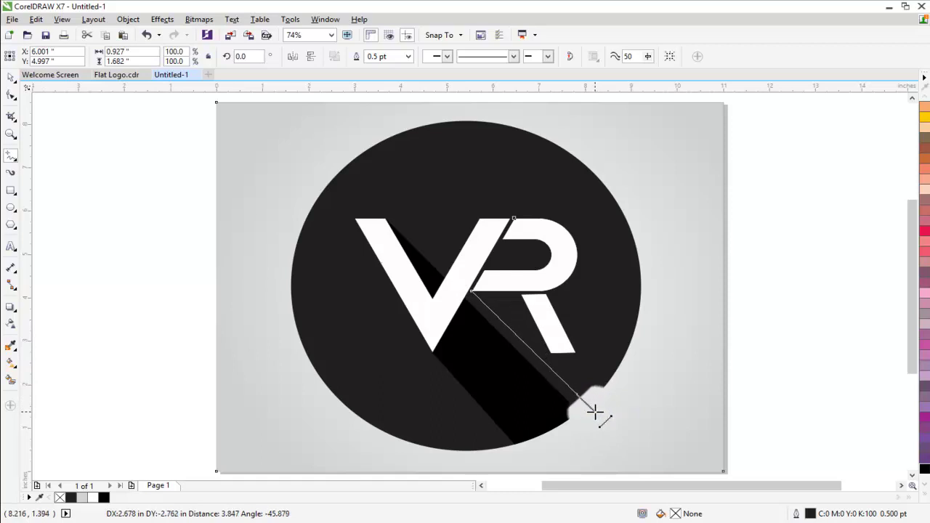
{"action": "left_click", "coordinate": [596, 412]}
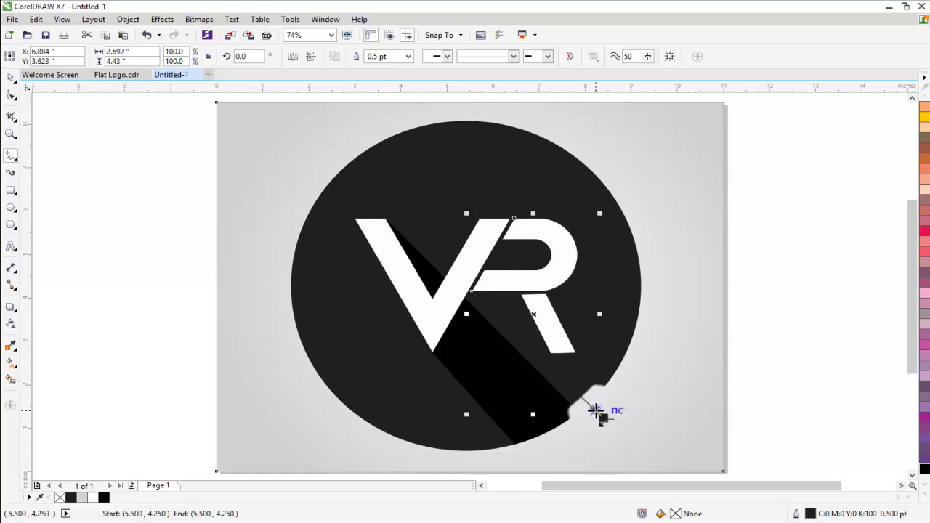
{"action": "left_click", "coordinate": [517, 218]}
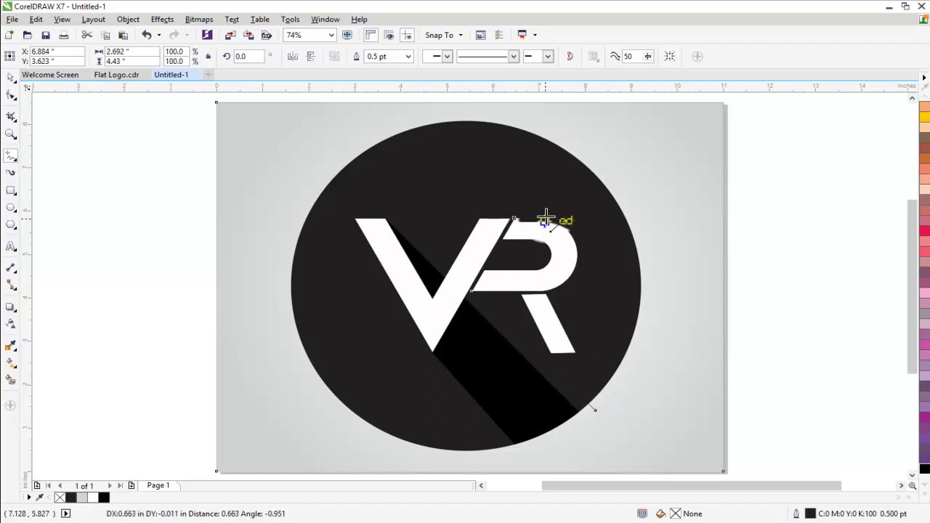
{"action": "left_click", "coordinate": [545, 216]}
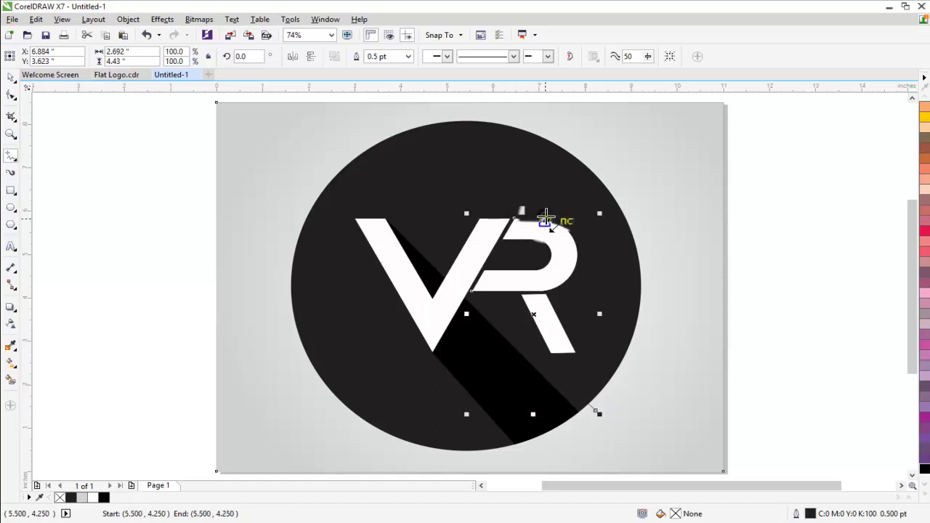
{"action": "left_click", "coordinate": [659, 325]}
{"action": "left_click", "coordinate": [595, 410]}
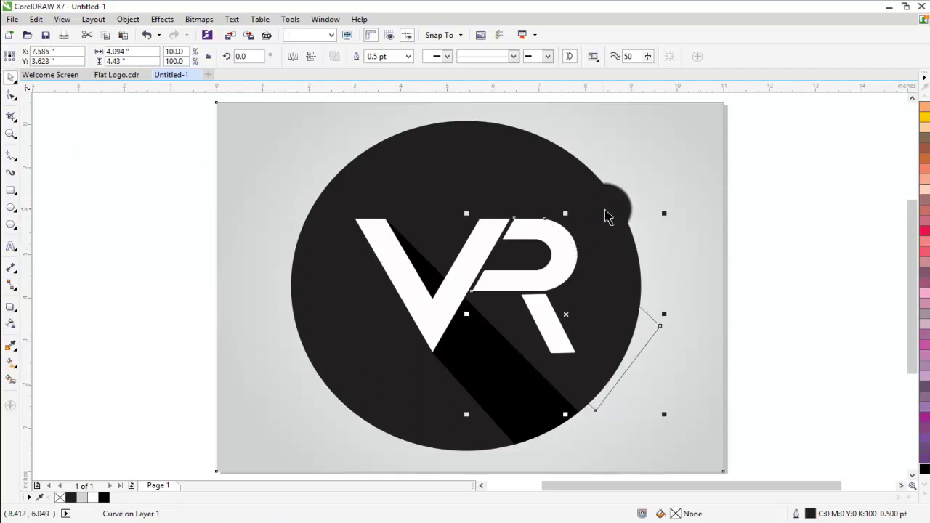
Intersect the R's shadow outline with the black circle and delete the original outline
{"action": "left_click", "coordinate": [604, 211], "text": "shift"}
{"action": "left_click", "coordinate": [400, 57]}
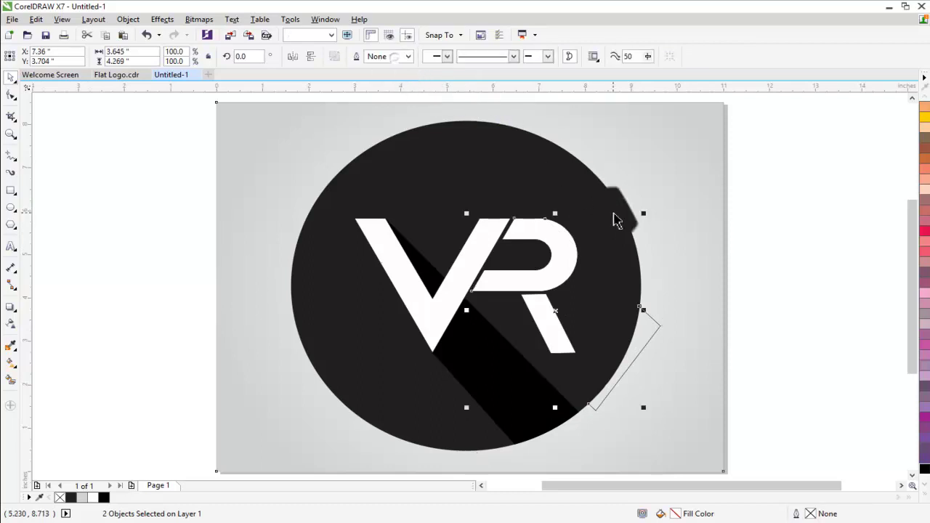
{"action": "left_click", "coordinate": [753, 288]}
{"action": "left_click", "coordinate": [652, 331]}
Fill the R's intersected shadow piece with C100 M100 Y100 K100 black
{"action": "left_click_drag", "start_coordinate": [652, 331], "coordinate": [604, 326]}
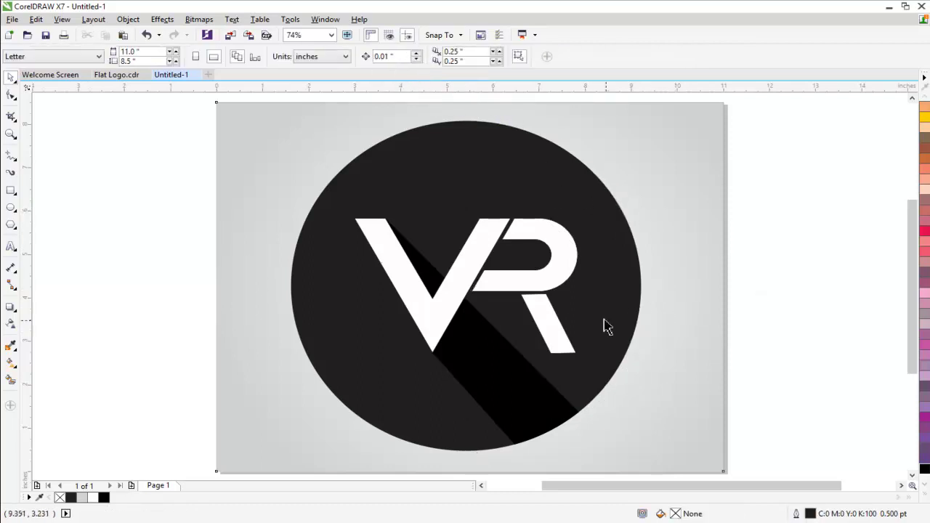
{"action": "left_click", "coordinate": [104, 498]}
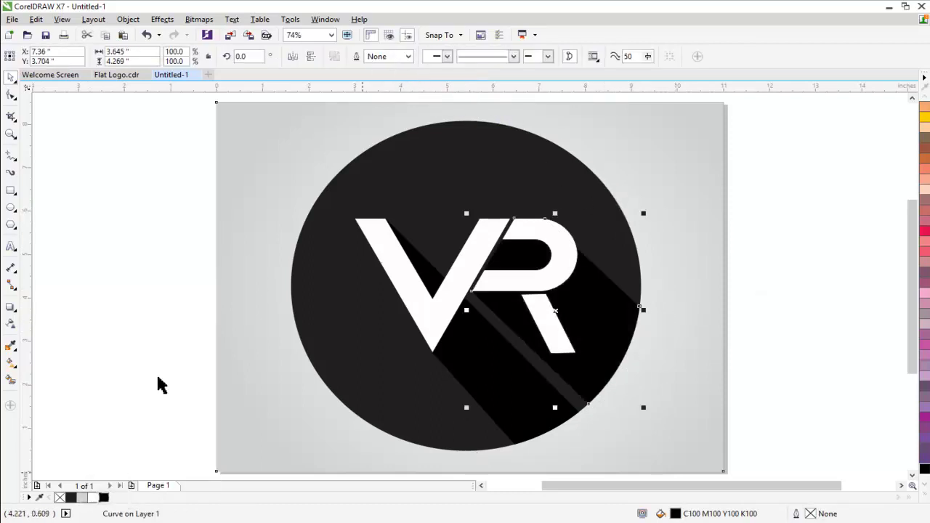
{"action": "left_click", "coordinate": [152, 229]}
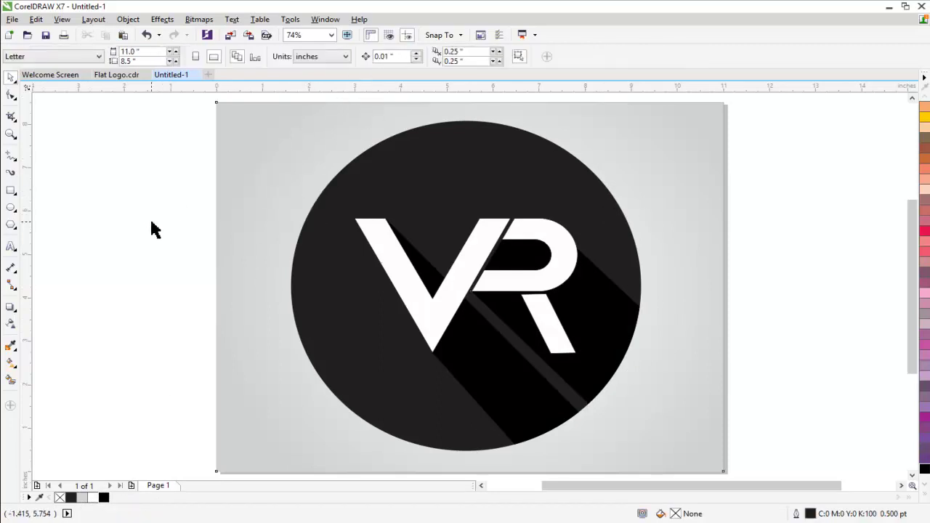
Apply a linear transparency to the V's shadow, running at about -44 degrees from the V's inner notch to just past the circle's lower-right edge
{"action": "left_click", "coordinate": [506, 384]}
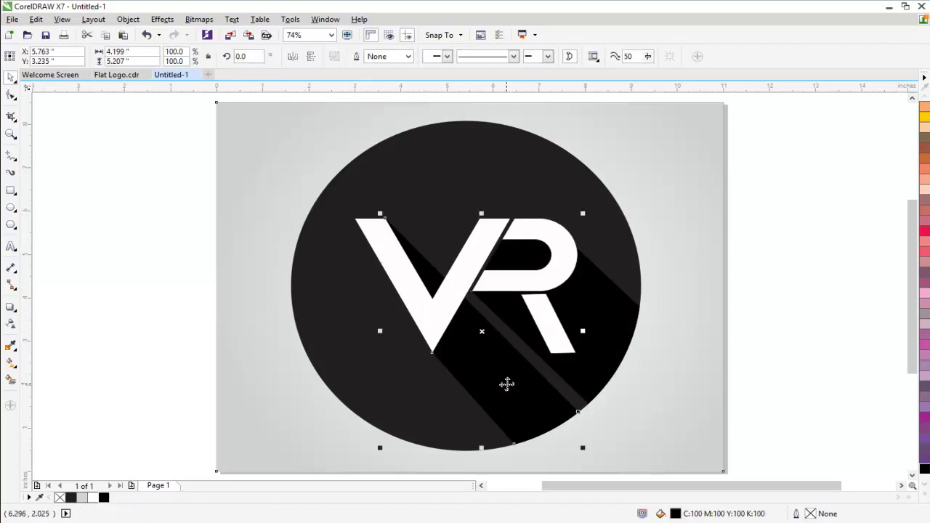
{"action": "left_click", "coordinate": [11, 323]}
{"action": "left_click_drag", "start_coordinate": [415, 276], "coordinate": [562, 441]}
{"action": "mouse_move", "coordinate": [424, 275]}
{"action": "left_mouse_down"}
{"action": "mouse_move", "coordinate": [415, 274]}
{"action": "mouse_move", "coordinate": [429, 293]}
{"action": "mouse_move", "coordinate": [408, 284]}
{"action": "left_mouse_up"}
{"action": "left_click_drag", "start_coordinate": [558, 447], "coordinate": [571, 461]}
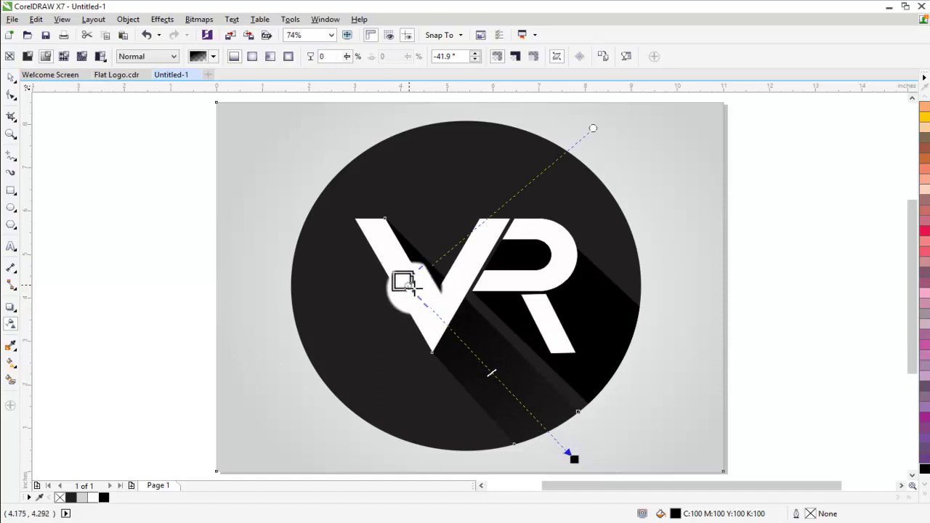
{"action": "left_click_drag", "start_coordinate": [408, 284], "coordinate": [432, 298]}
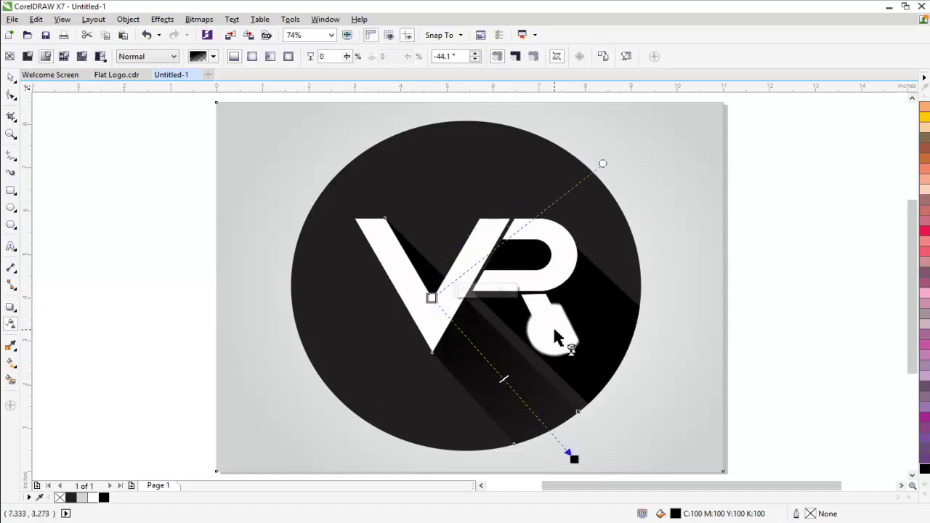
Apply a linear transparency to the R's shadow at about -38 degrees, from inside the R's bowl to well beyond the circle's lower-right edge
{"action": "left_click", "coordinate": [592, 321]}
{"action": "left_click_drag", "start_coordinate": [513, 271], "coordinate": [657, 392]}
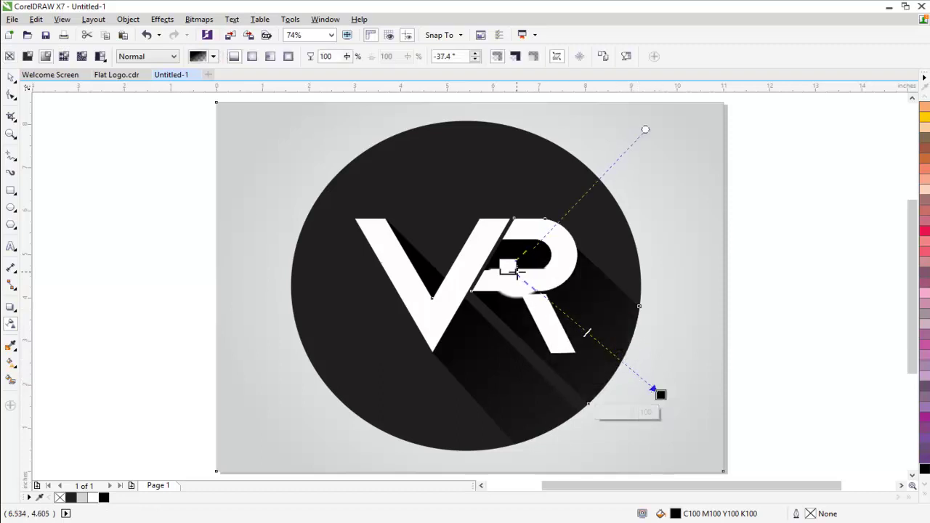
{"action": "left_click_drag", "start_coordinate": [512, 271], "coordinate": [508, 269]}
{"action": "left_click_drag", "start_coordinate": [660, 394], "coordinate": [683, 419]}
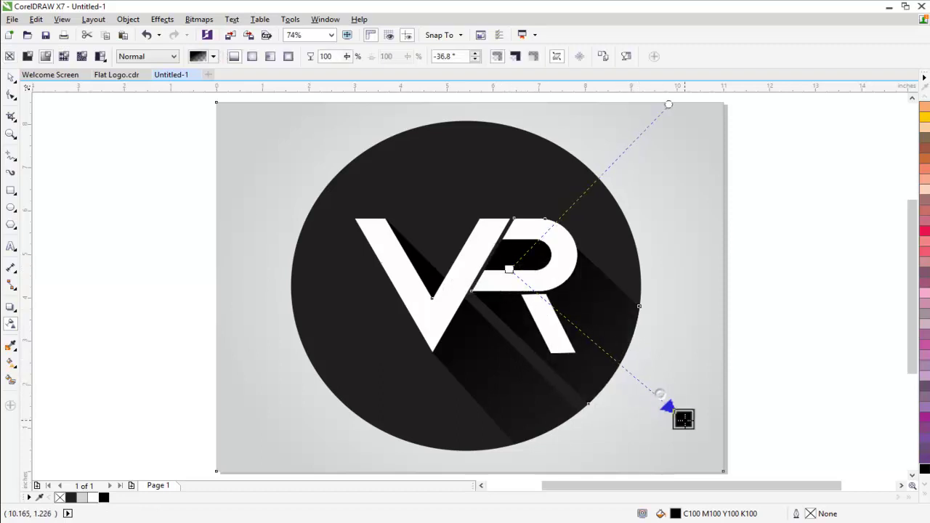
Lower the start of the V's shadow transparency to about -42 degrees, and shorten the R's shadow transparency to run at about -37.4 degrees
{"action": "left_click", "coordinate": [519, 404]}
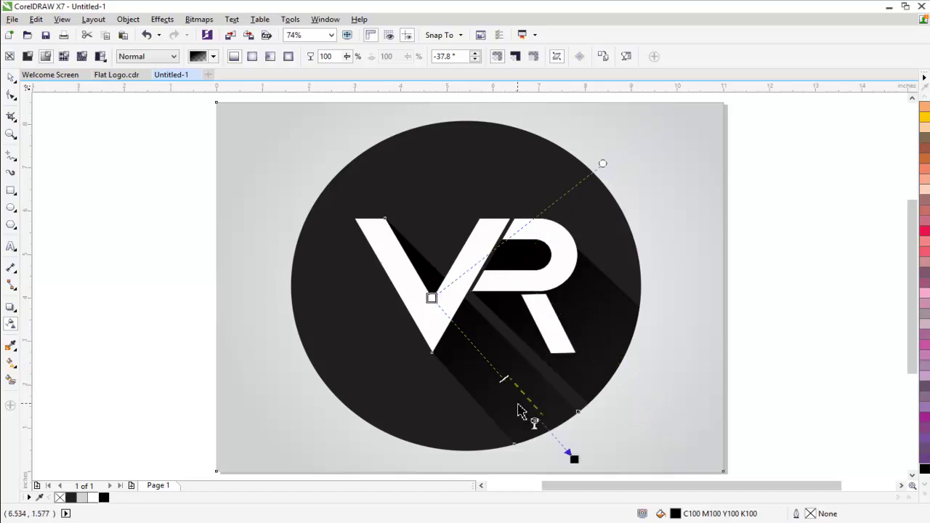
{"action": "left_click_drag", "start_coordinate": [432, 298], "coordinate": [433, 311]}
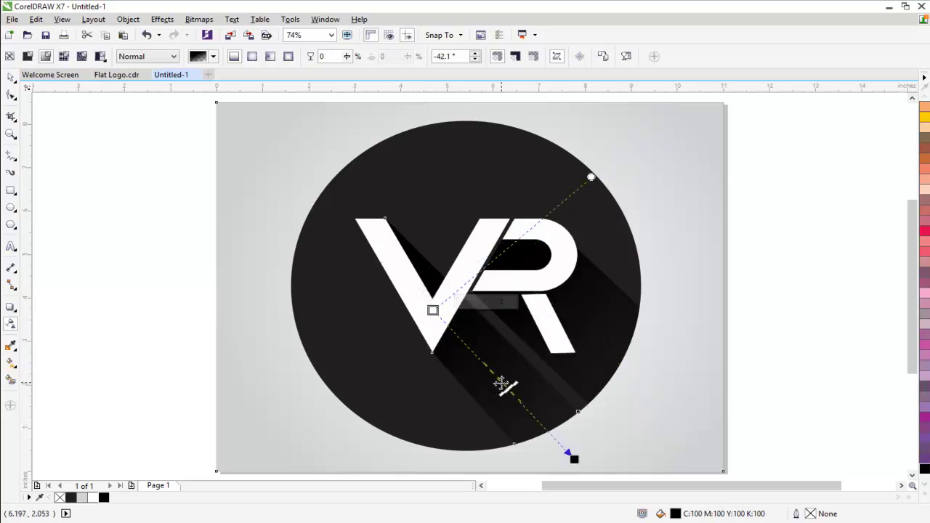
{"action": "left_click_drag", "start_coordinate": [501, 383], "coordinate": [502, 393]}
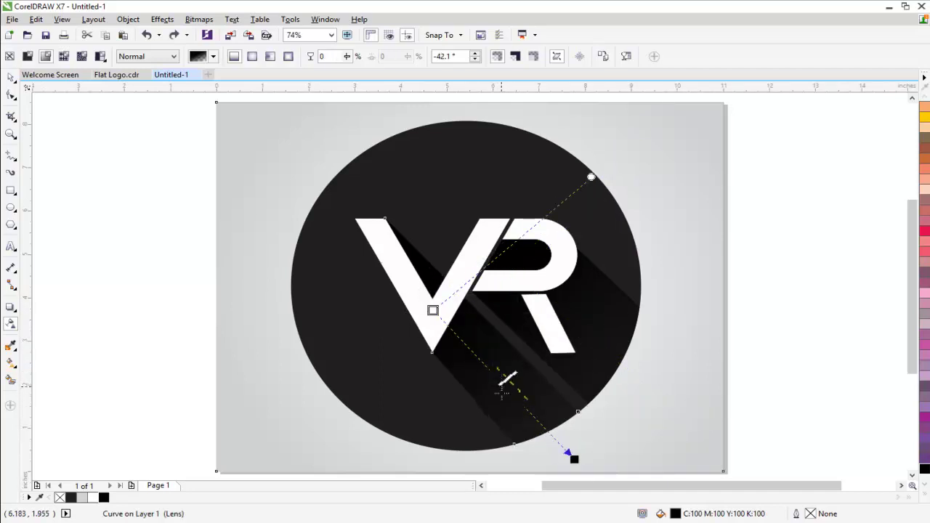
{"action": "left_click", "coordinate": [592, 338]}
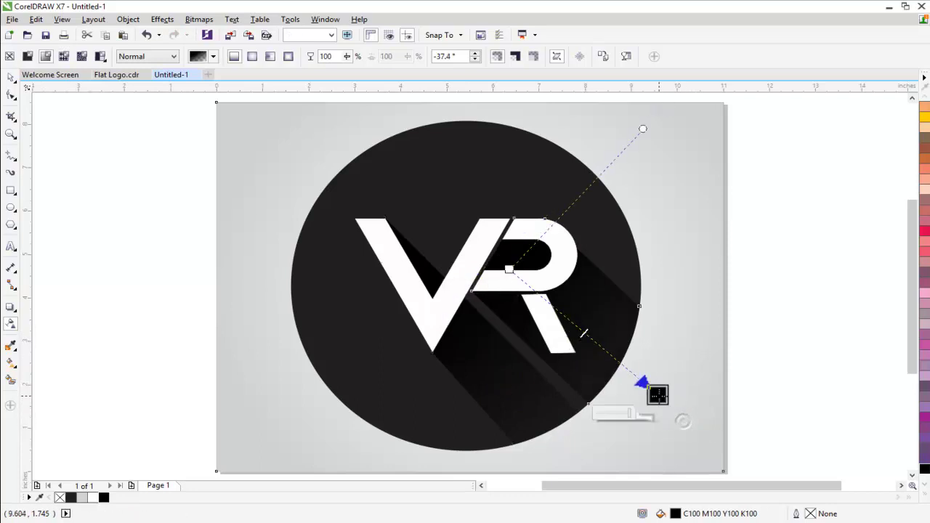
{"action": "left_click", "coordinate": [136, 245]}
Select the circle, letters and shadows without the background and group them
{"action": "left_click", "coordinate": [11, 77]}
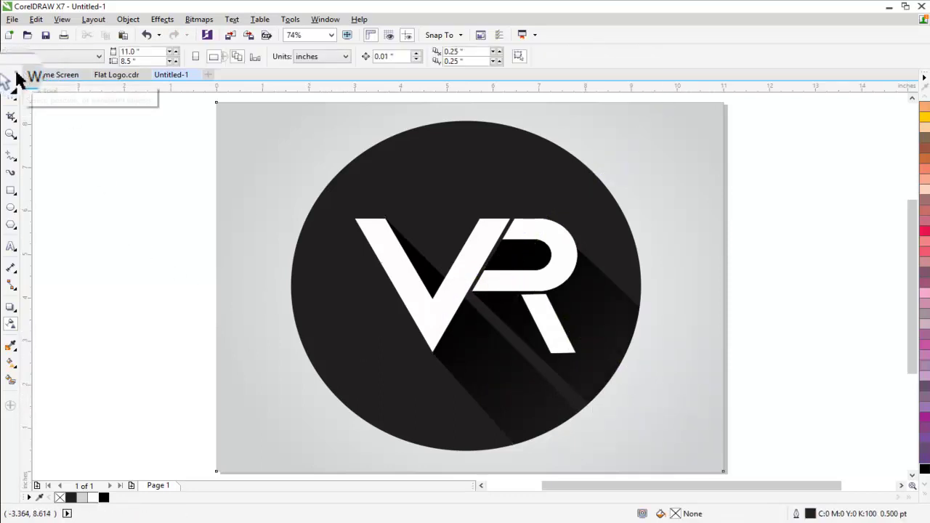
{"action": "key", "text": "ctrl+a"}
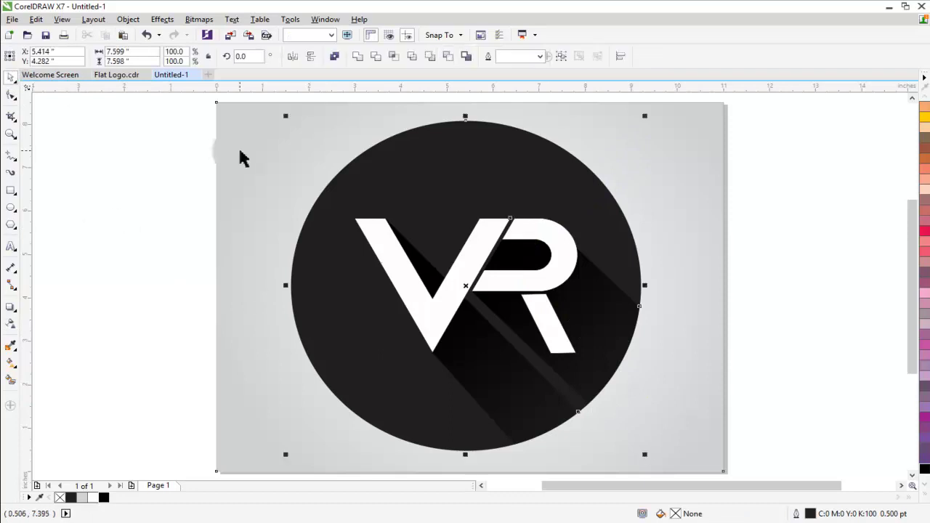
{"action": "key", "text": "ctrl+g"}
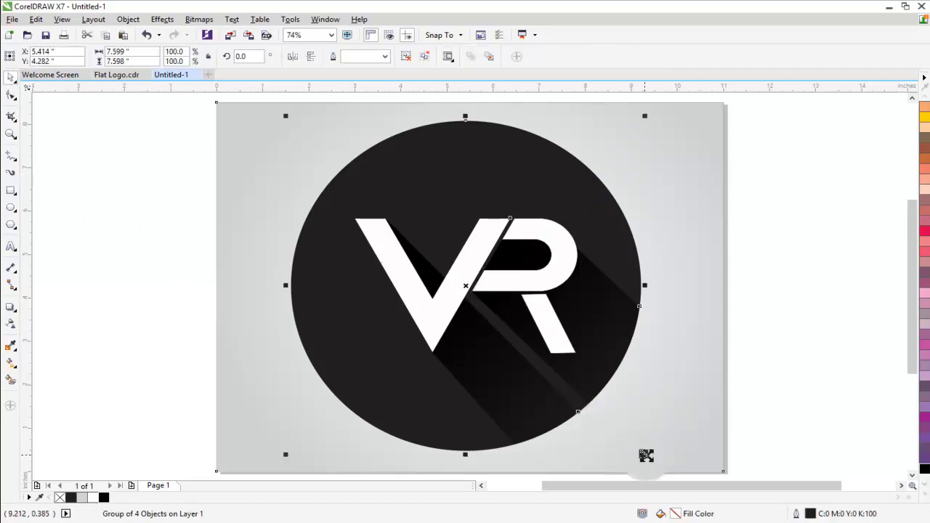
Scale the grouped logo down proportionally to about 3.5 inches wide, keeping it near the middle of the page
{"action": "left_click_drag", "start_coordinate": [644, 454], "coordinate": [554, 401]}
{"action": "scroll", "coordinate": [552, 393], "scroll_direction": "down", "scroll_amount": 1}
{"action": "scroll", "coordinate": [552, 400], "scroll_direction": "up", "scroll_amount": 1}
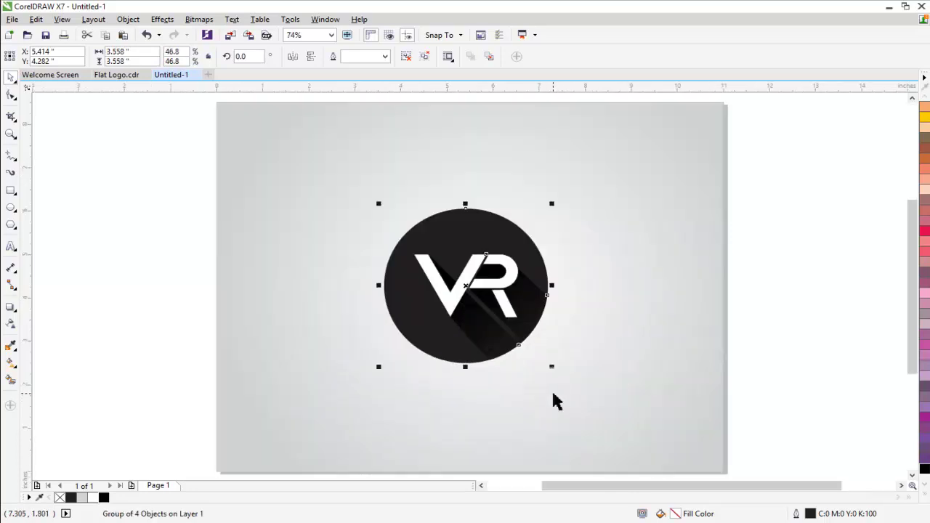
{"action": "left_click", "coordinate": [790, 330]}
{"action": "left_click", "coordinate": [458, 316]}
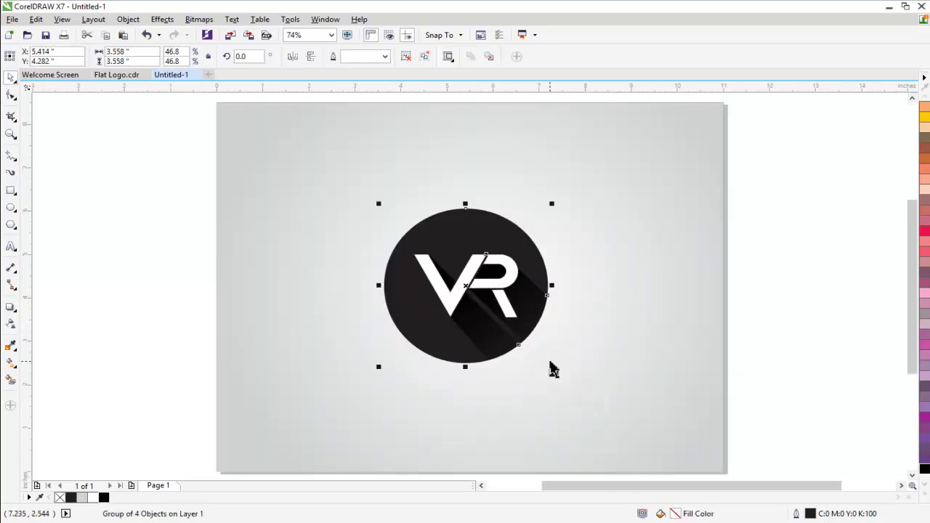
{"action": "left_click_drag", "start_coordinate": [551, 368], "coordinate": [549, 374]}
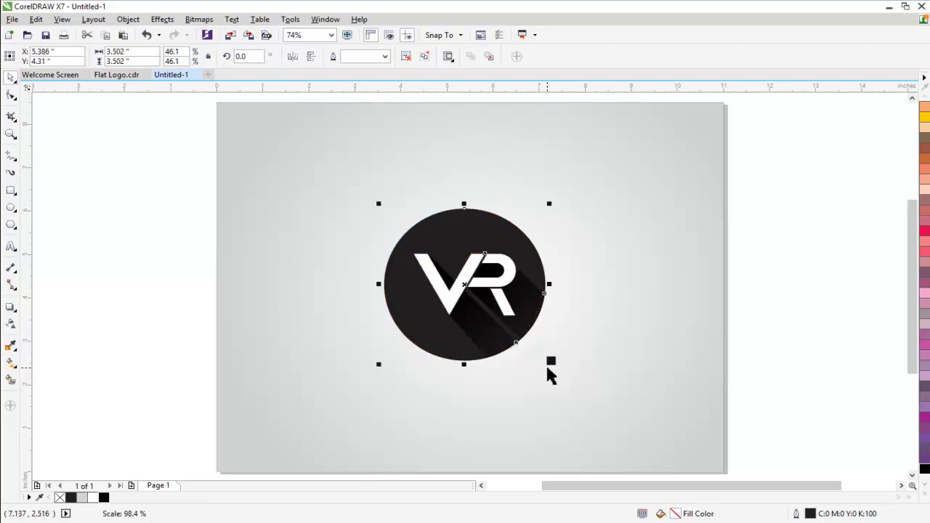
{"action": "left_click", "coordinate": [857, 338]}
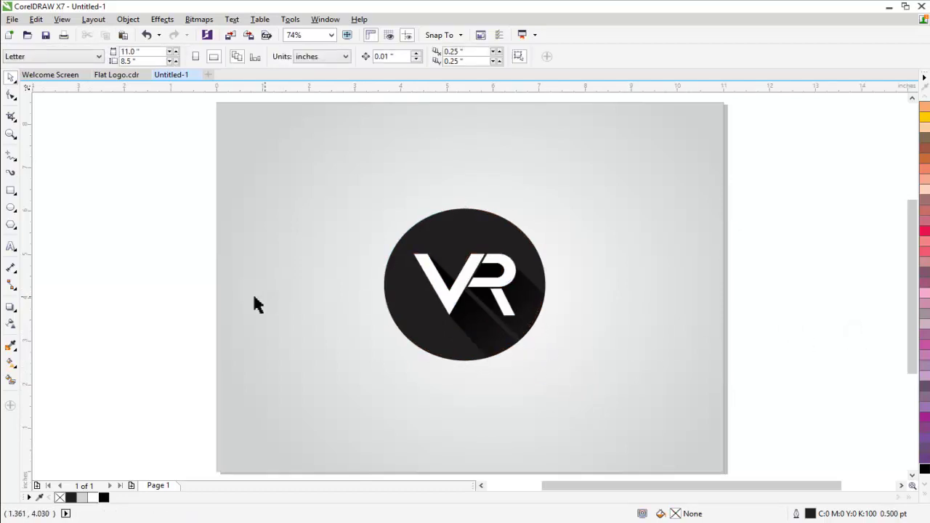
Add the artistic text "vera" below and to the left of the circle
{"action": "left_click", "coordinate": [11, 247]}
{"action": "left_click", "coordinate": [350, 392]}
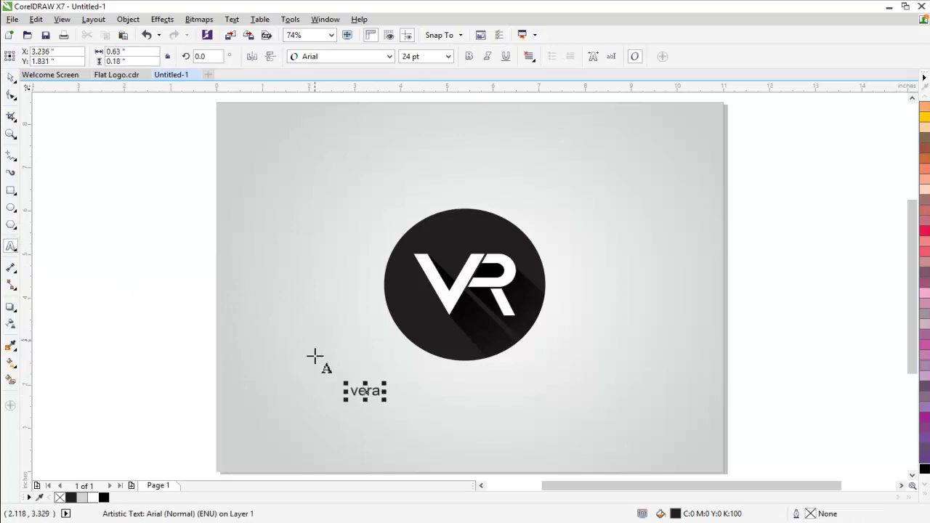
{"action": "left_click", "coordinate": [13, 80]}
Change the case of the "vera" text to uppercase
{"action": "left_click_drag", "start_coordinate": [364, 392], "coordinate": [360, 394]}
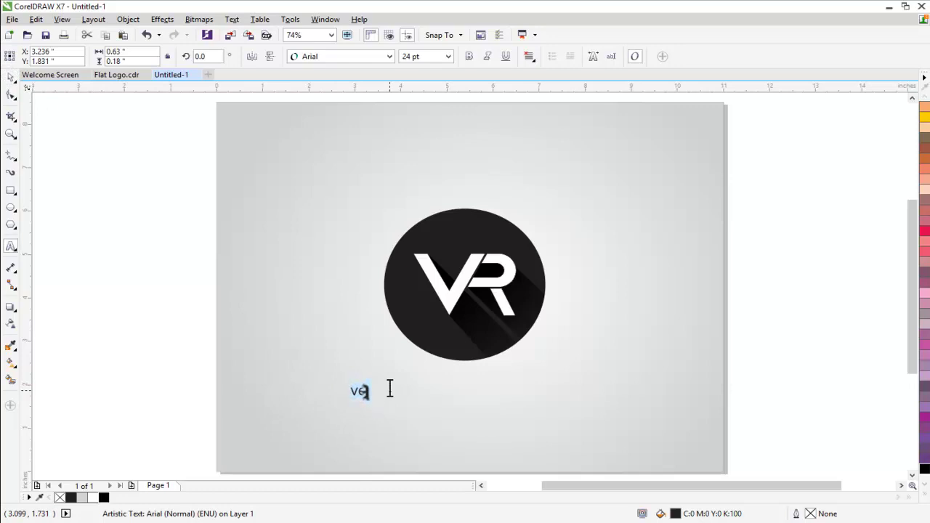
{"action": "key", "text": "shift+F3"}
{"action": "left_click", "coordinate": [384, 254]}
{"action": "left_click", "coordinate": [425, 311]}
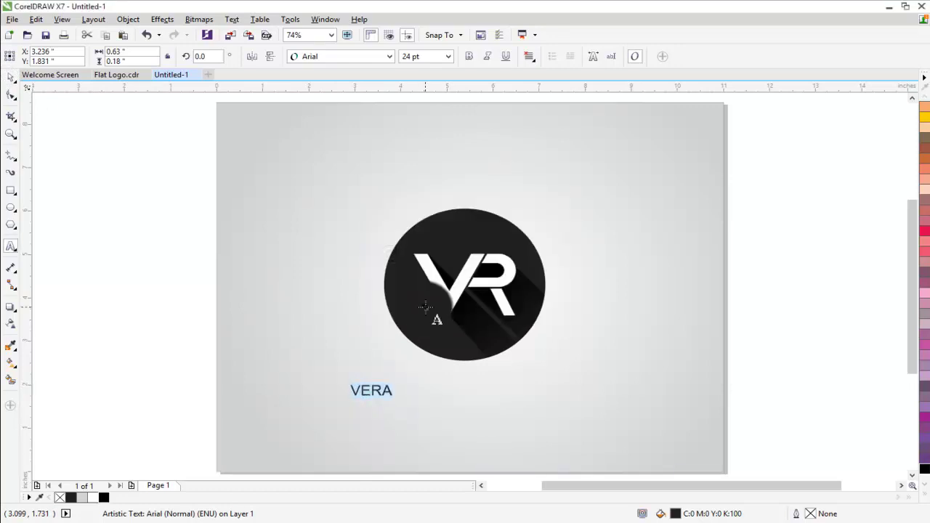
Set the VERA text's font to Tunga Bold
{"action": "left_click", "coordinate": [11, 77]}
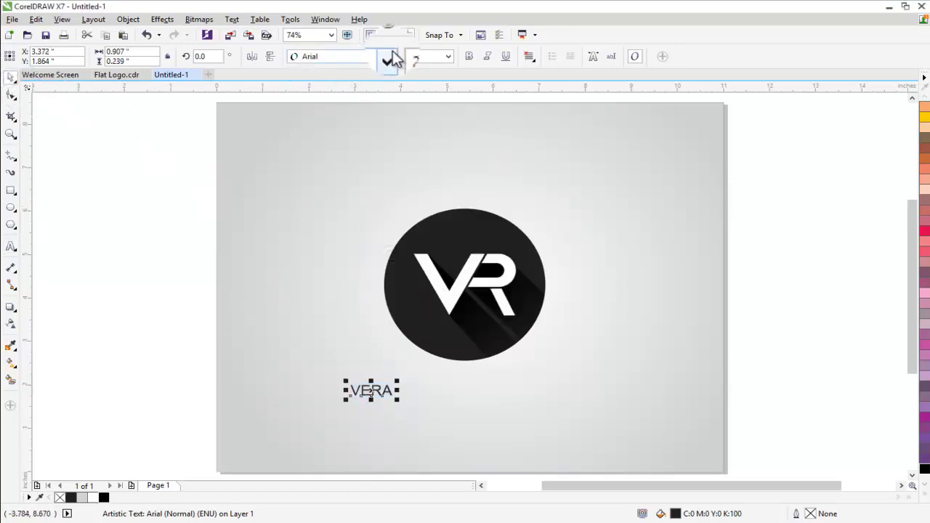
{"action": "left_click", "coordinate": [390, 55]}
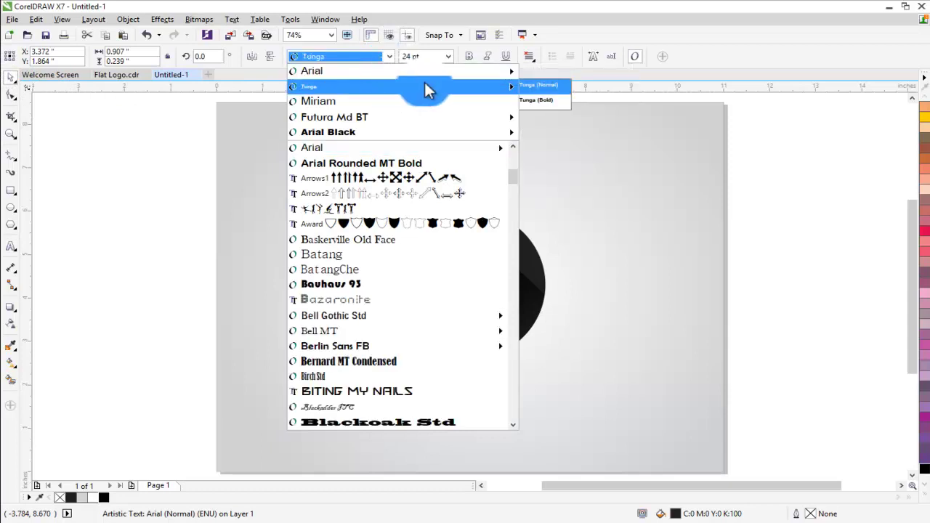
{"action": "left_click", "coordinate": [539, 100]}
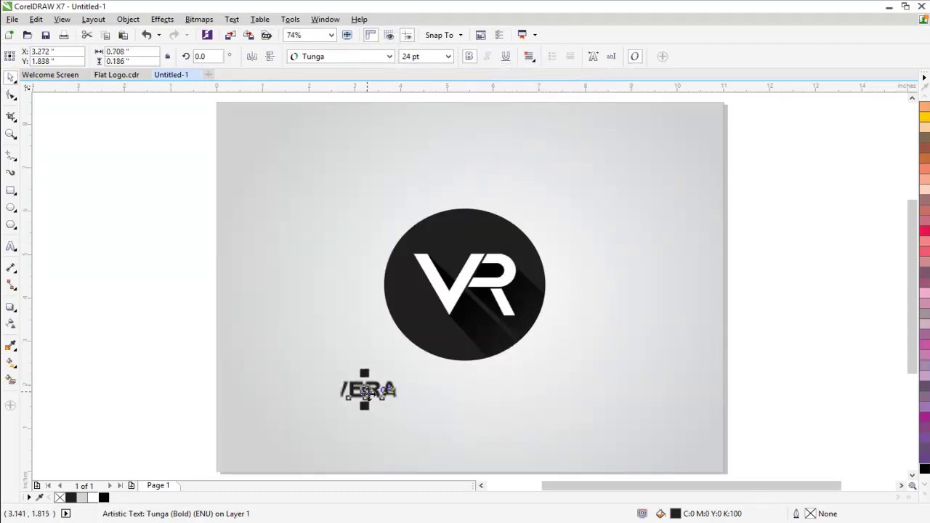
Move the VERA text to just below the circle, close to its vertical centre line
{"action": "left_click_drag", "start_coordinate": [367, 390], "coordinate": [486, 421]}
{"action": "left_click", "coordinate": [485, 424]}
{"action": "scroll", "coordinate": [485, 423], "scroll_direction": "down", "scroll_amount": 1}
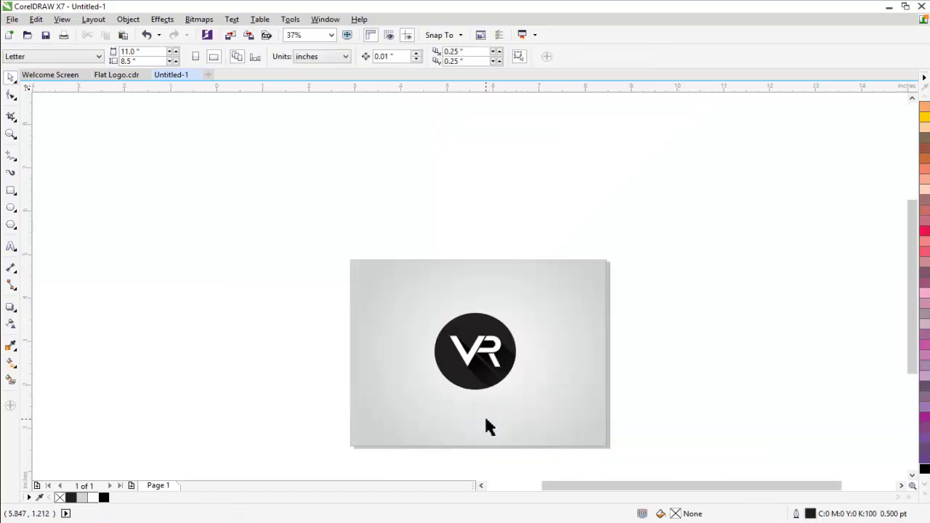
{"action": "scroll", "coordinate": [485, 423], "scroll_direction": "up", "scroll_amount": 1}
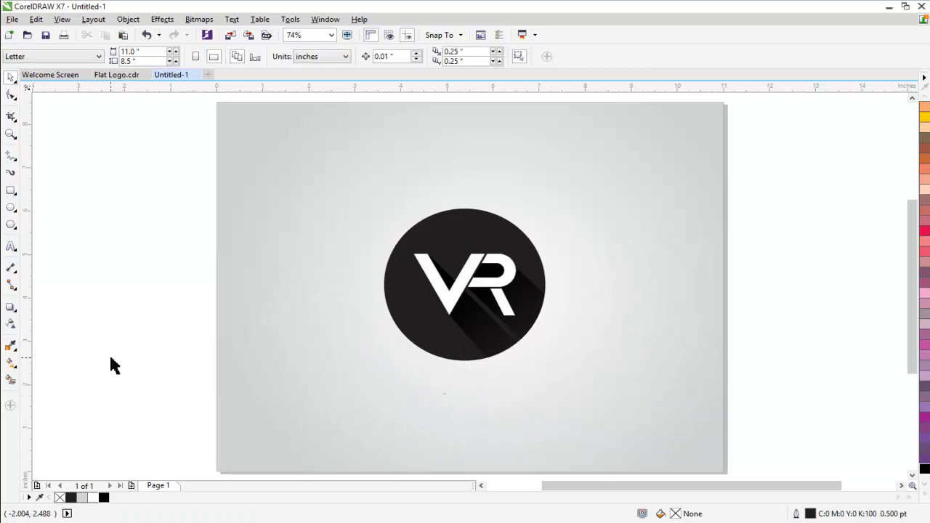
{"action": "key", "text": "ctrl+z"}
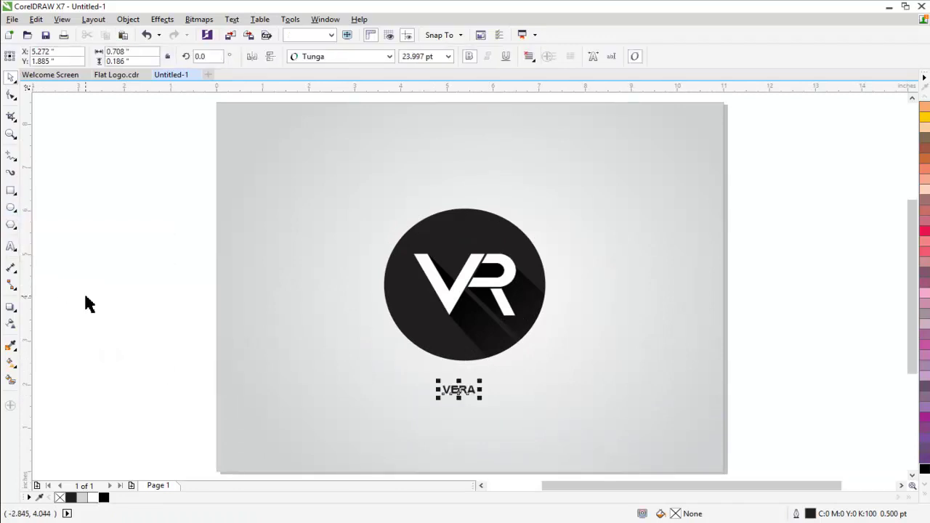
Stretch the VERA text to about 1.35 inches wide, flatten its height, and centre it slightly closer beneath the circle
{"action": "mouse_move", "coordinate": [483, 379]}
{"action": "left_mouse_down"}
{"action": "mouse_move", "coordinate": [499, 372]}
{"action": "mouse_move", "coordinate": [470, 398]}
{"action": "mouse_move", "coordinate": [505, 377]}
{"action": "mouse_move", "coordinate": [469, 392]}
{"action": "mouse_move", "coordinate": [480, 385]}
{"action": "left_mouse_up"}
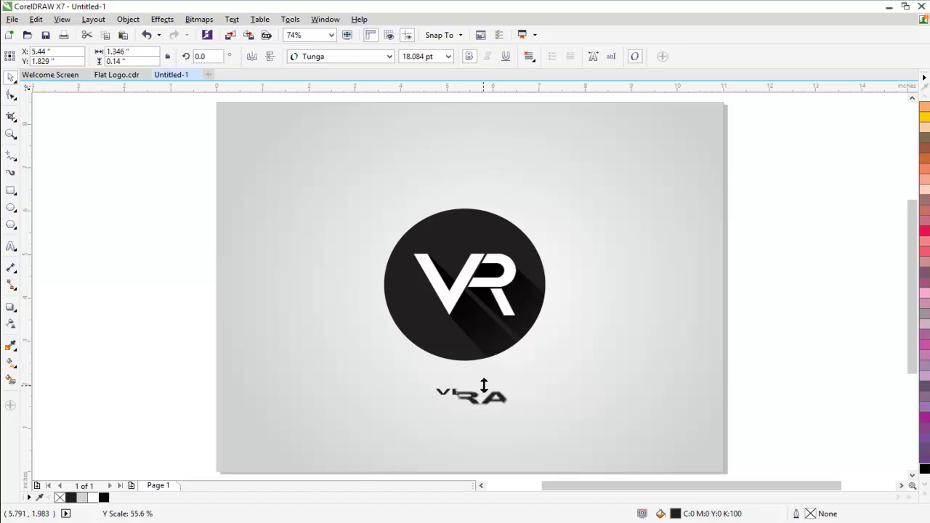
{"action": "left_click_drag", "start_coordinate": [484, 384], "coordinate": [528, 380]}
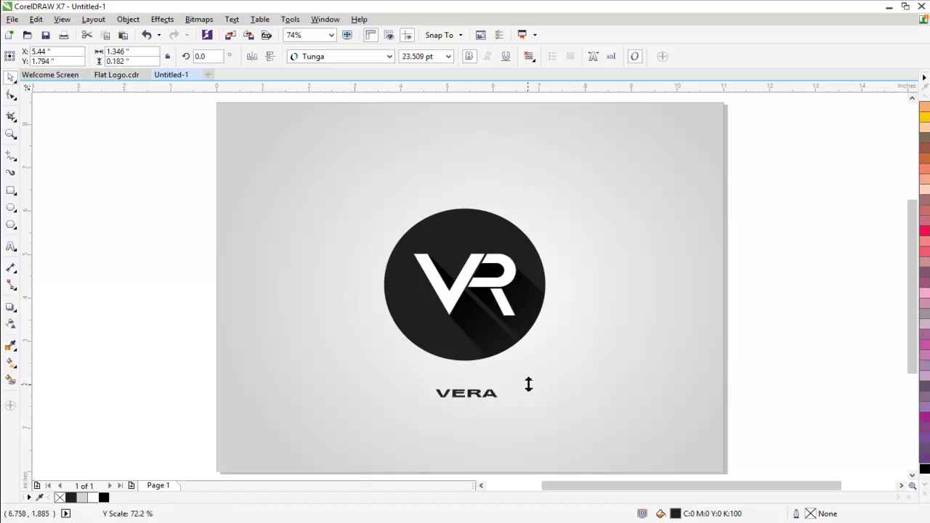
{"action": "left_click_drag", "start_coordinate": [465, 394], "coordinate": [466, 386]}
{"action": "left_click", "coordinate": [860, 258]}
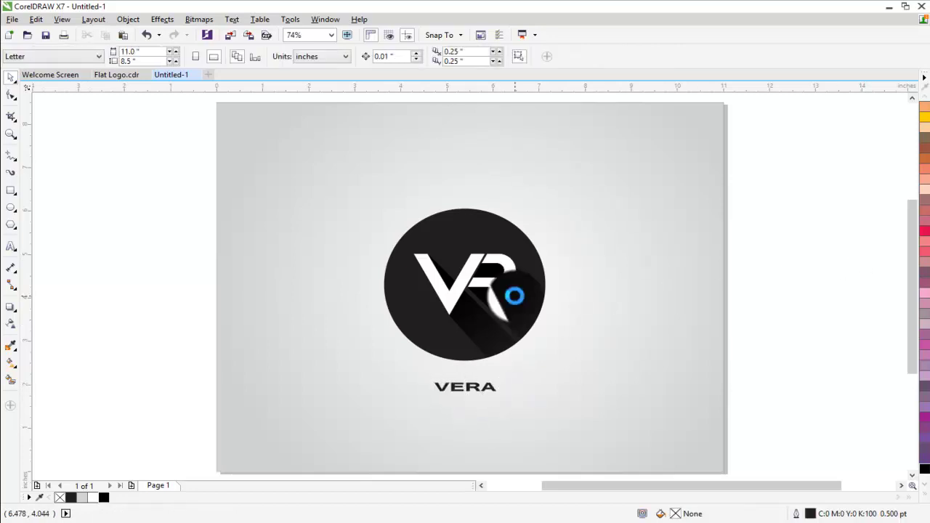
Ungroup the logo into its separate circle, letter and shadow objects
{"action": "left_click", "coordinate": [484, 326]}
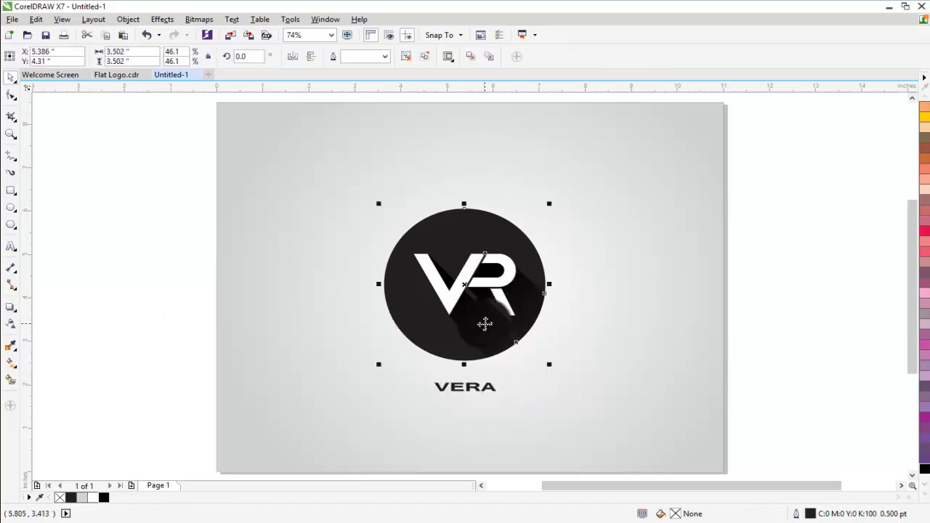
{"action": "left_click", "coordinate": [409, 57]}
{"action": "left_click", "coordinate": [142, 281]}
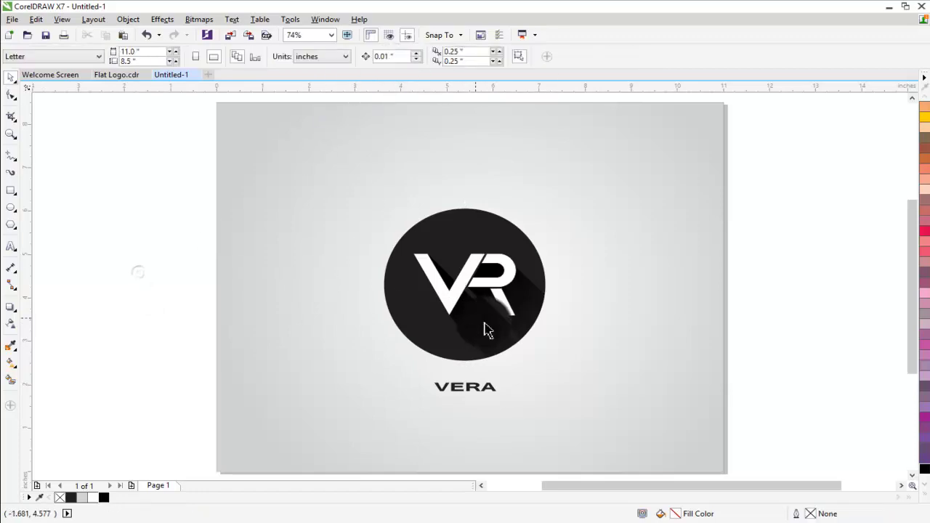
Convert the V's shadow to a 300 dpi CMYK bitmap
{"action": "left_click", "coordinate": [486, 328]}
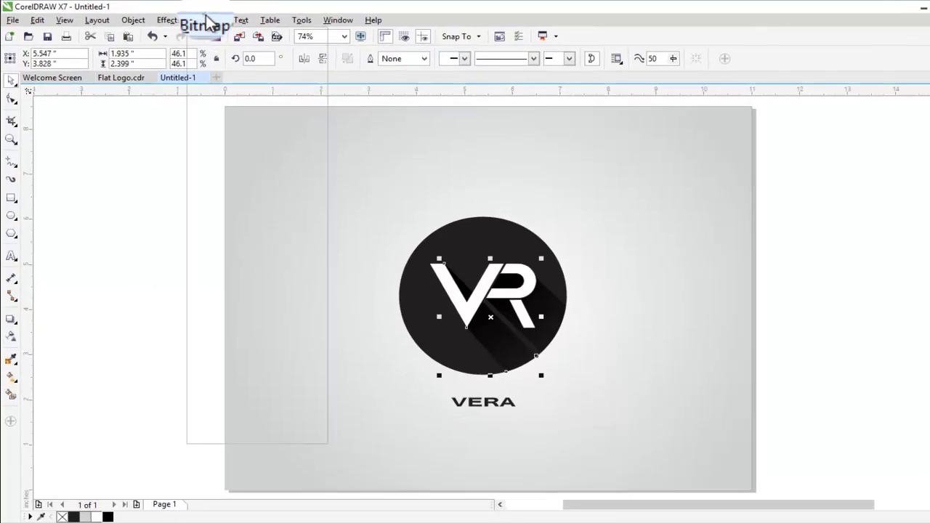
{"action": "left_click", "coordinate": [207, 21]}
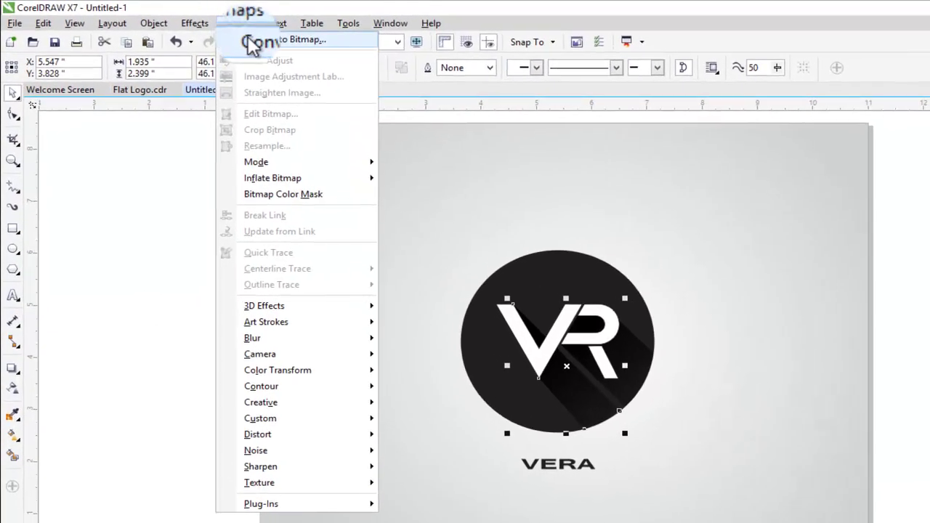
{"action": "left_click", "coordinate": [215, 35]}
{"action": "key", "text": "Return"}
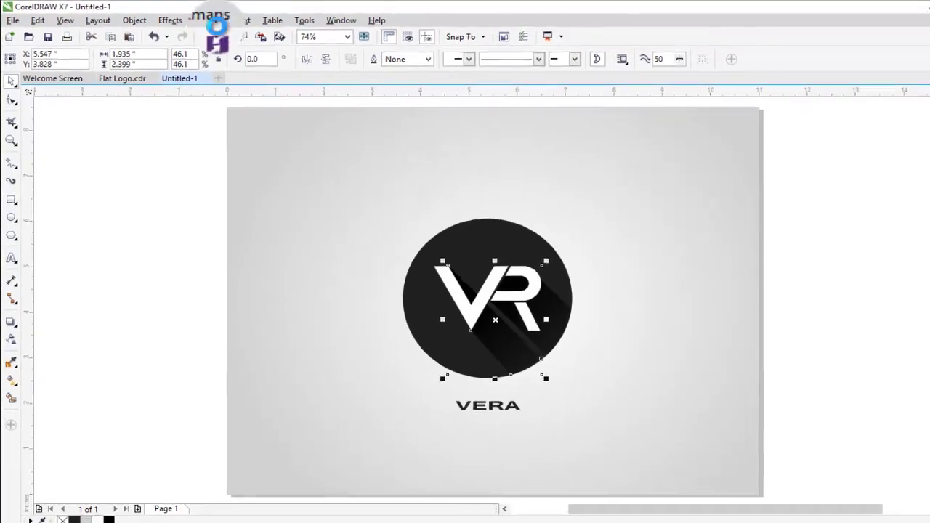
Apply a Gaussian Blur with a radius of 5.0 pixels to the V's shadow bitmap
{"action": "left_click", "coordinate": [240, 23]}
{"action": "mouse_move", "coordinate": [269, 287]}
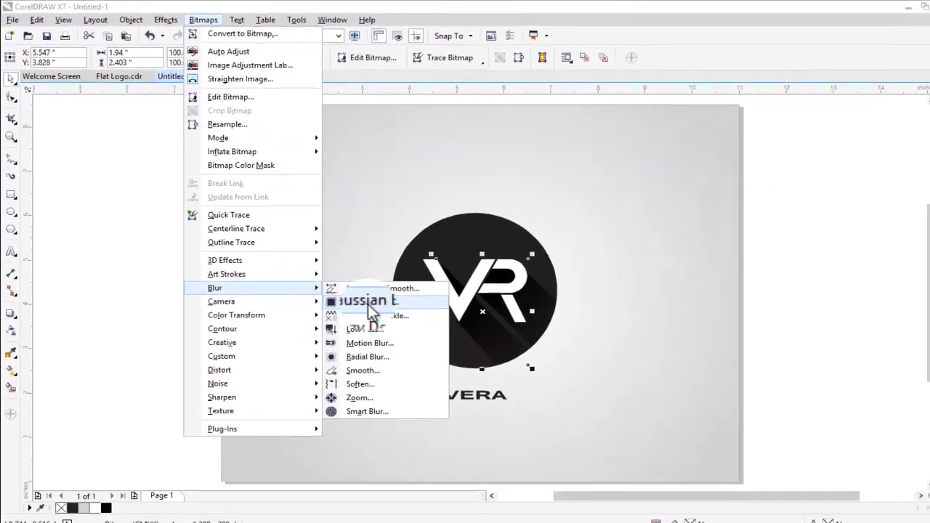
{"action": "left_click", "coordinate": [342, 301]}
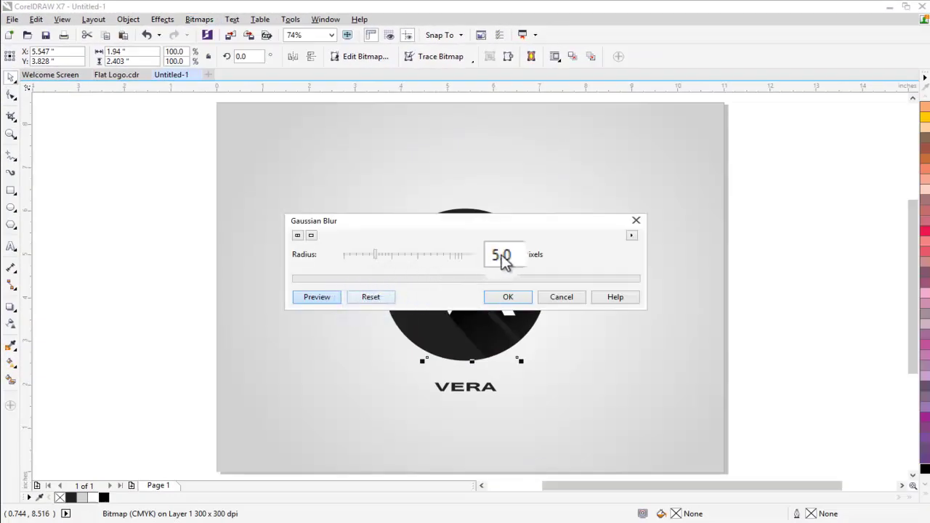
{"action": "left_click_drag", "start_coordinate": [499, 226], "coordinate": [529, 334]}
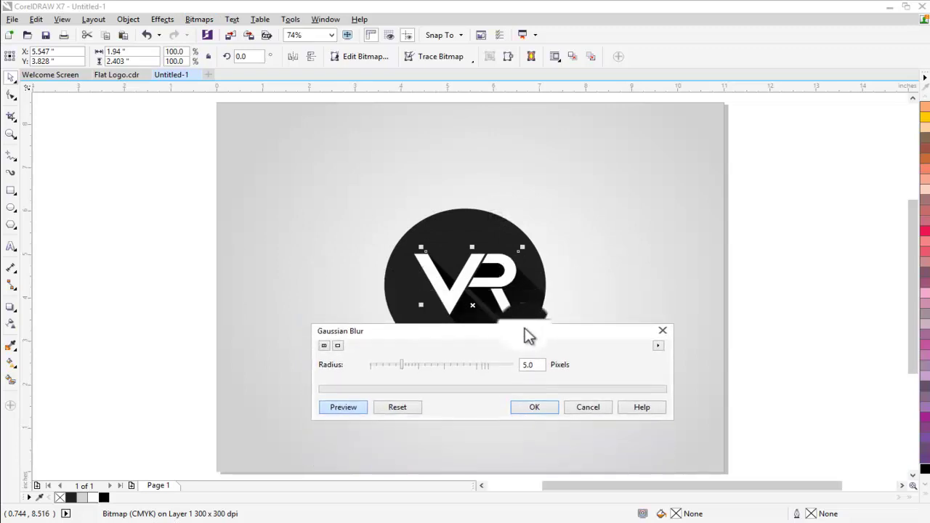
{"action": "left_click", "coordinate": [399, 364]}
{"action": "left_click_drag", "start_coordinate": [400, 364], "coordinate": [402, 364]}
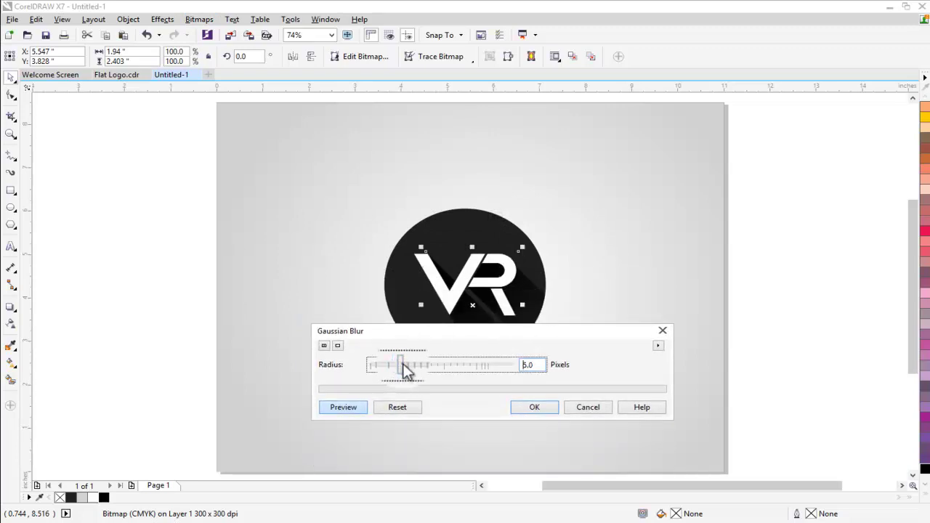
{"action": "left_click", "coordinate": [549, 409]}
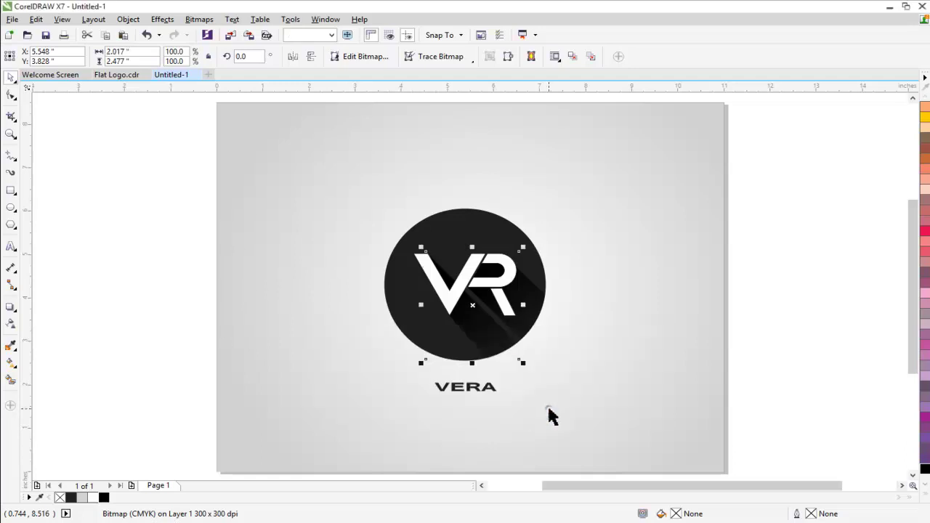
Convert the R's shadow to a 300 dpi CMYK bitmap
{"action": "left_click", "coordinate": [534, 299]}
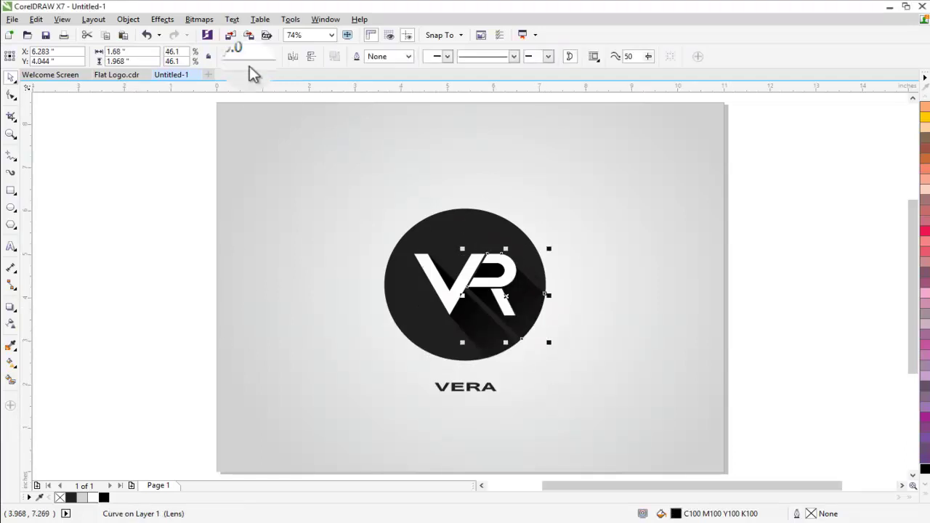
{"action": "left_click", "coordinate": [199, 18]}
{"action": "left_click", "coordinate": [209, 36]}
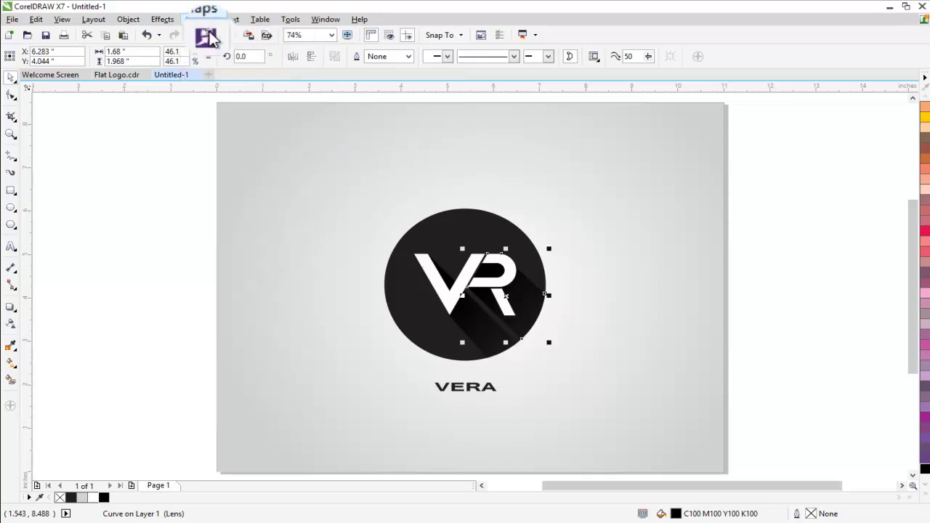
{"action": "key", "text": "Return"}
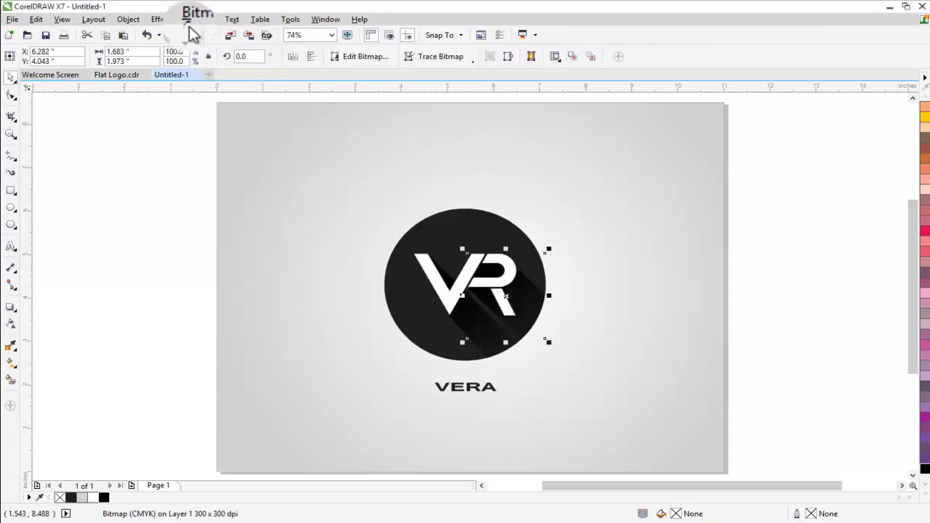
Apply a Gaussian Blur with a radius of 5.0 pixels to the R's shadow bitmap
{"action": "left_click", "coordinate": [196, 20]}
{"action": "mouse_move", "coordinate": [283, 283]}
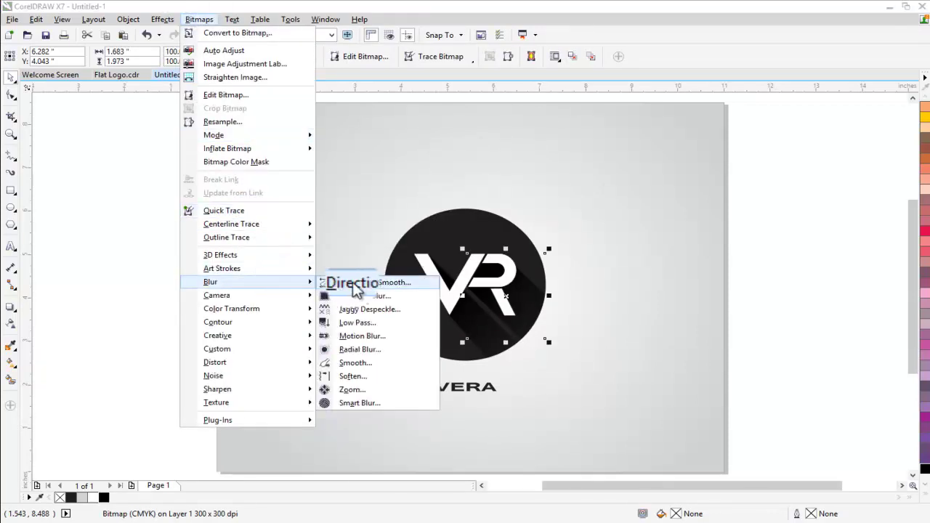
{"action": "left_click", "coordinate": [359, 297]}
{"action": "left_click", "coordinate": [513, 301]}
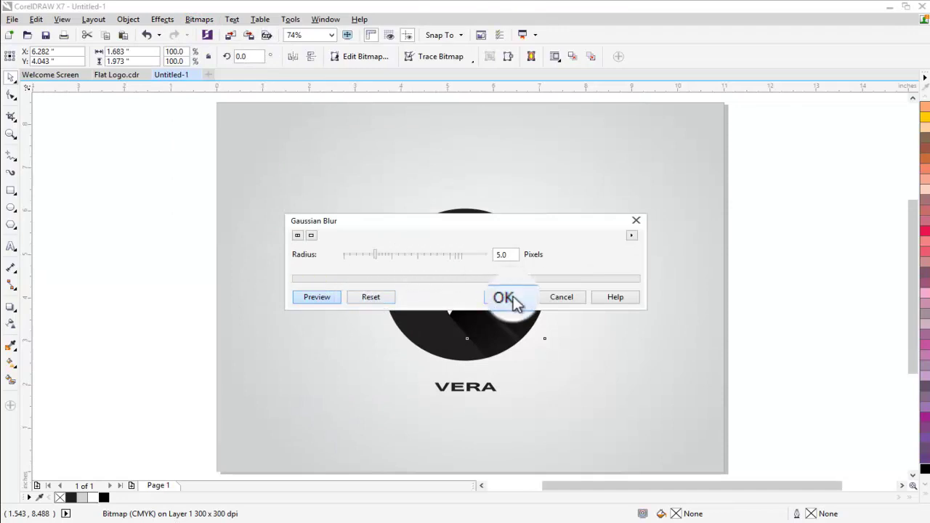
{"action": "left_click", "coordinate": [786, 356]}
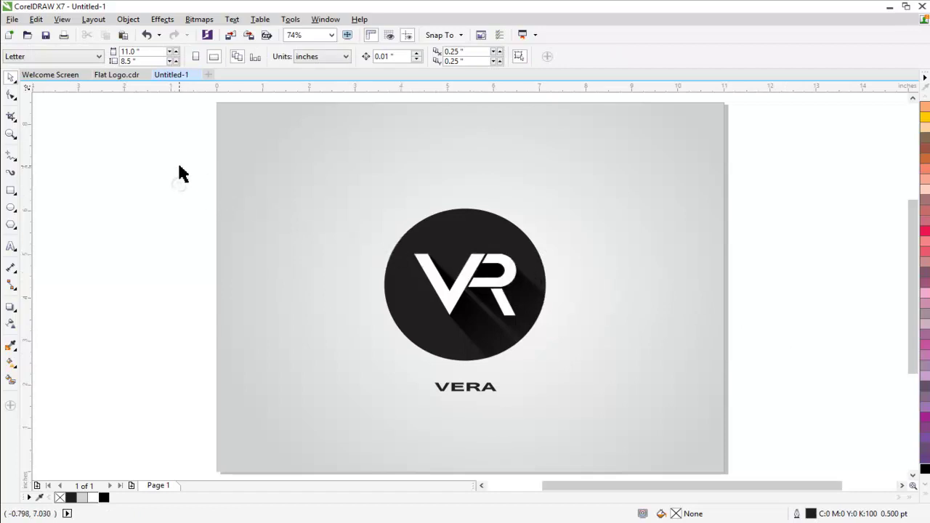
{"action": "left_click", "coordinate": [507, 311]}
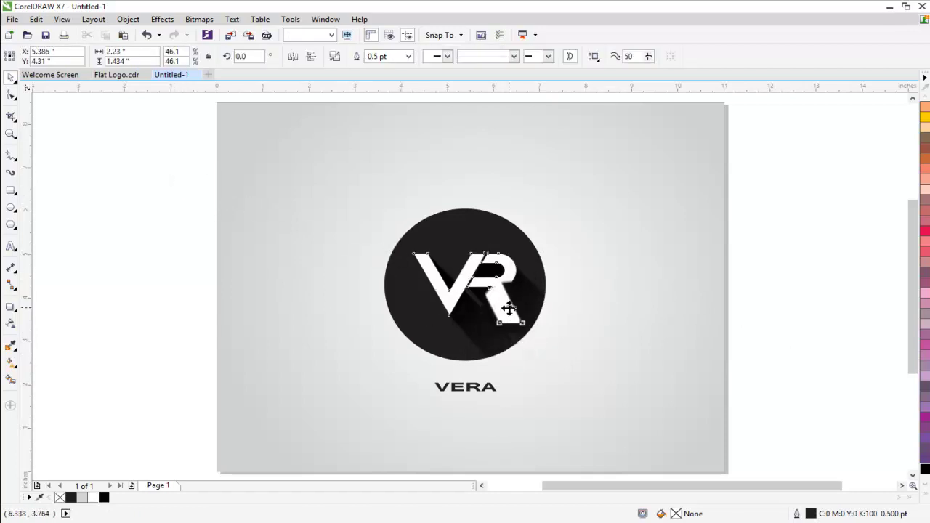
{"action": "left_click", "coordinate": [174, 259]}
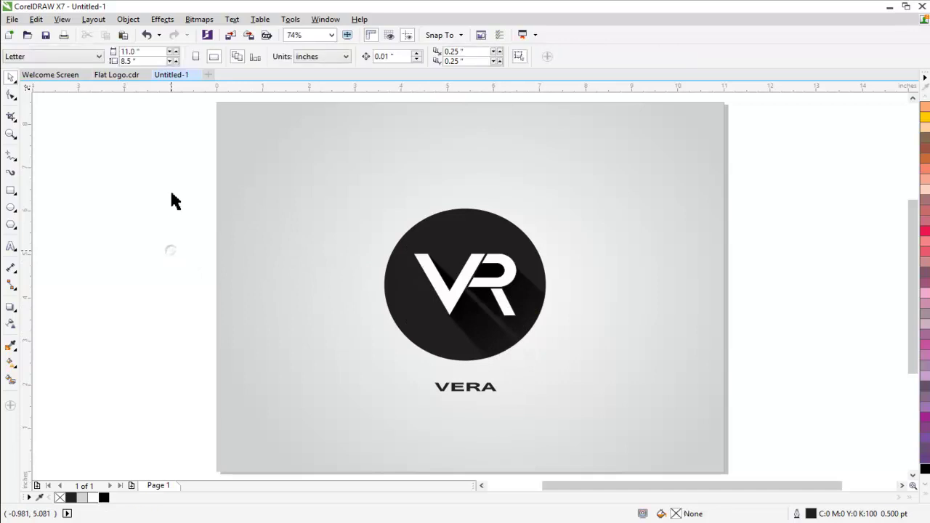
{"action": "left_click", "coordinate": [417, 243]}
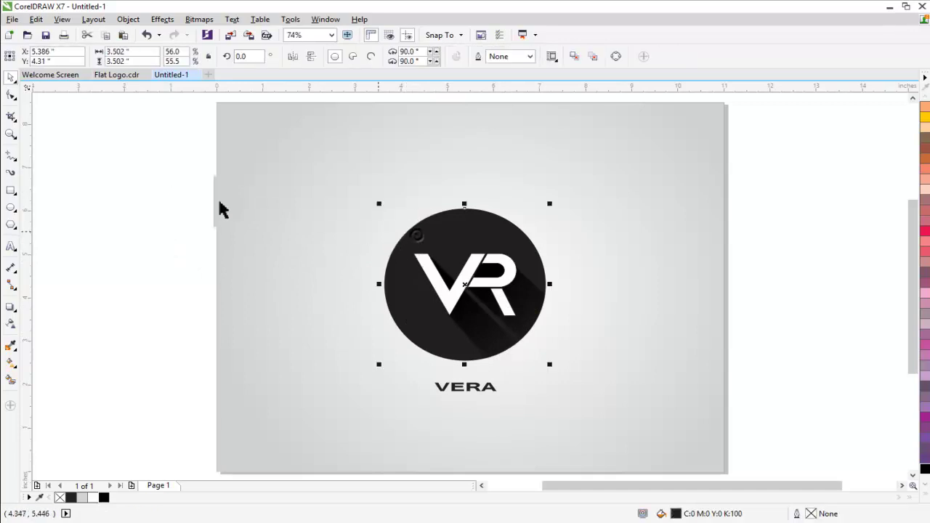
{"action": "left_click", "coordinate": [166, 202]}
Move the VERA caption slightly up and to the right beneath the circle, and group it with the circle, letters and shadows
{"action": "left_click", "coordinate": [472, 389]}
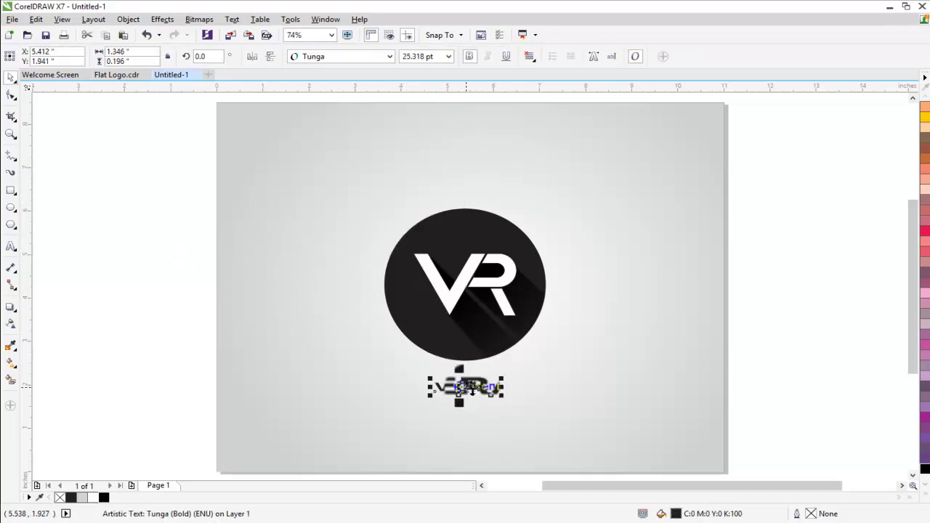
{"action": "left_click_drag", "start_coordinate": [470, 287], "coordinate": [471, 381]}
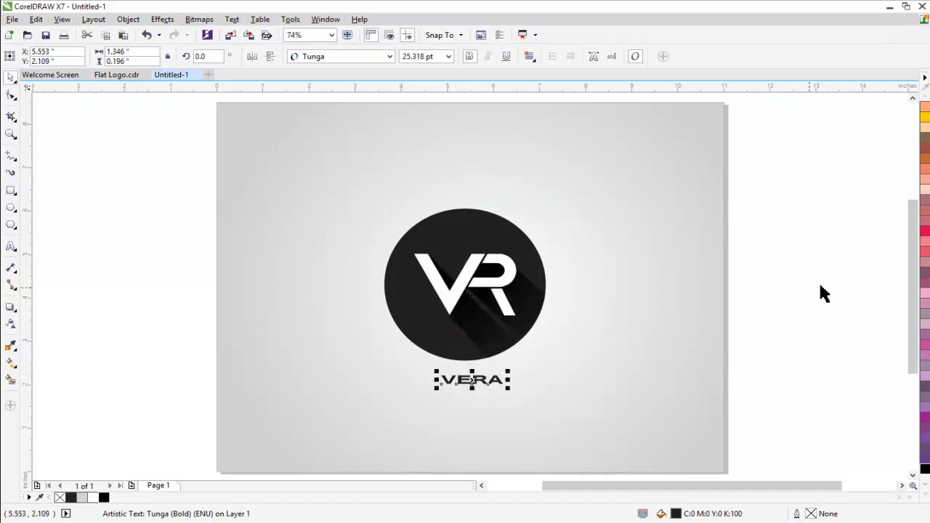
{"action": "key", "text": "ctrl+a"}
{"action": "key", "text": "ctrl+g"}
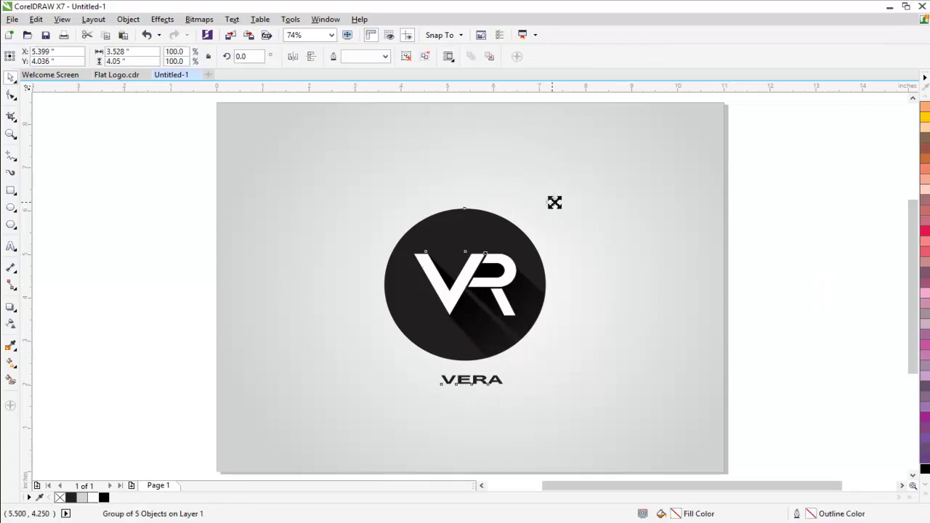
Enlarge the logo group from its centre to about 3.78 by 4.33 inches and centre it on the page
{"action": "left_click_drag", "start_coordinate": [554, 202], "coordinate": [562, 197]}
{"action": "left_click", "coordinate": [780, 276]}
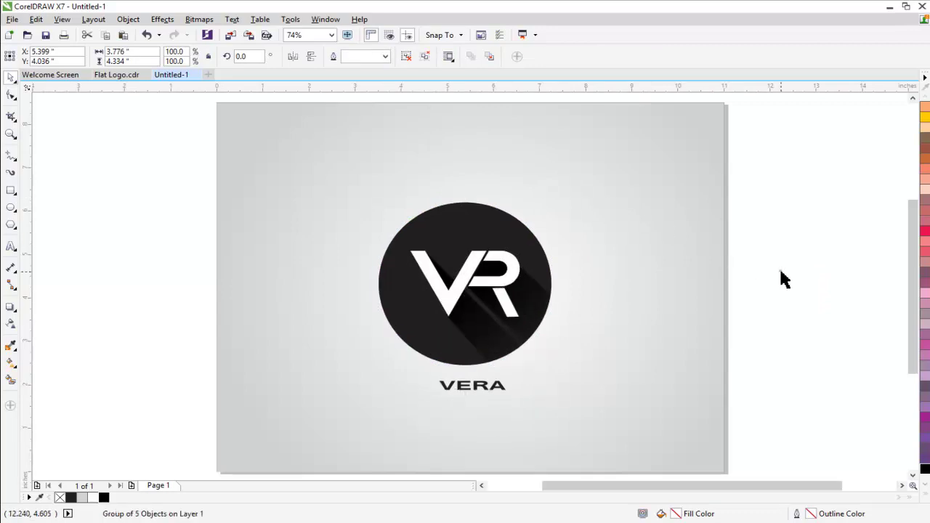
{"action": "left_click", "coordinate": [512, 271]}
{"action": "key", "text": "p"}
{"action": "left_click", "coordinate": [871, 244]}
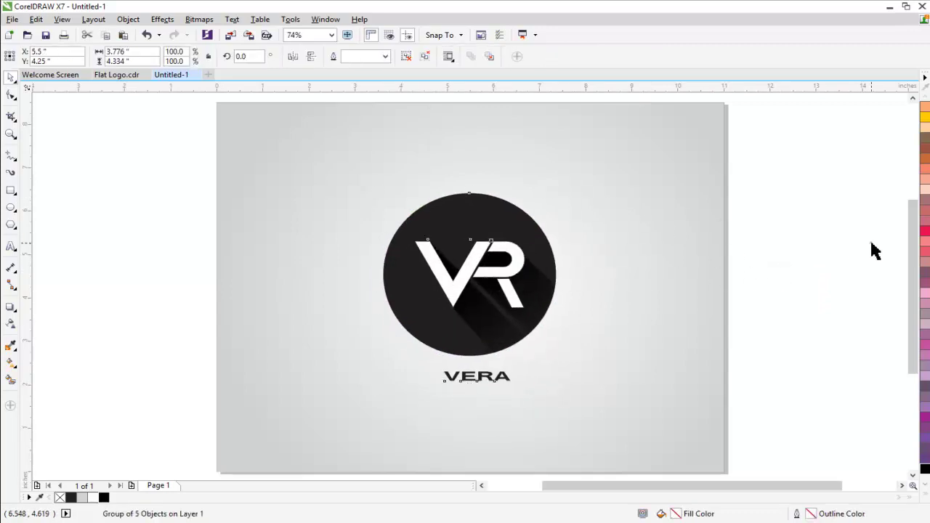
{"action": "right_click", "coordinate": [809, 243]}
{"action": "left_click", "coordinate": [829, 252]}
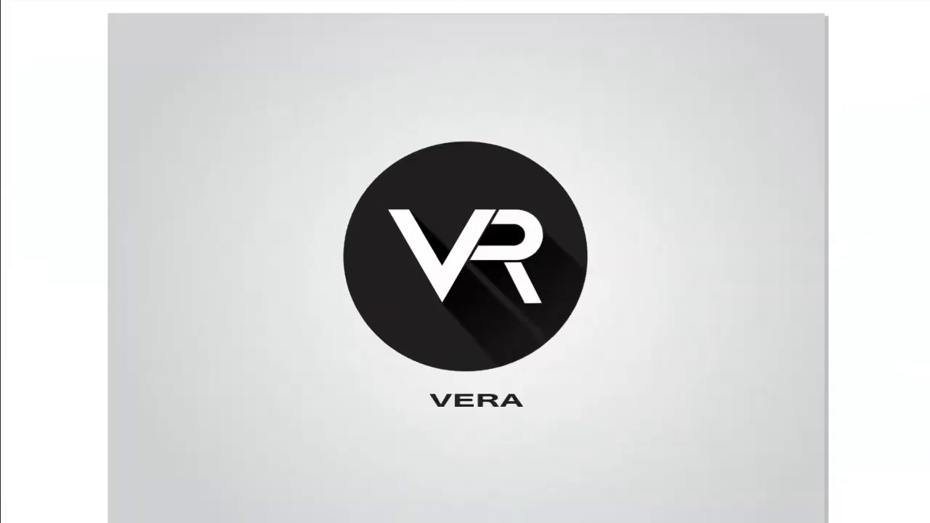